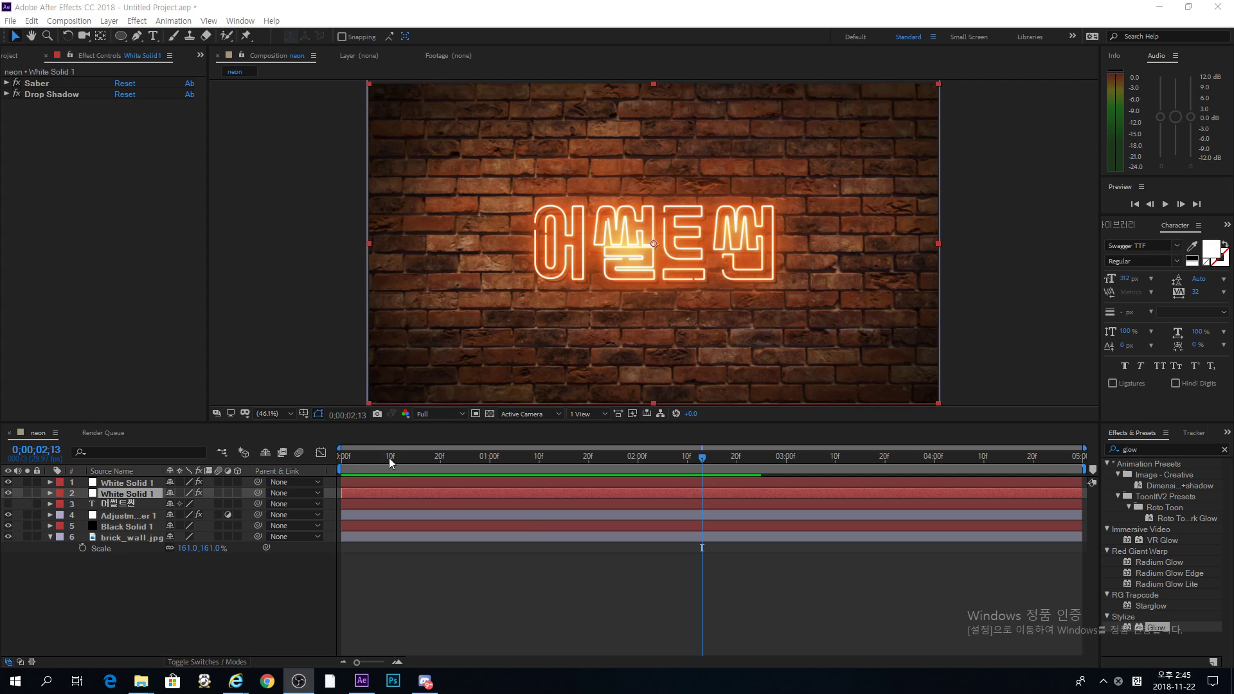
- Play and scrub through the finished neon composition from its first frame to review the glowing title animation
left_click(707, 611)
key("Home")
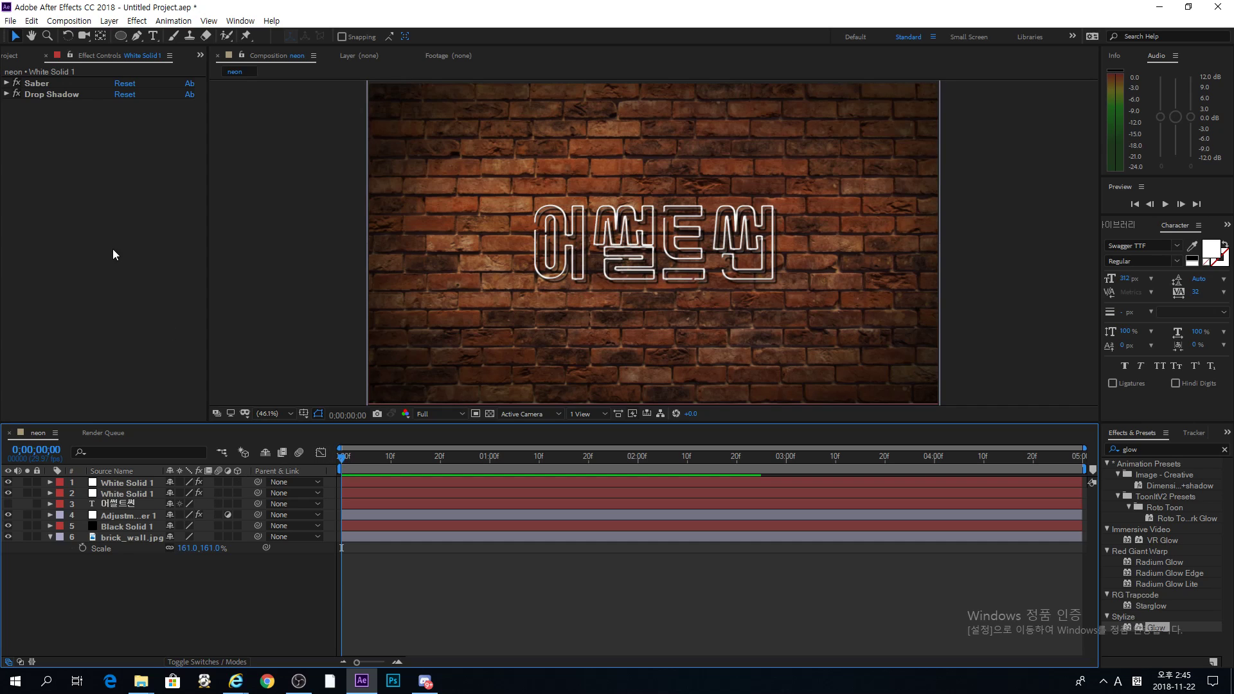
left_click(14, 56)
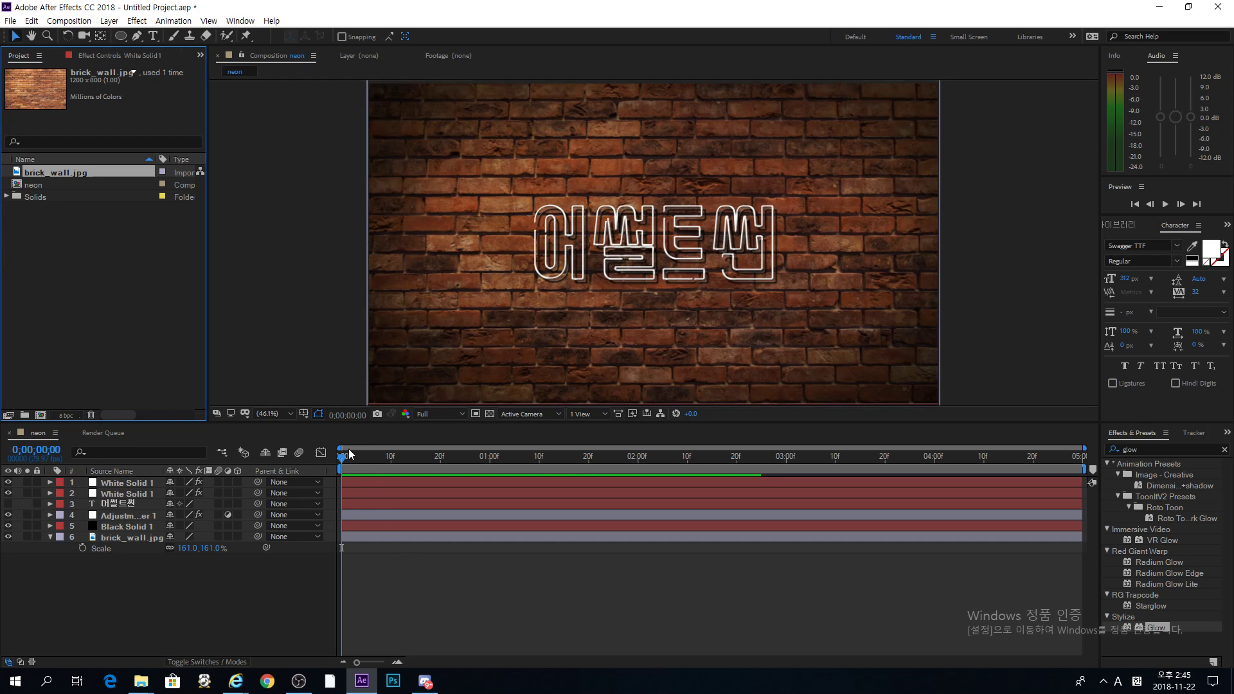
key("space")
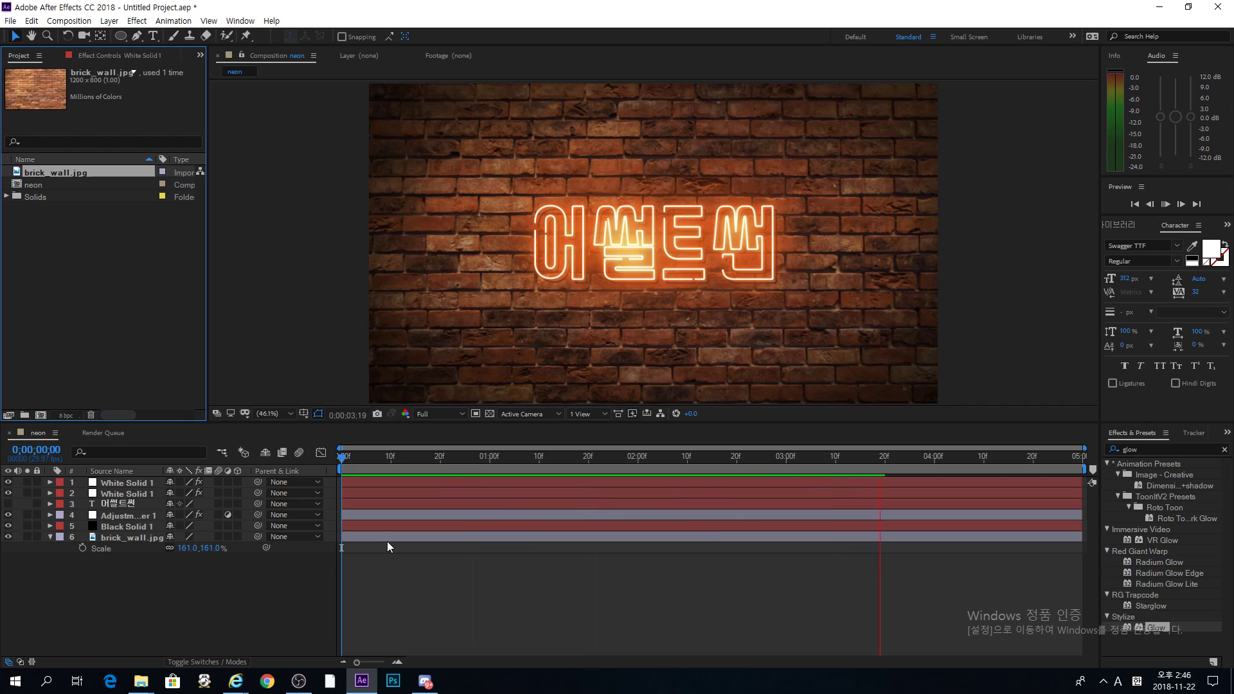
left_click(387, 541)
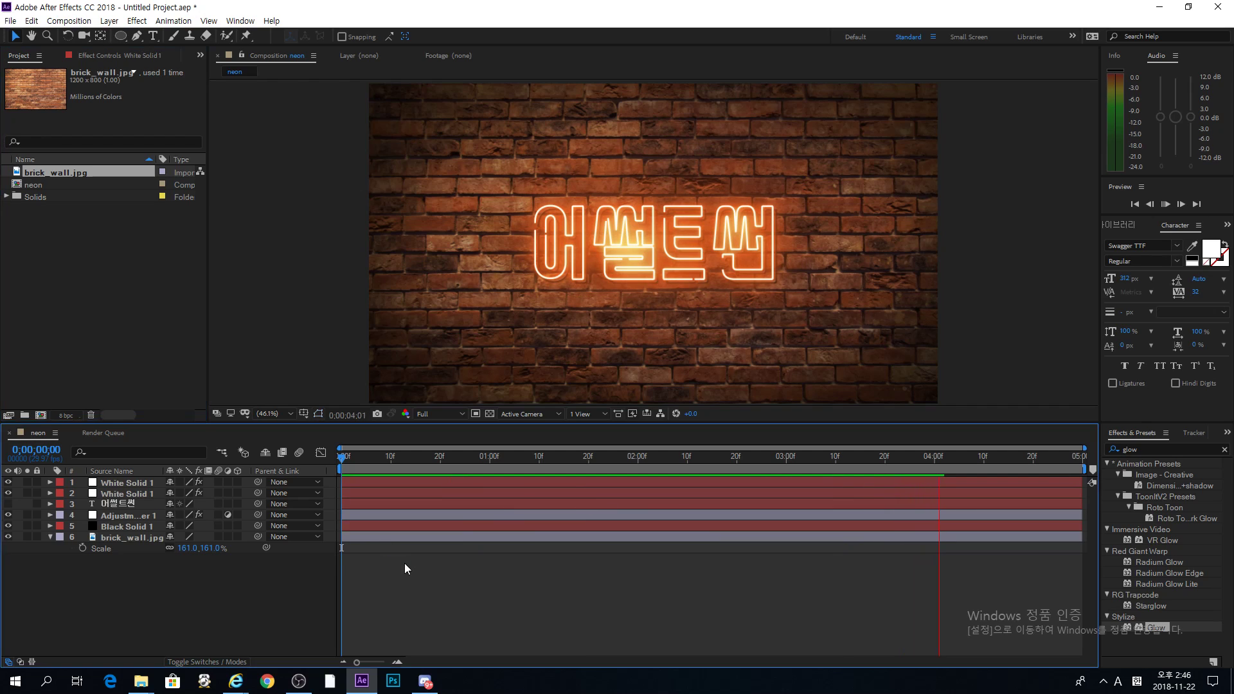
left_click(397, 458)
left_click_drag(404, 458, 313, 465)
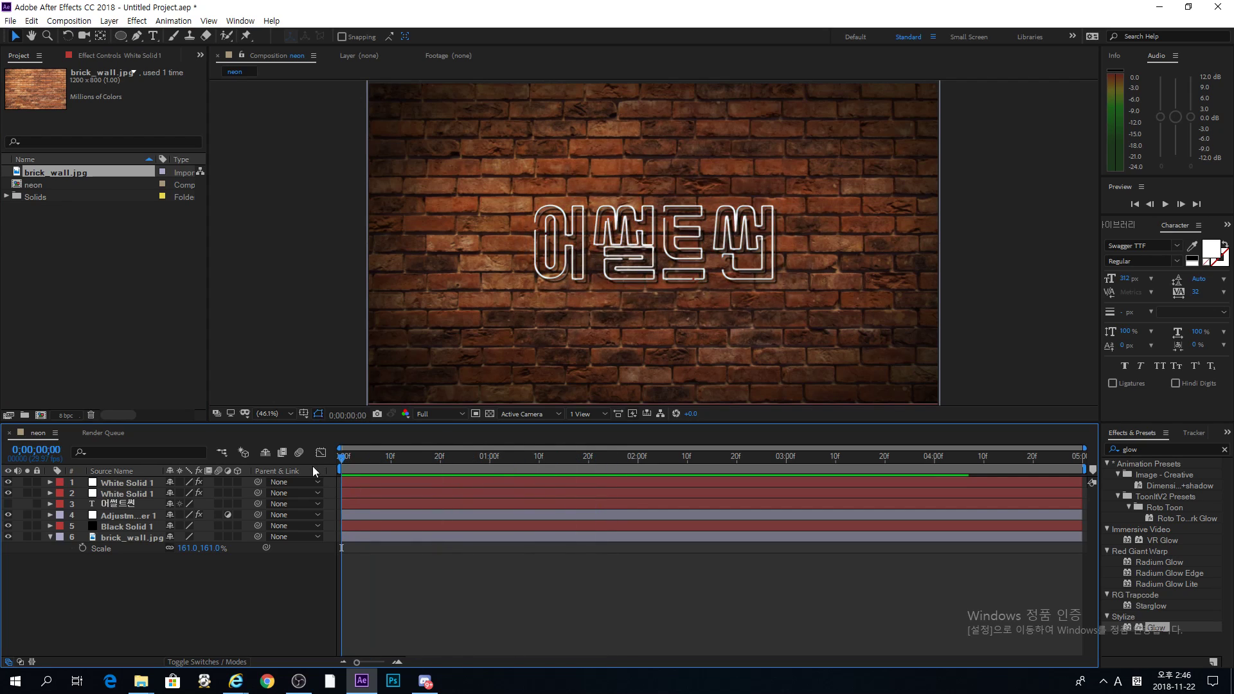
key("space")
left_click_drag(444, 468, 622, 468)
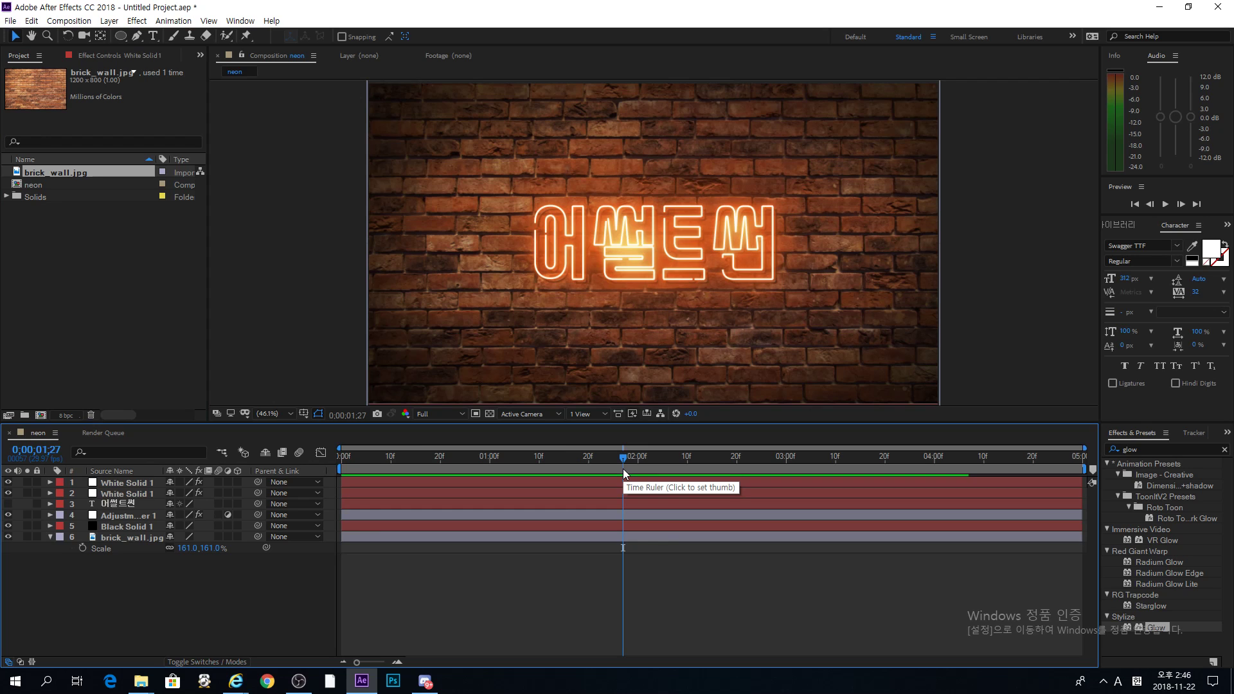
- Switch to Internet Explorer, review the Saber plug-in page and the brick wall image sources, and return to After Effects
mouse_move(241, 686)
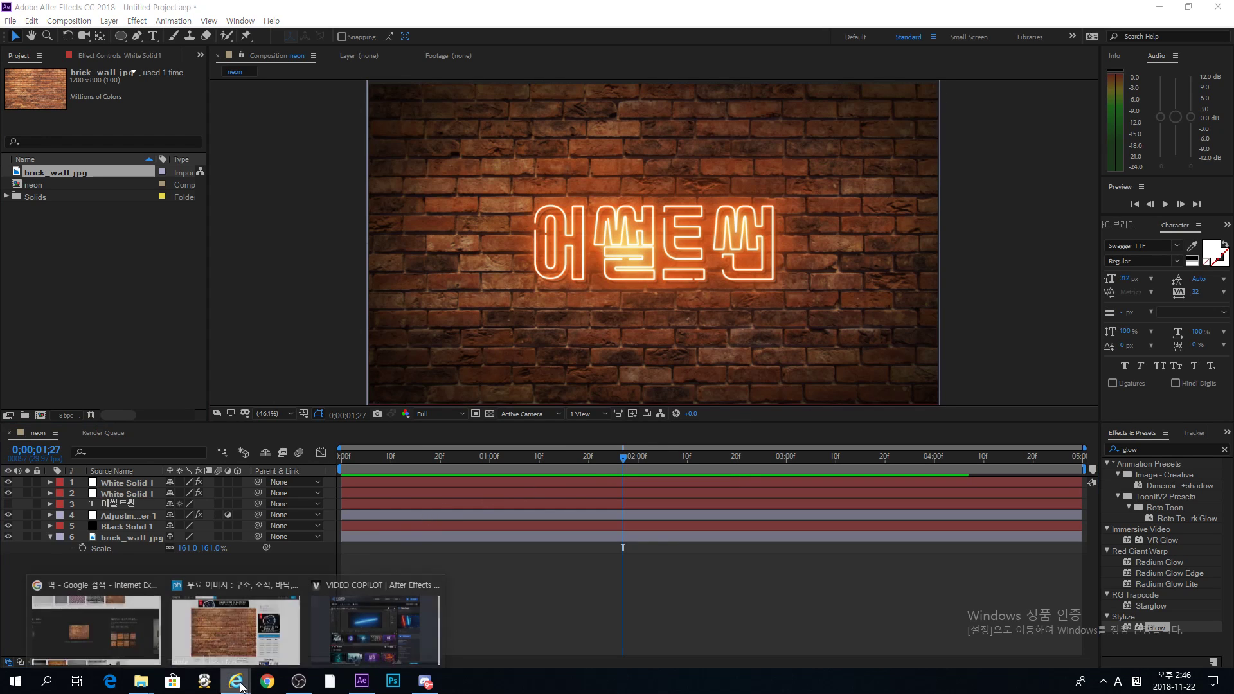
left_click(376, 627)
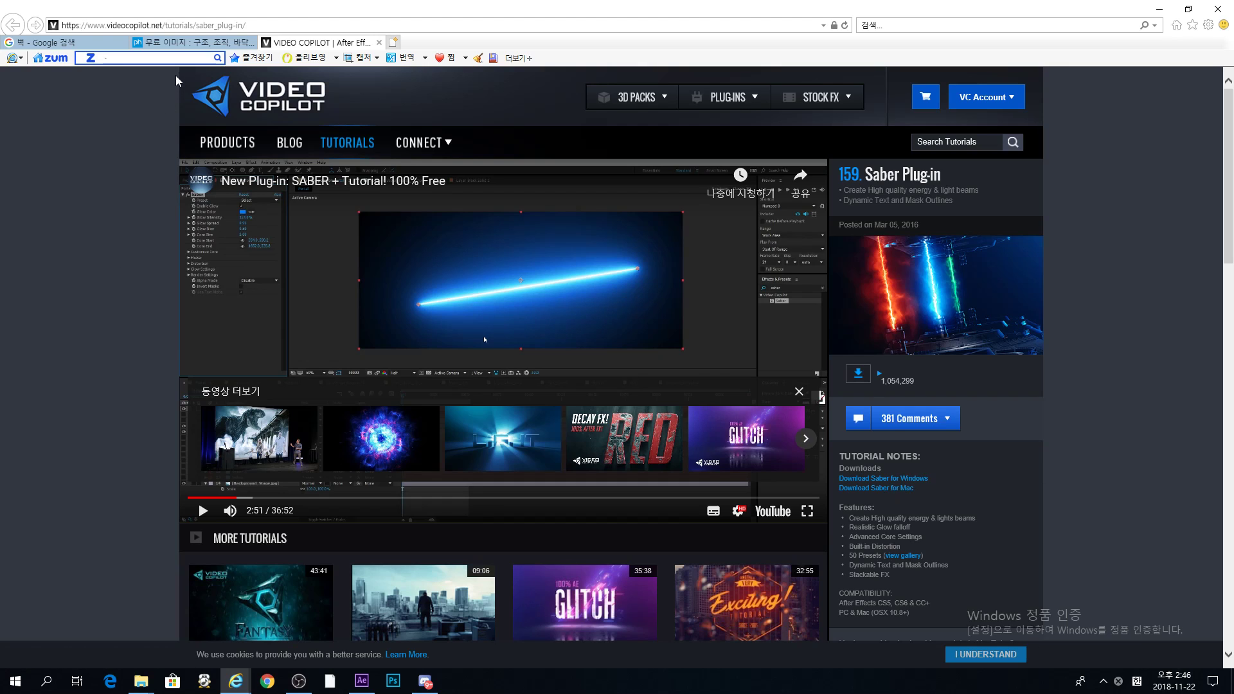
left_click(179, 41)
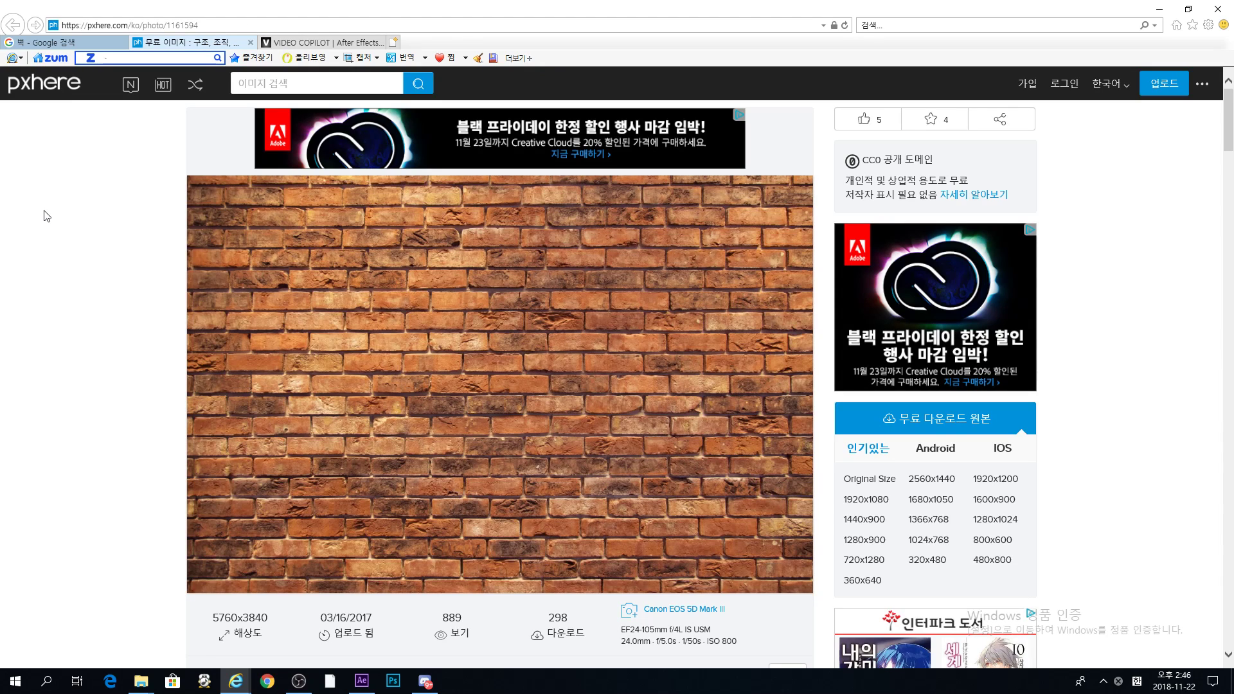
left_click(57, 43)
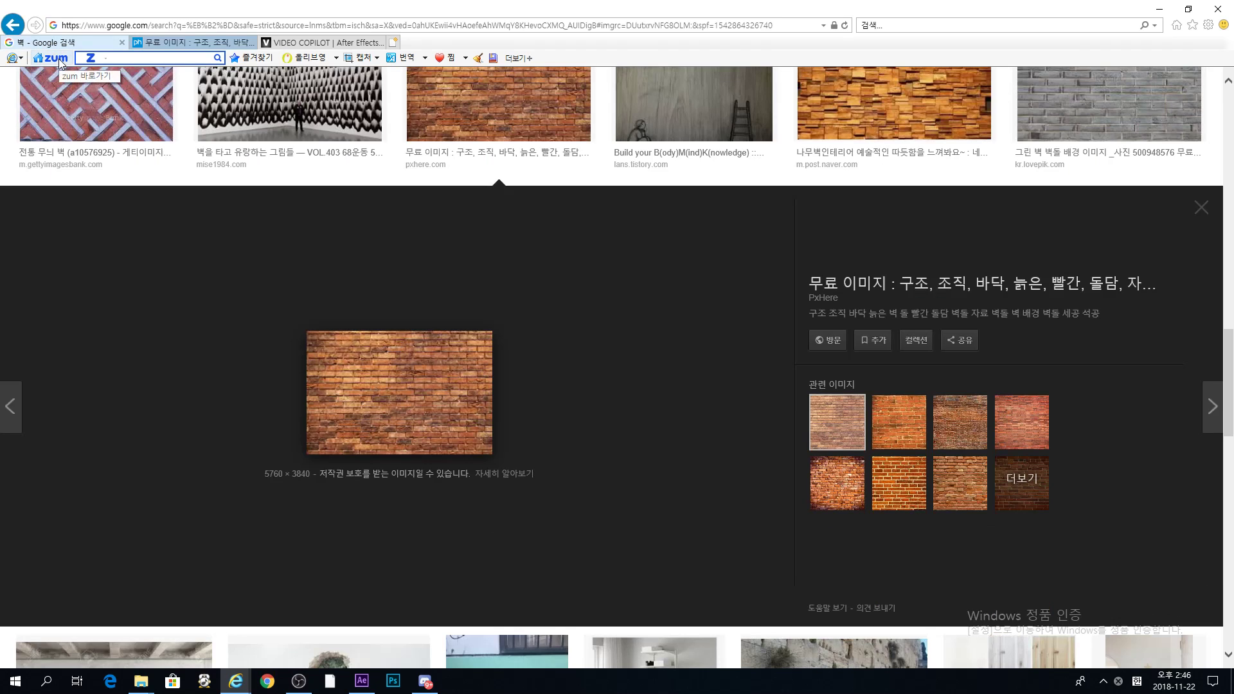
left_click(157, 42)
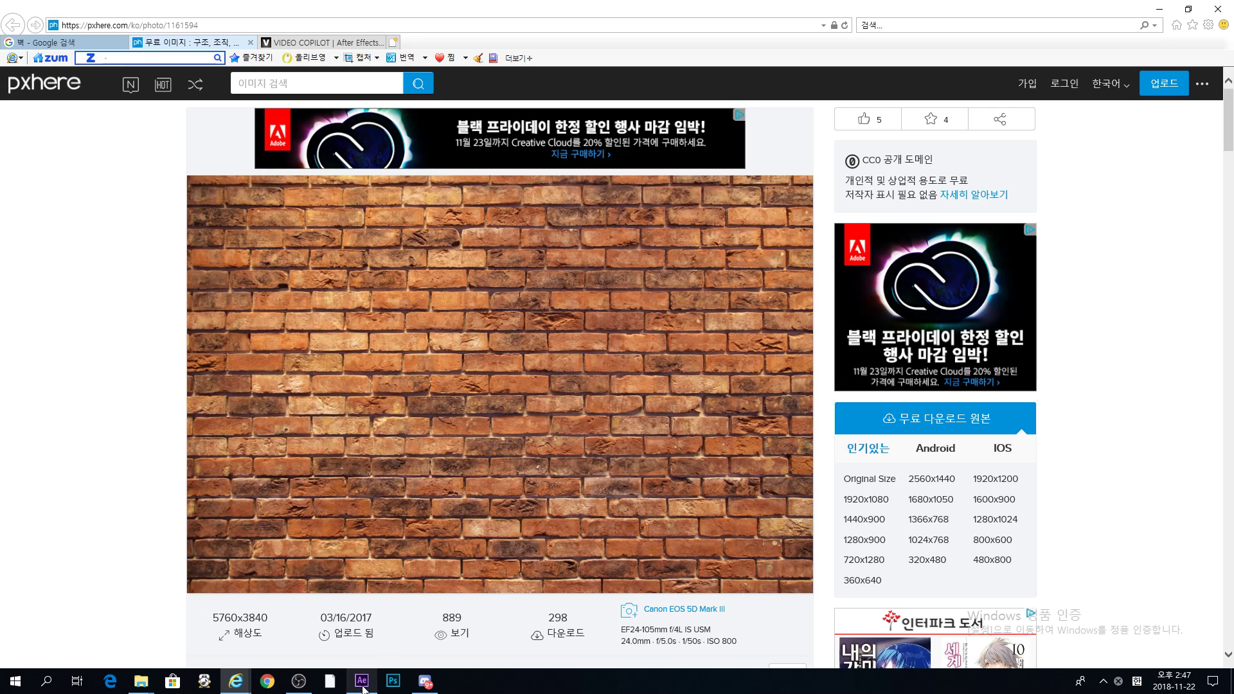
left_click(376, 616)
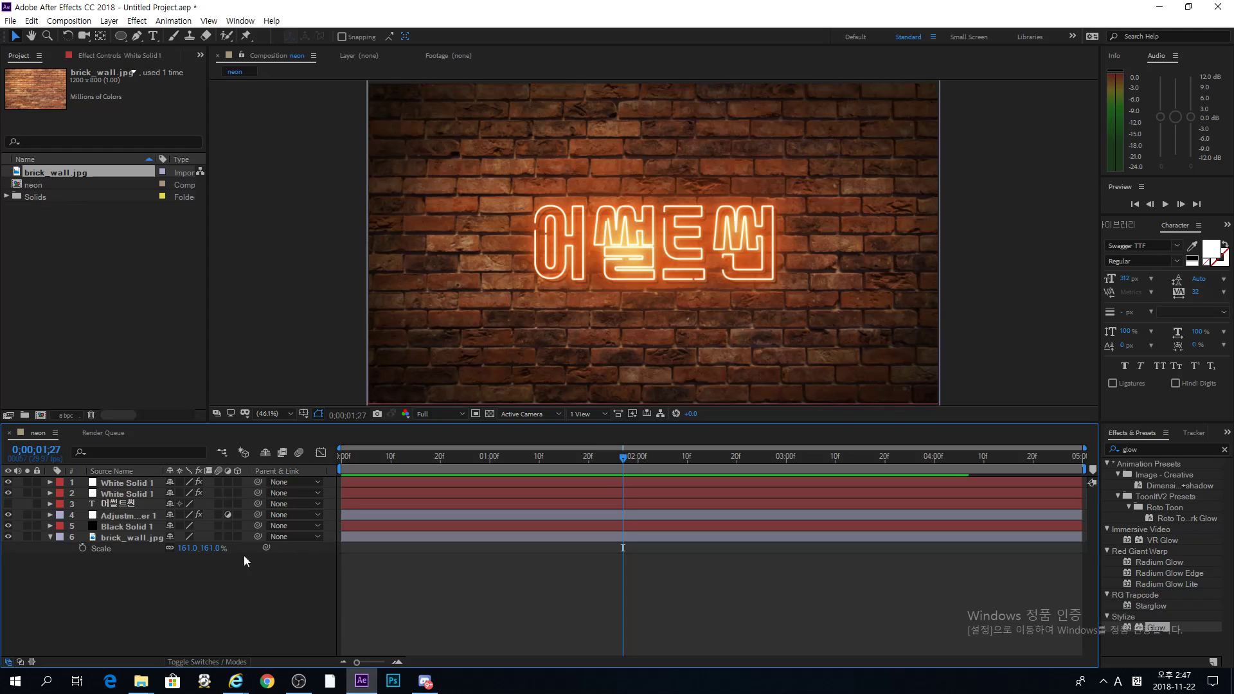
left_click(14, 344)
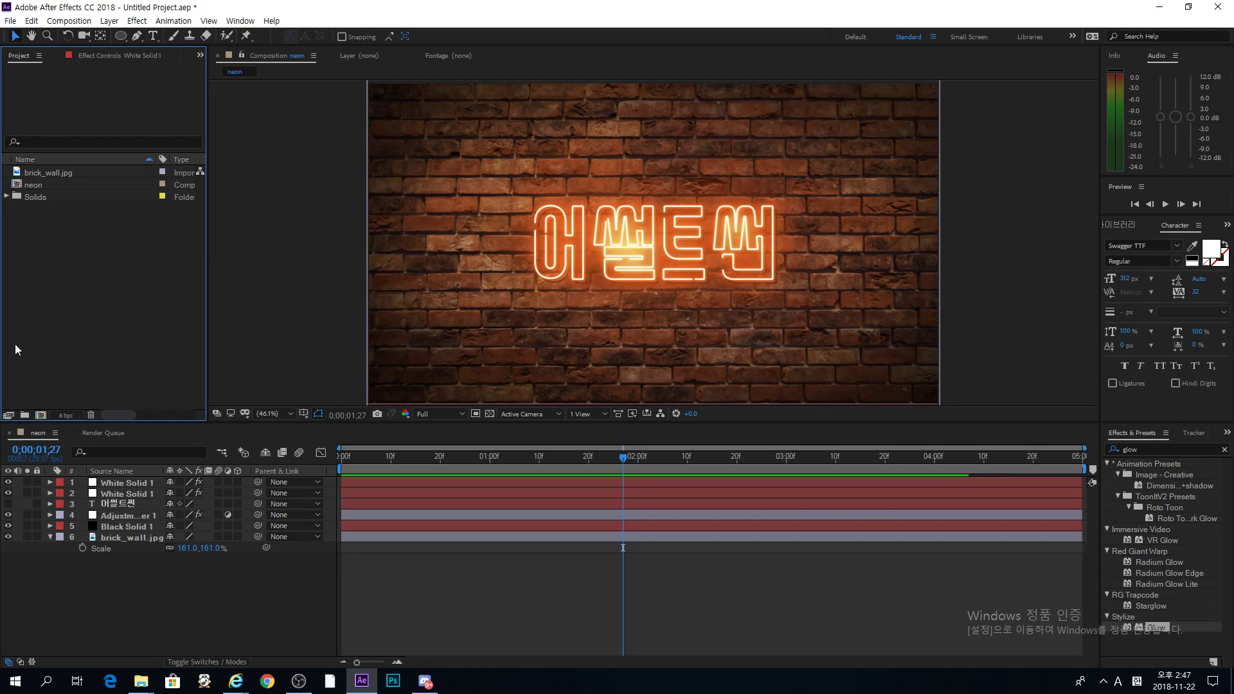
left_click(135, 607)
key("ctrl+n")
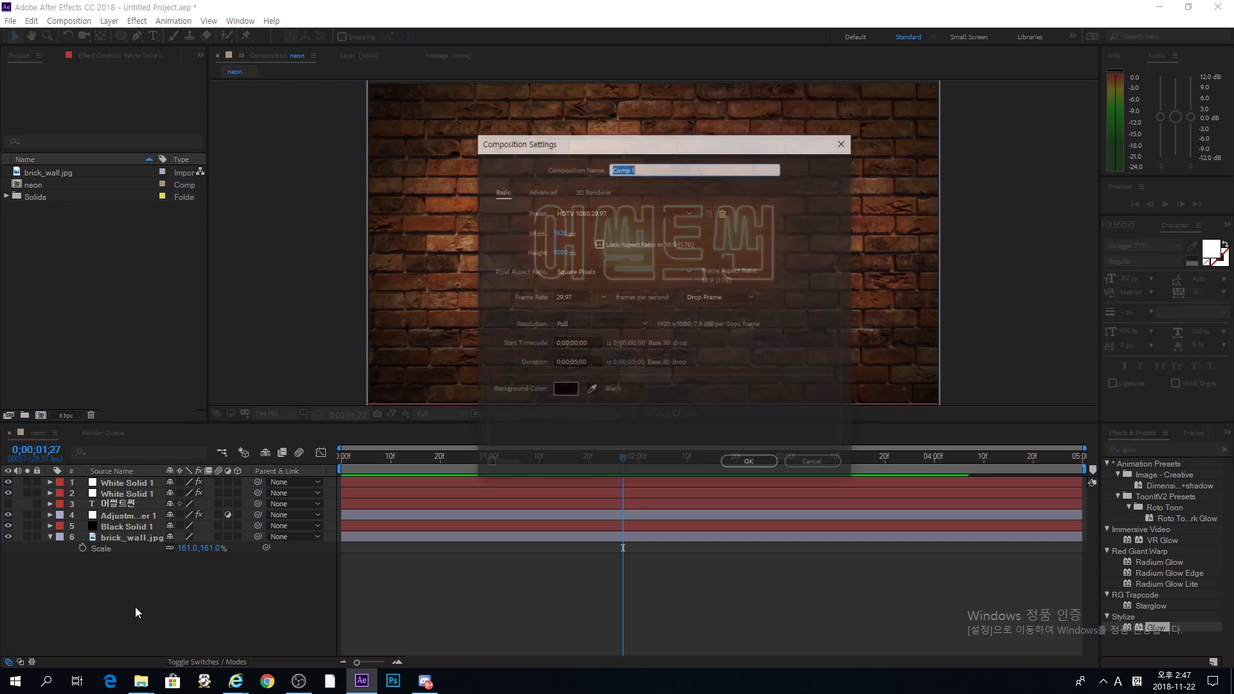
left_click(816, 464)
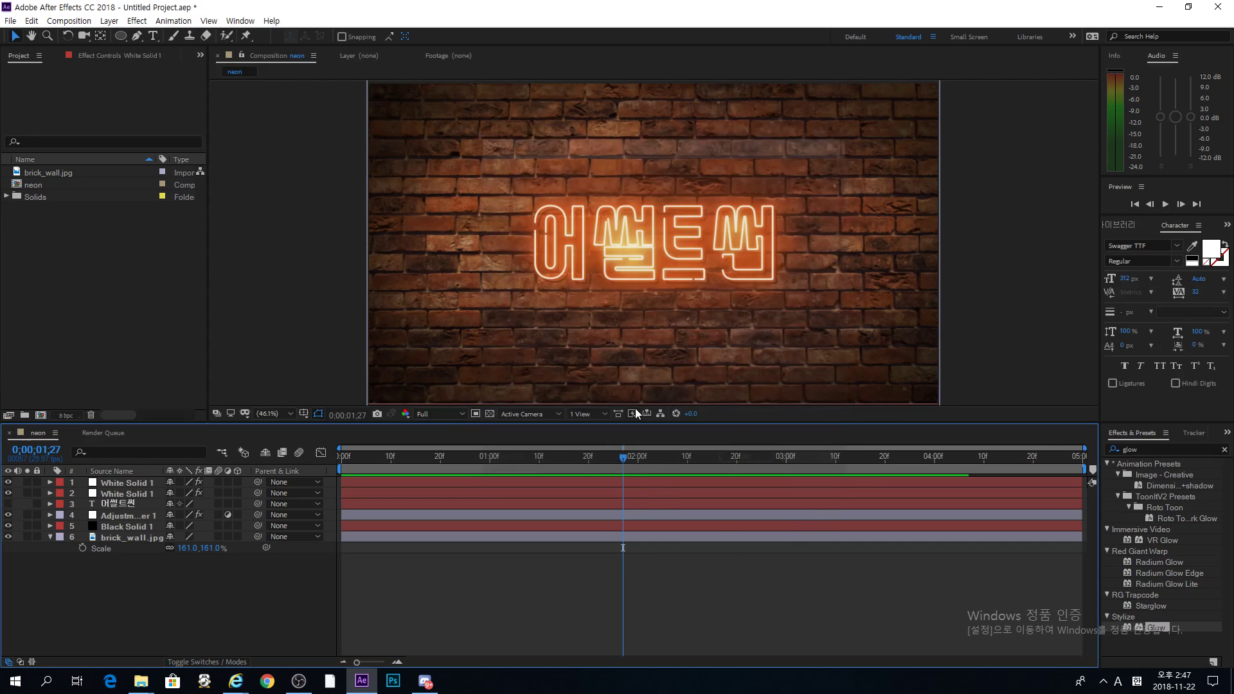
- Start a new composition and name it 네온 타이틀 제작
left_click(87, 21)
left_click(90, 37)
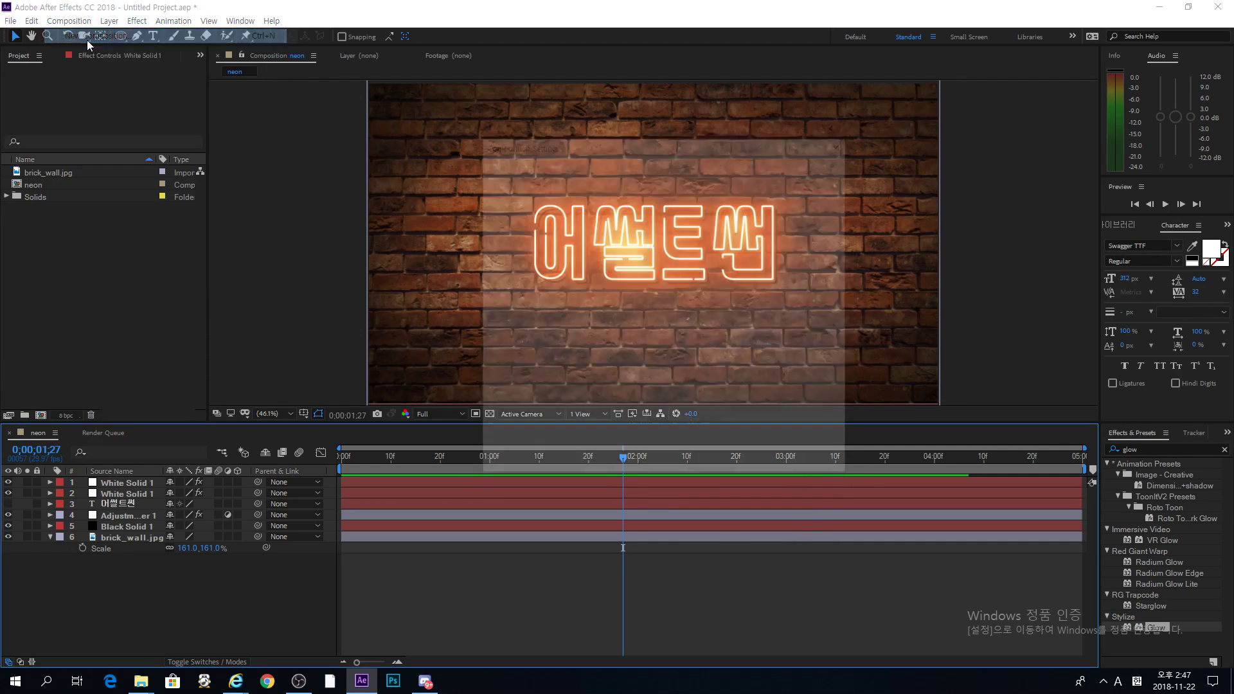
left_click_drag(592, 140, 541, 173)
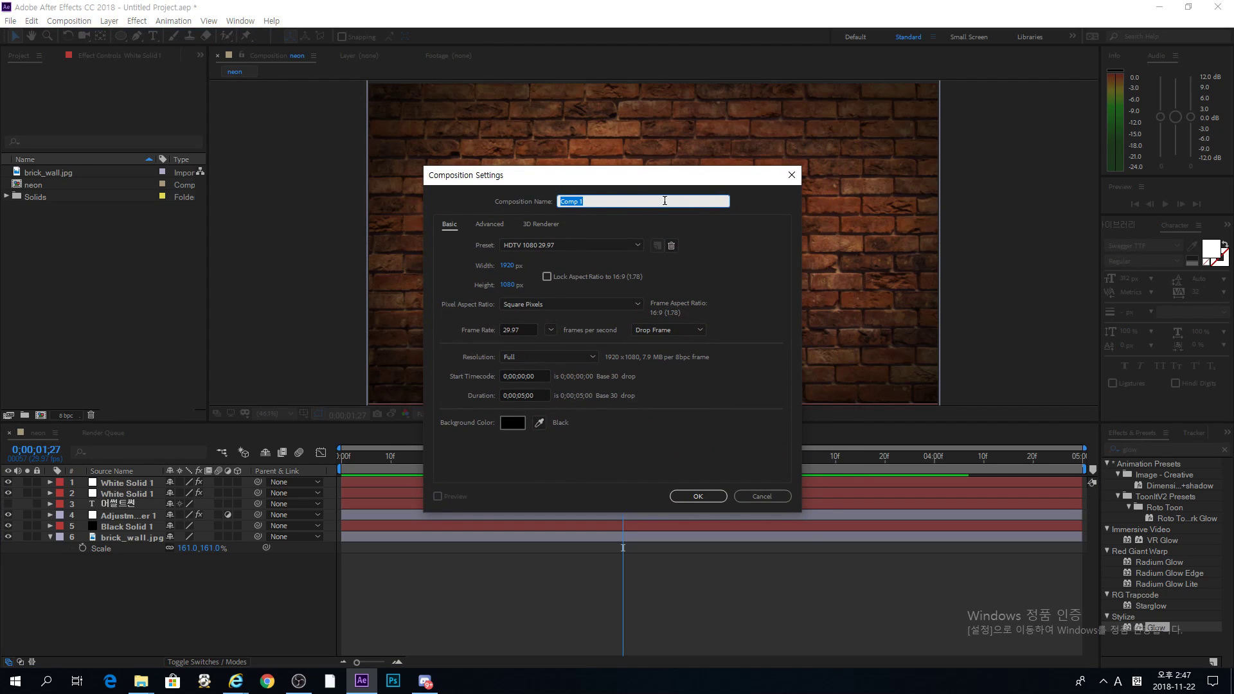
type("ne")
key("BackSpace")
key("Hangul")
type("네온 타이틀 제작")
- Set the new composition's frame rate to 30 fps and create it with a five-second duration
left_click(551, 329)
left_click(575, 436)
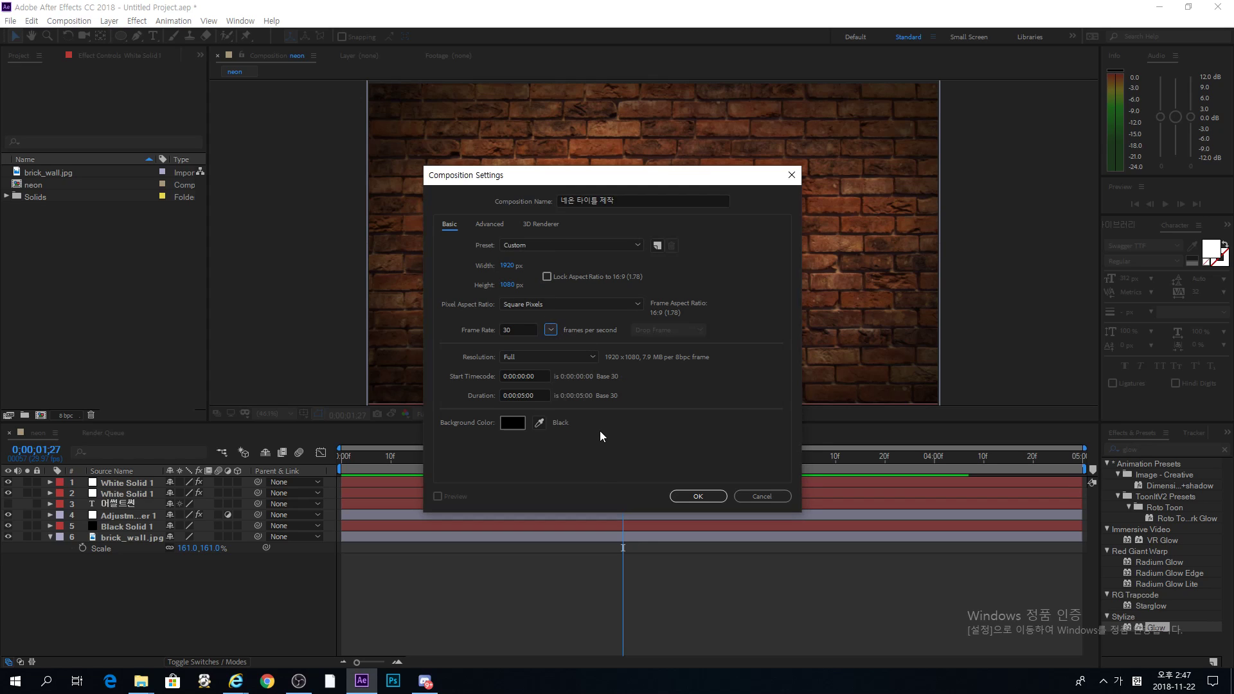
left_click(538, 396)
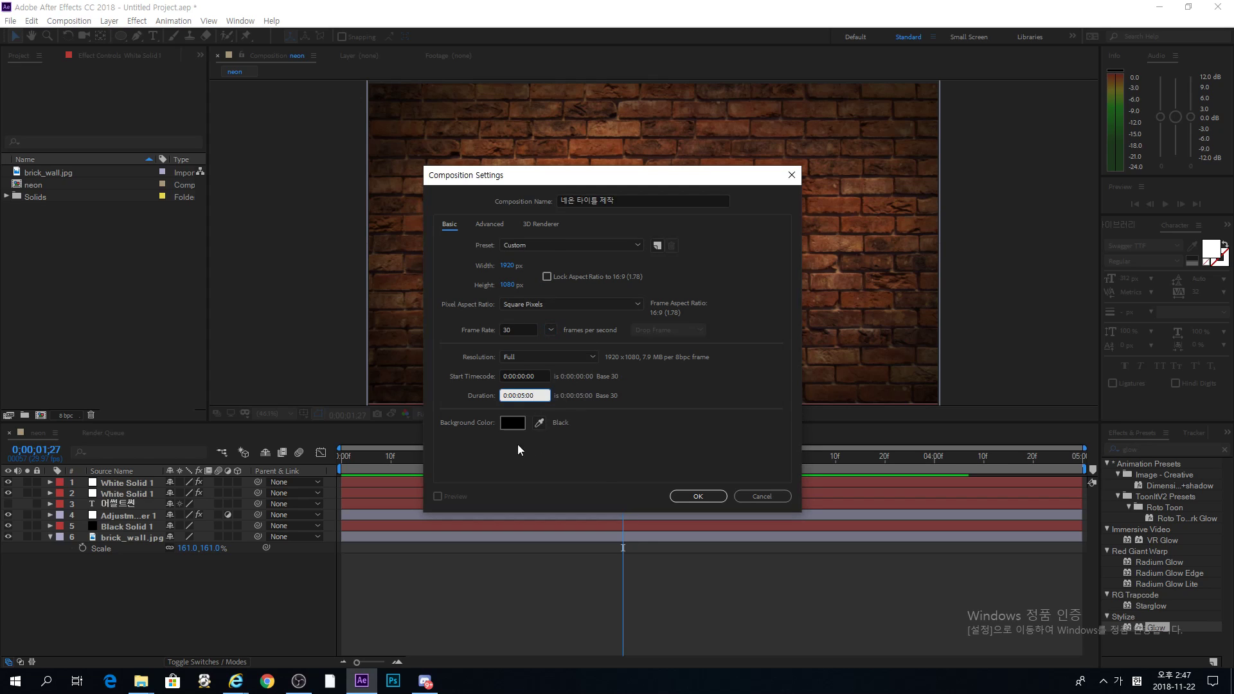
left_click(545, 437)
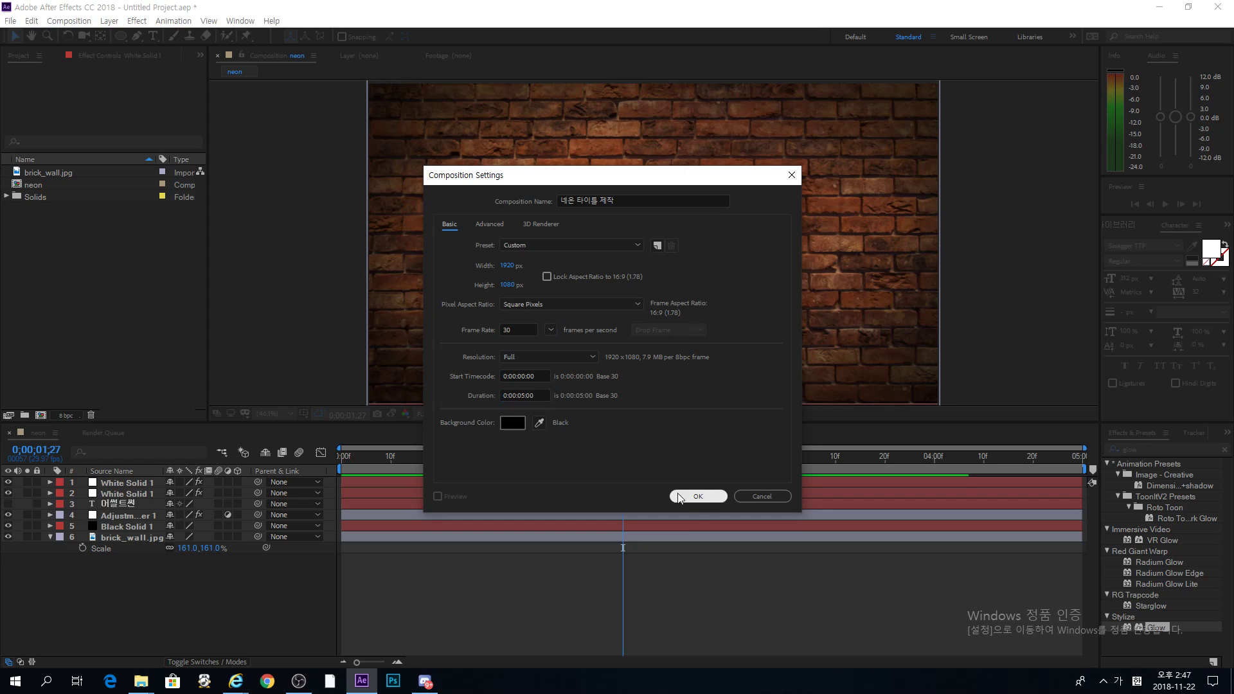
left_click(696, 497)
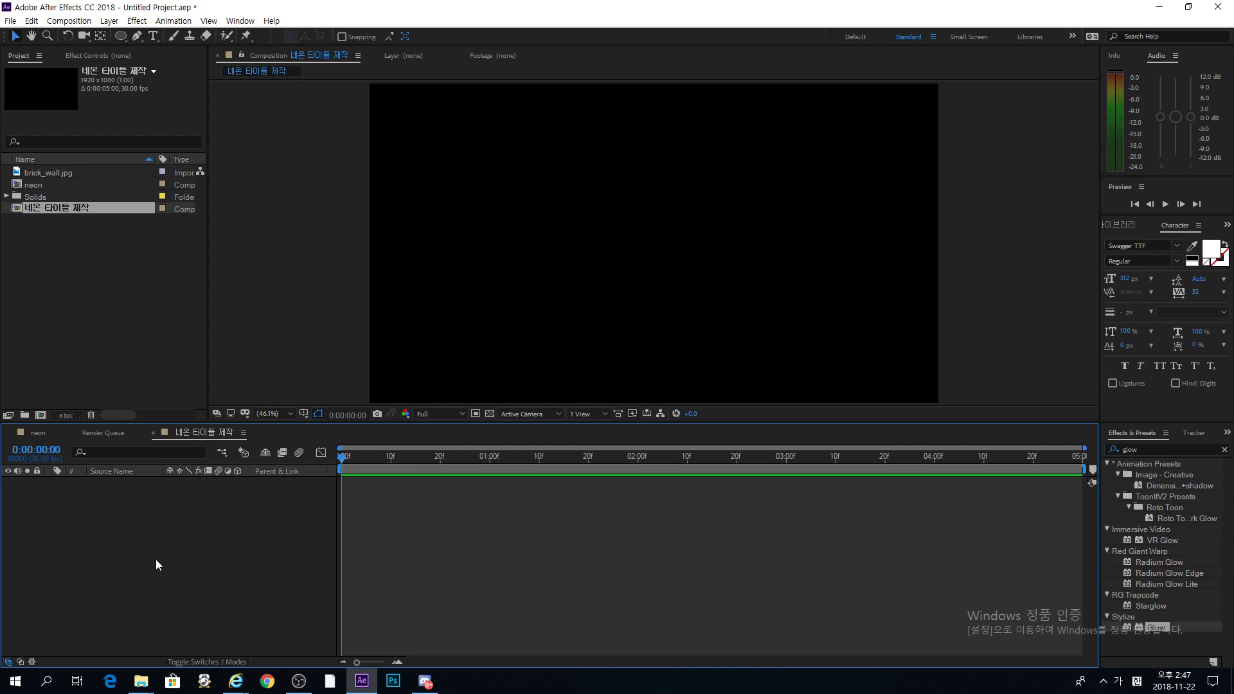
- Add brick_wall.jpg to the new composition and scale the layer to 161% so it fills the frame
left_click(66, 174)
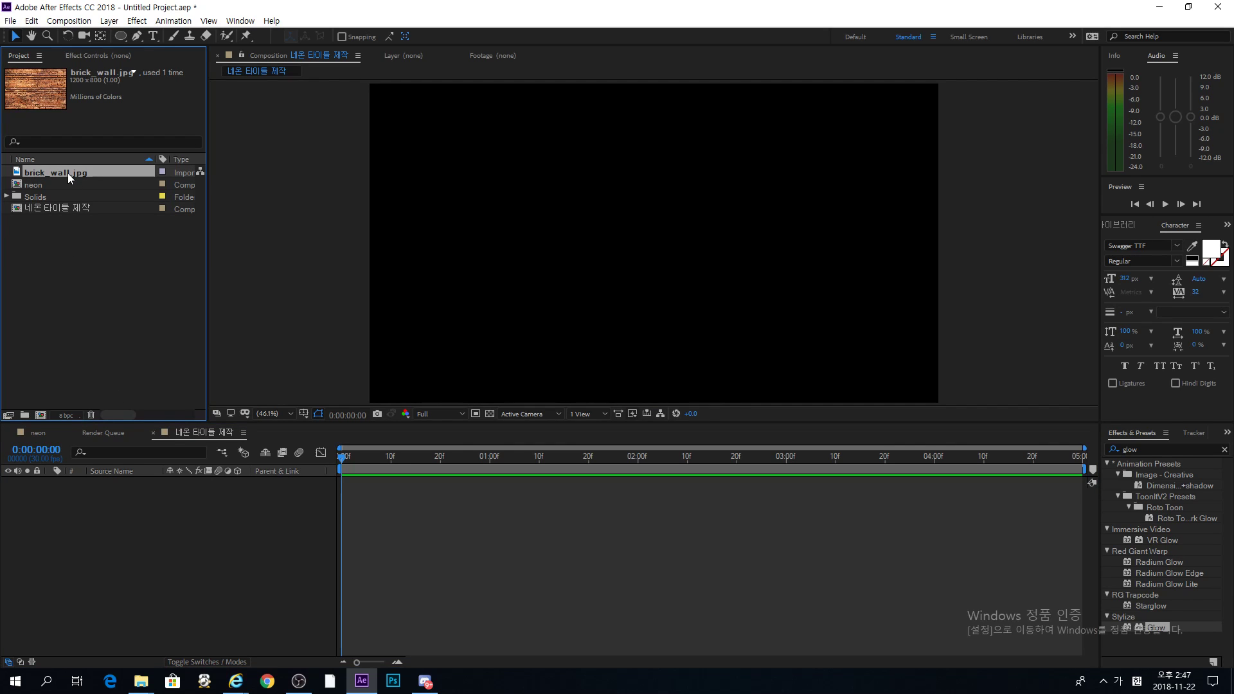
left_click_drag(67, 171, 155, 550)
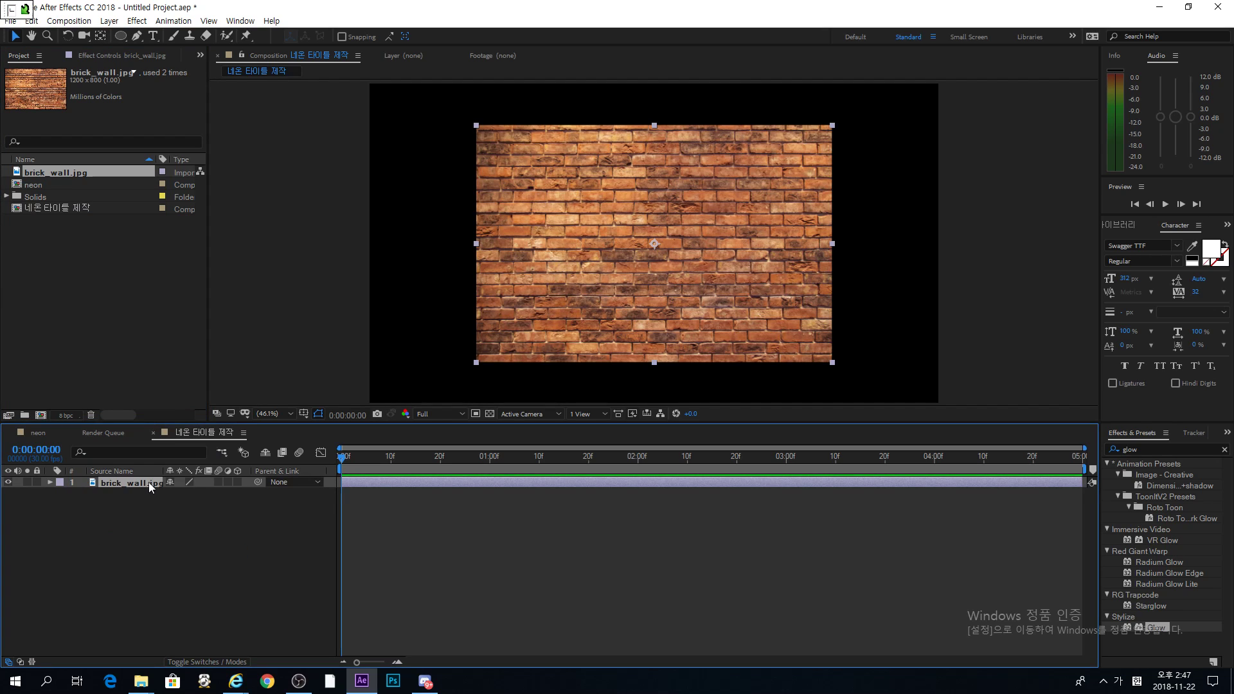
key("s")
left_click_drag(200, 493, 244, 493)
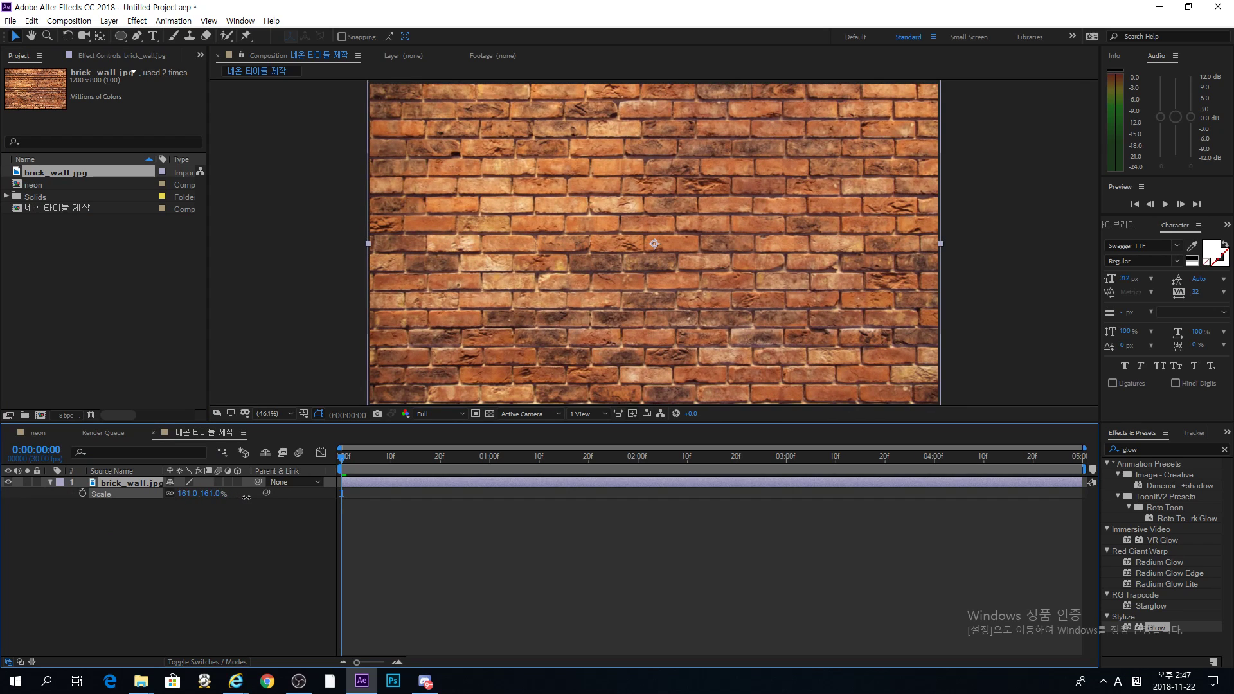
left_click(464, 548)
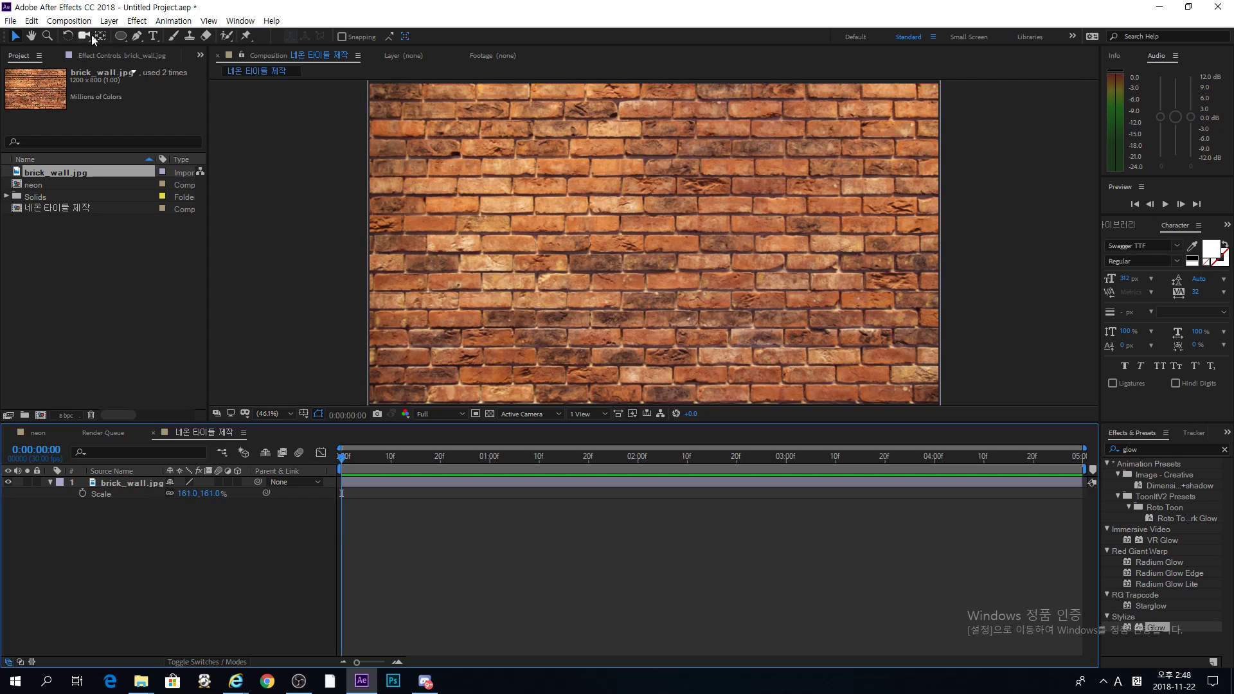
- Create a text layer reading "After effects" over the brick wall
left_click(153, 36)
left_click(551, 249)
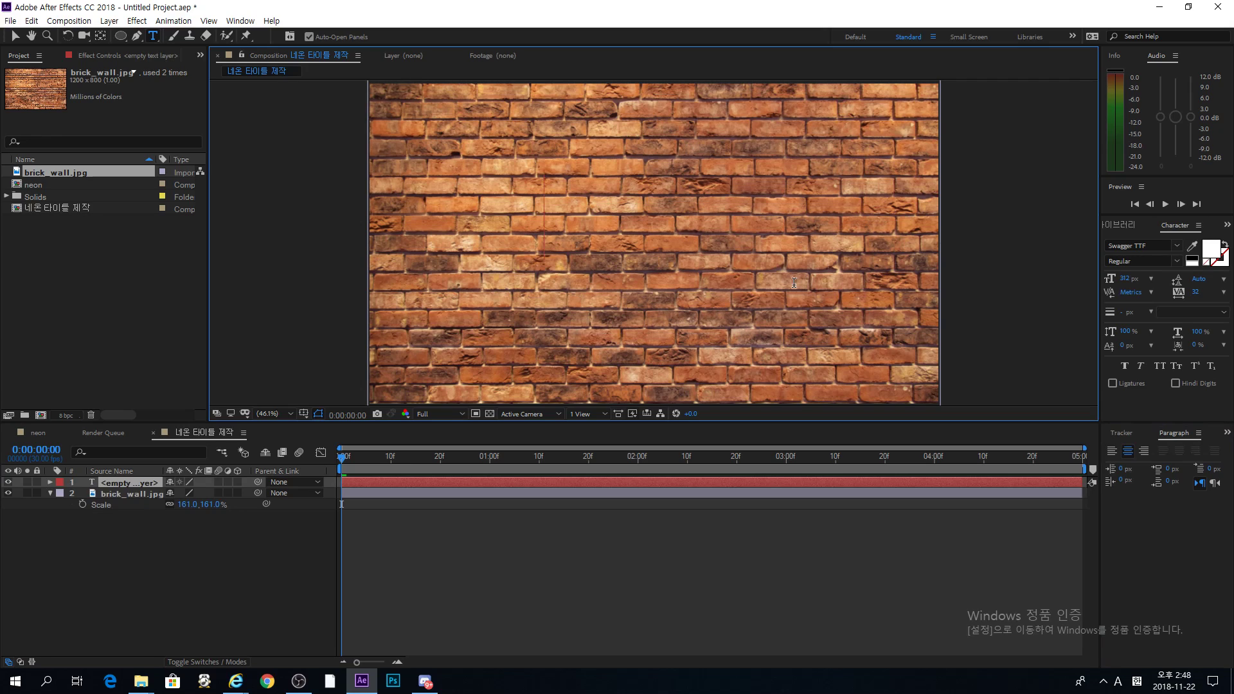
type("a")
key("BackSpace")
type("After")
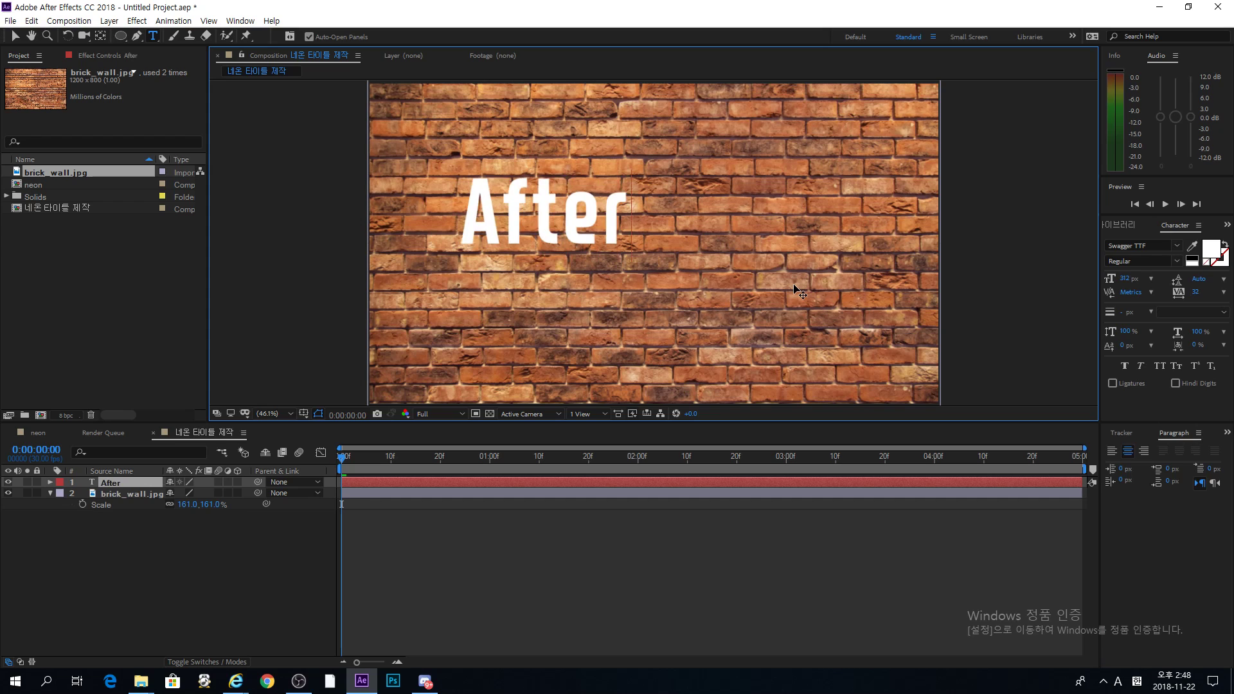
type(" effects")
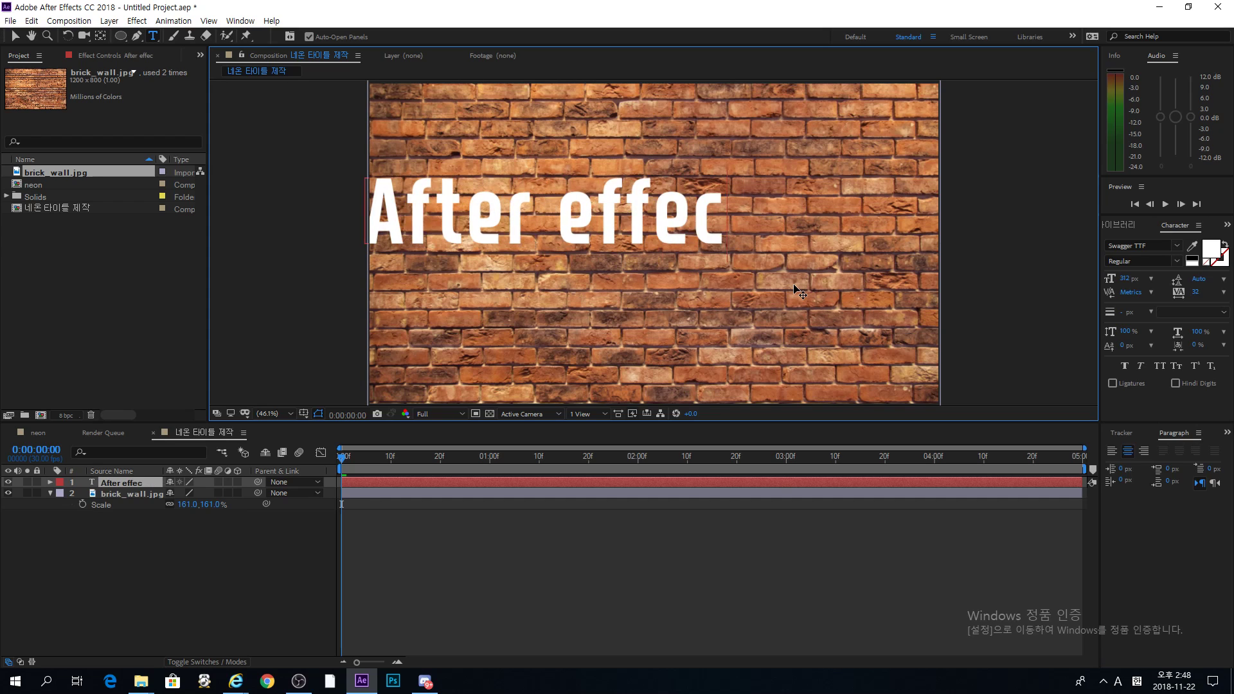
- Move the "After effects" text to the middle of the frame and deselect the layer
left_click(22, 36)
left_click_drag(596, 199, 696, 230)
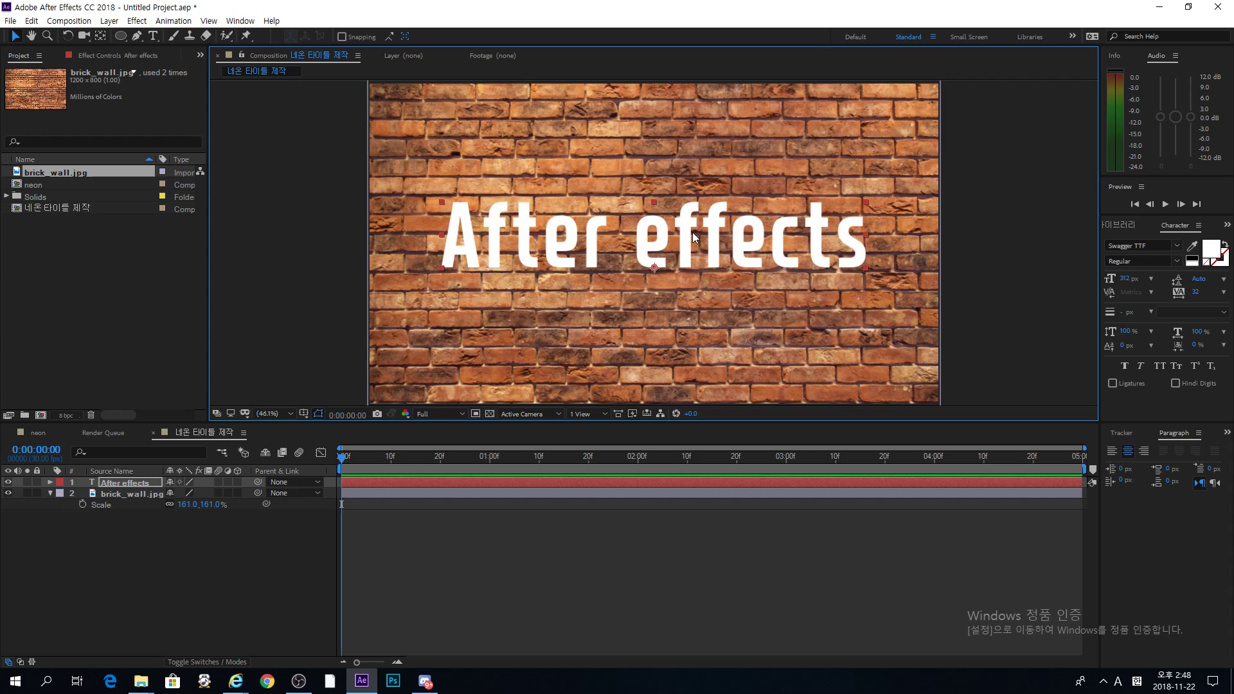
left_click(118, 480)
left_click(190, 552)
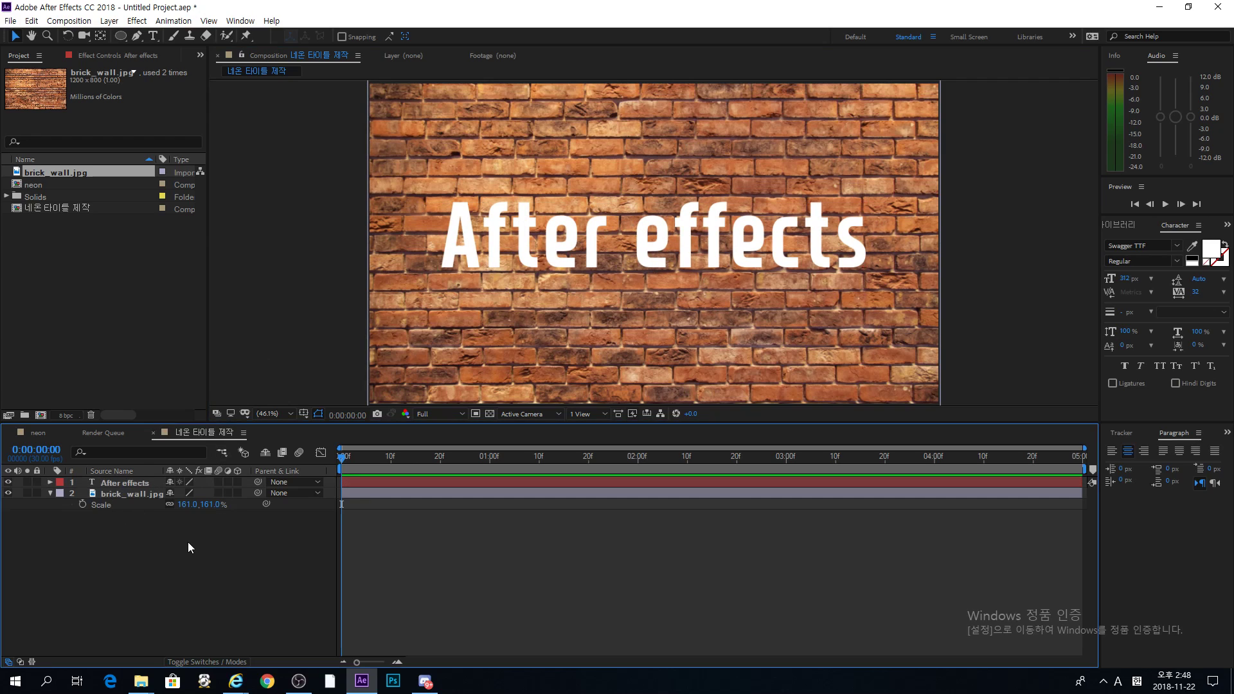
- Create a white 1920 x 1080 px solid above the text layer
key("ctrl+y")
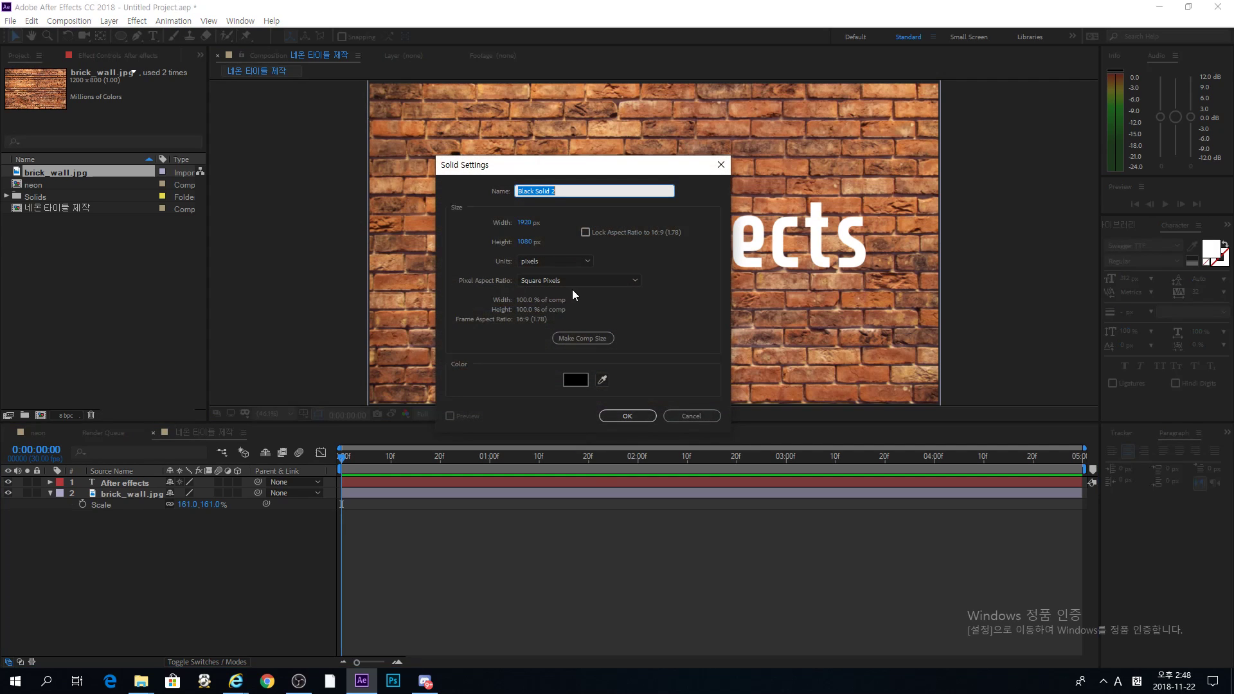
left_click(579, 380)
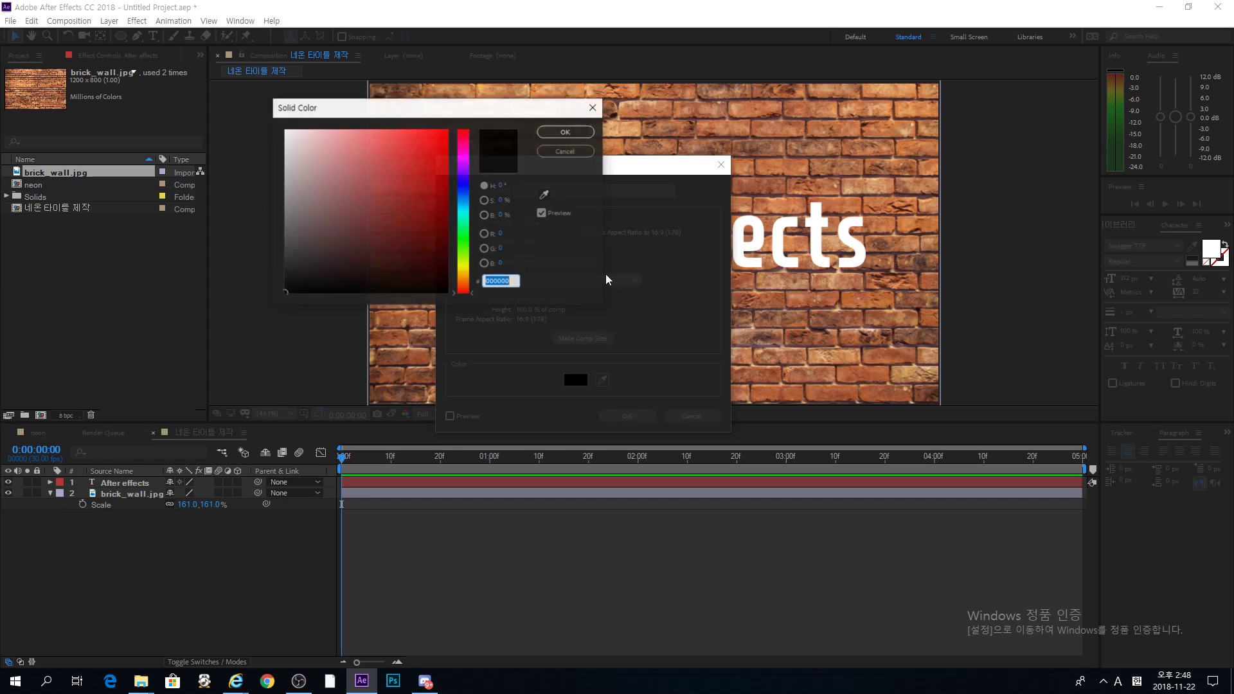
left_click_drag(309, 154, 285, 131)
left_click(566, 132)
left_click(627, 416)
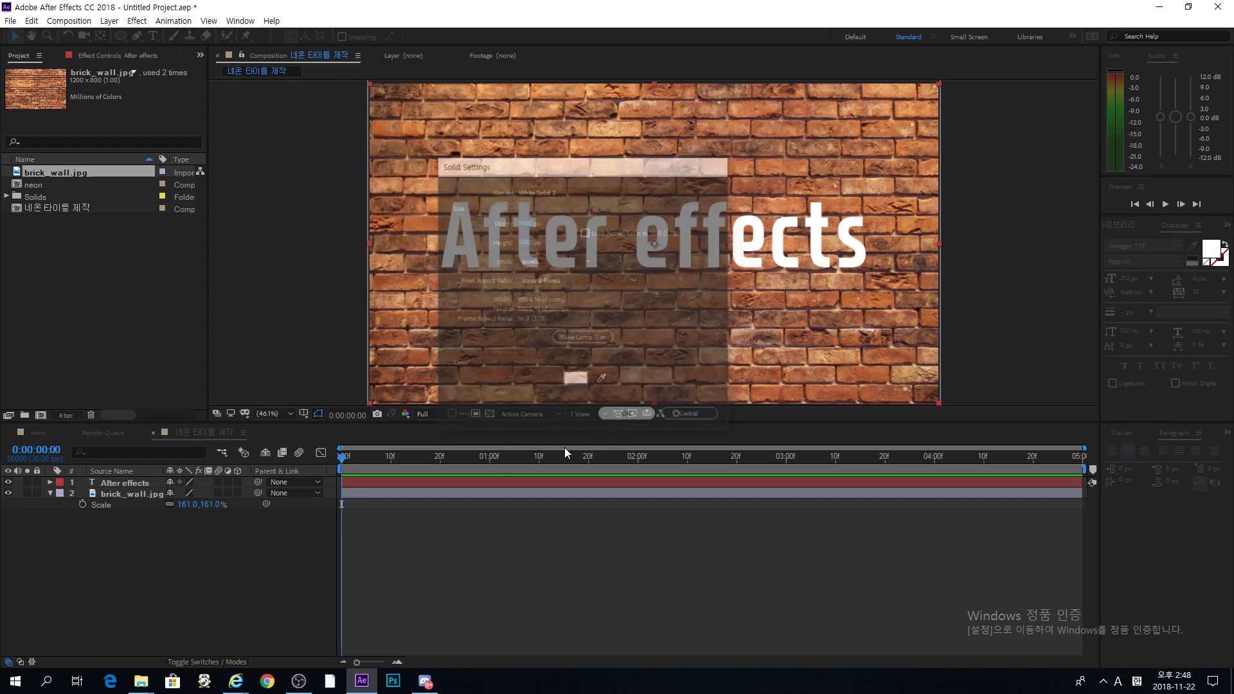
- Find the Saber effect by searching for "saber" and apply it to the White Solid 2 layer
left_click(1121, 433)
key("ctrl+5")
left_click(1131, 450)
type("s")
left_click(1114, 451)
type("av")
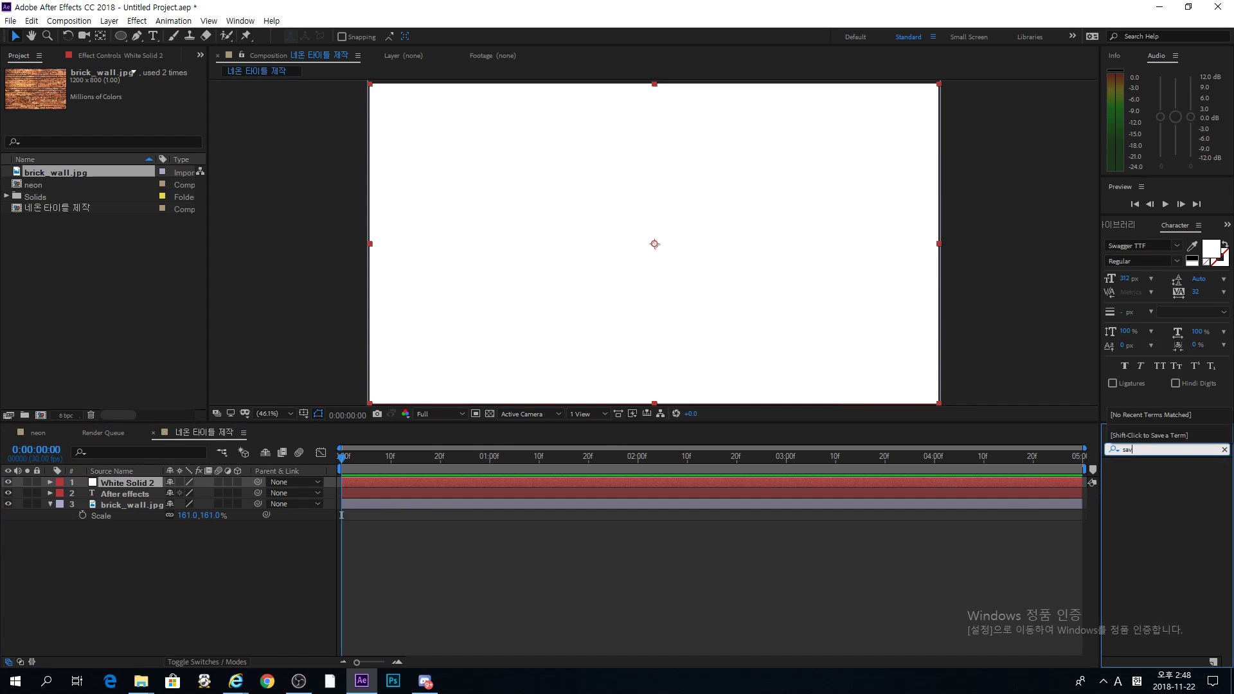
key("BackSpace")
type("ber")
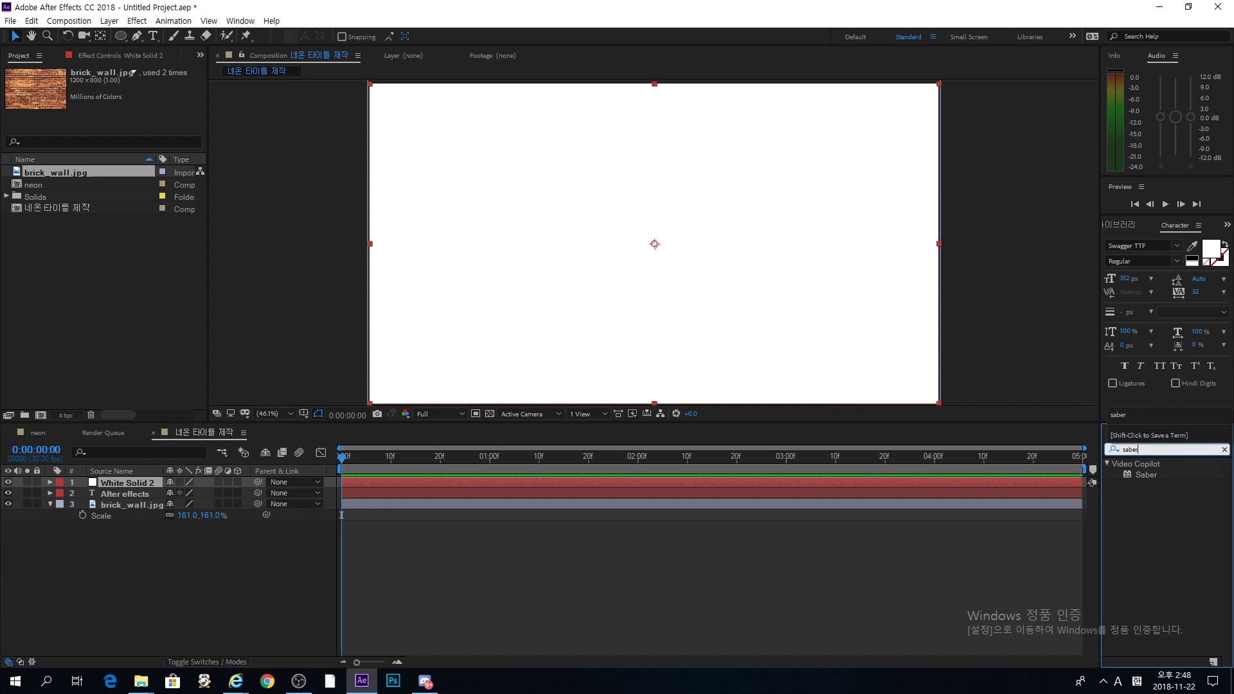
left_click(1150, 476)
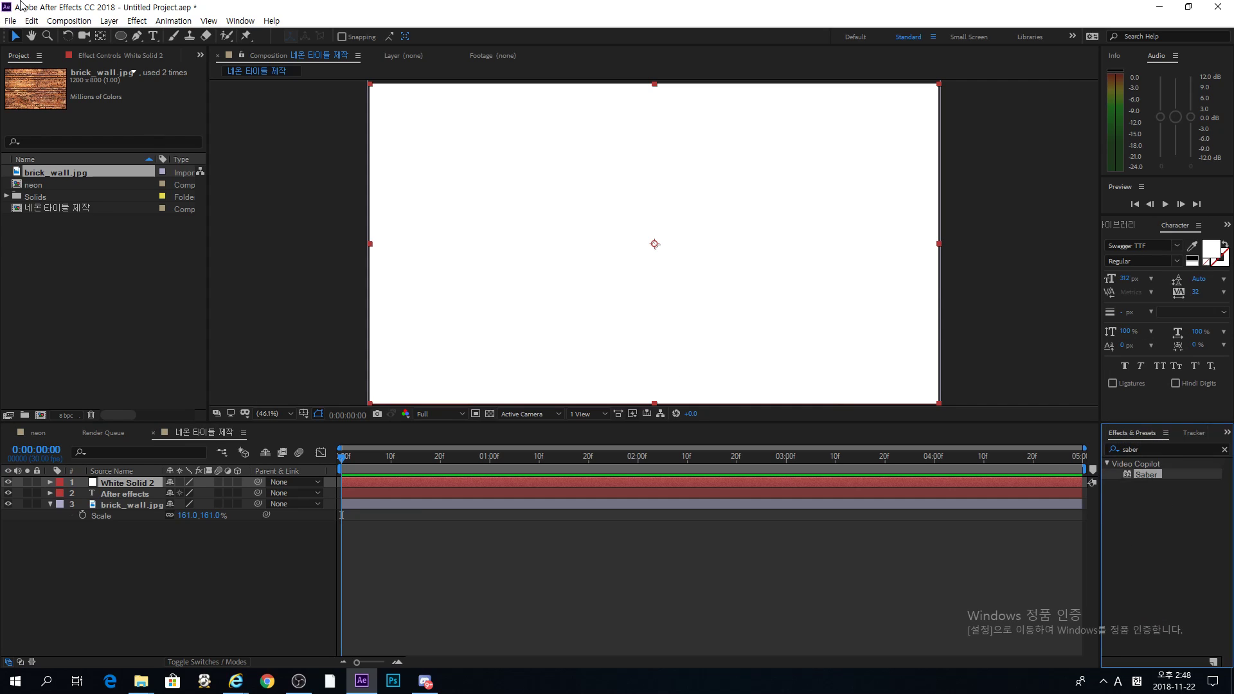
left_click(137, 21)
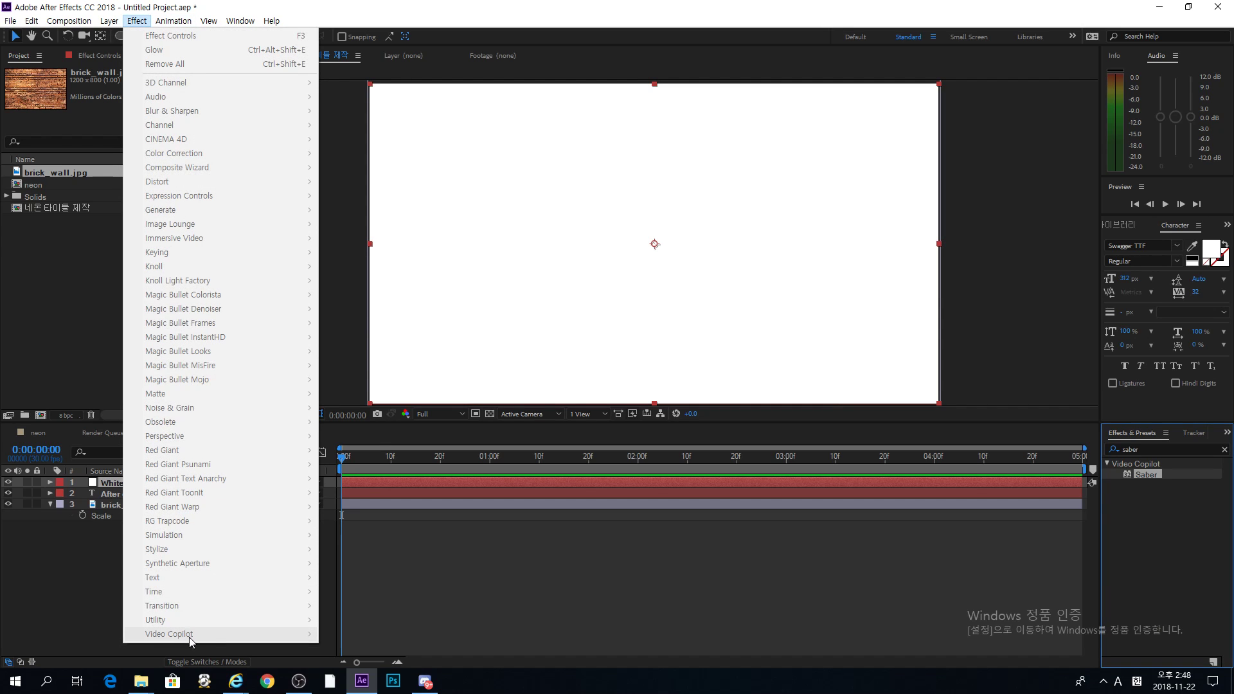
left_click(495, 478)
left_click(496, 482)
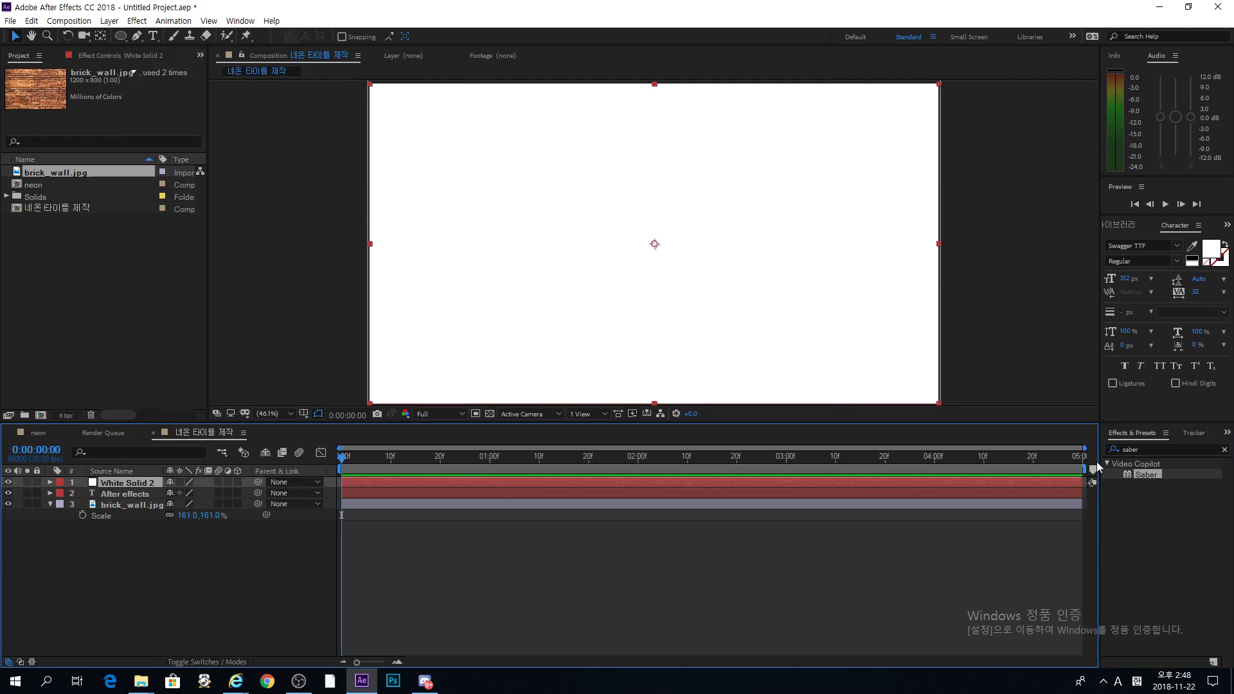
double_click(1155, 476)
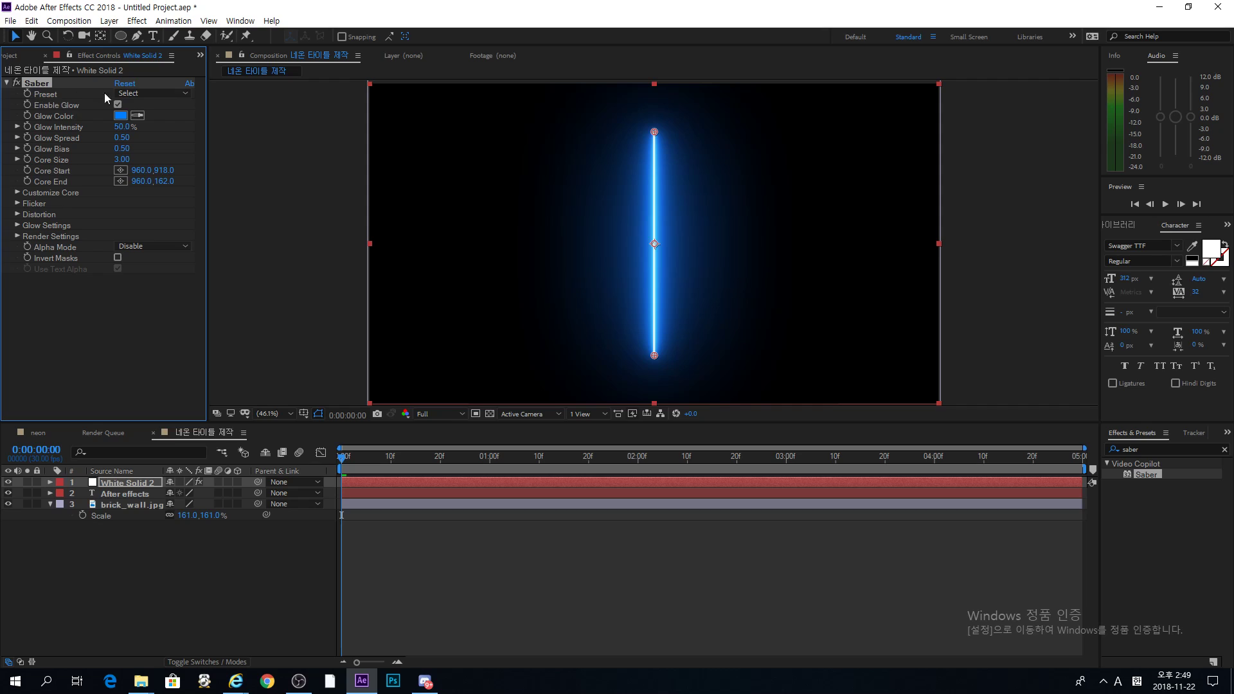
- Apply Saber's Neon preset and change its glow color to orange, FFA800
left_click(148, 93)
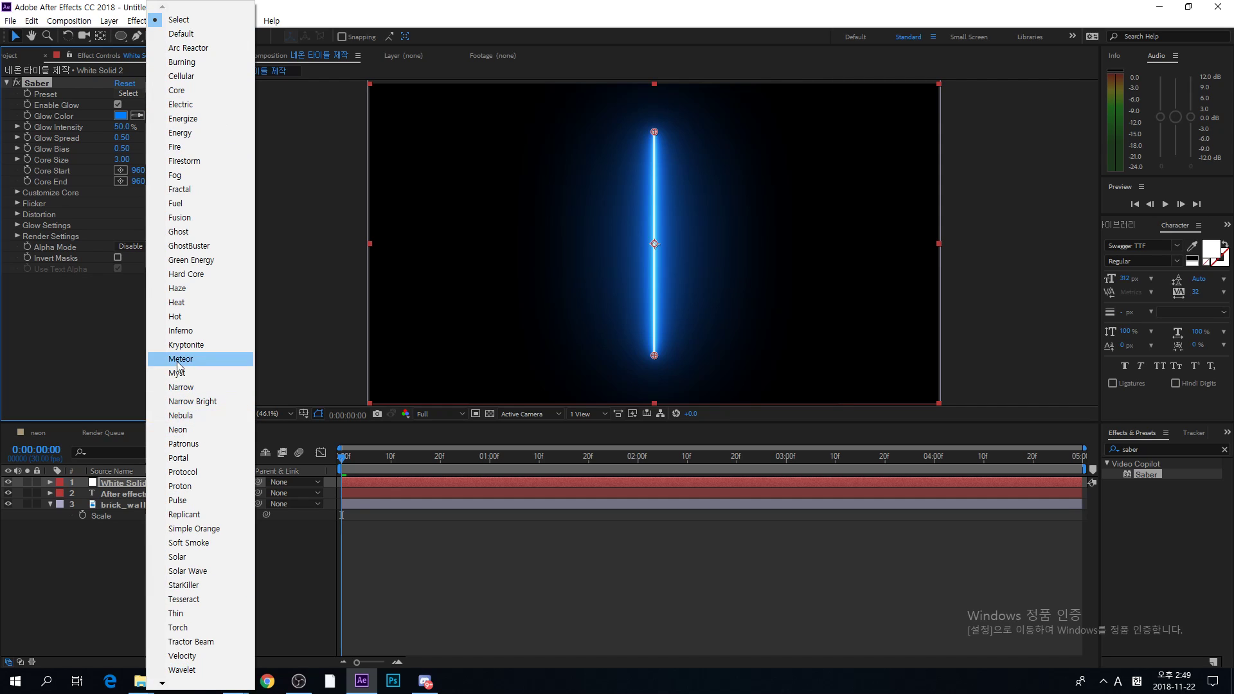
left_click(186, 430)
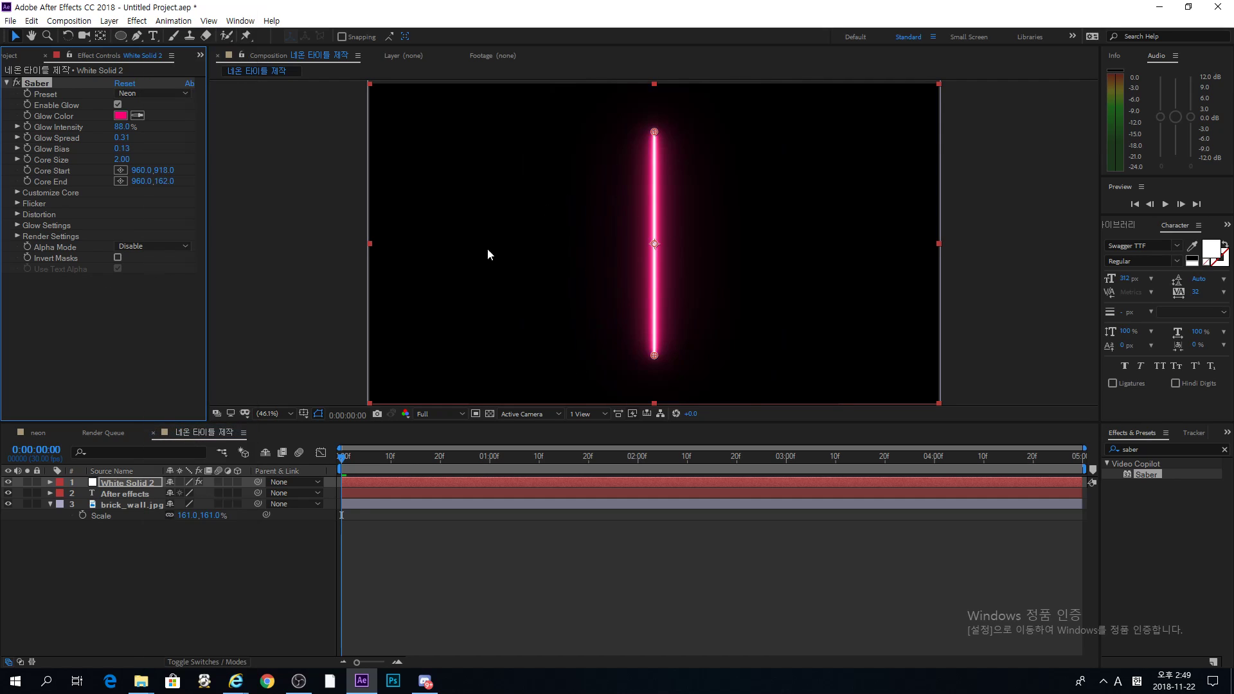
left_click(120, 115)
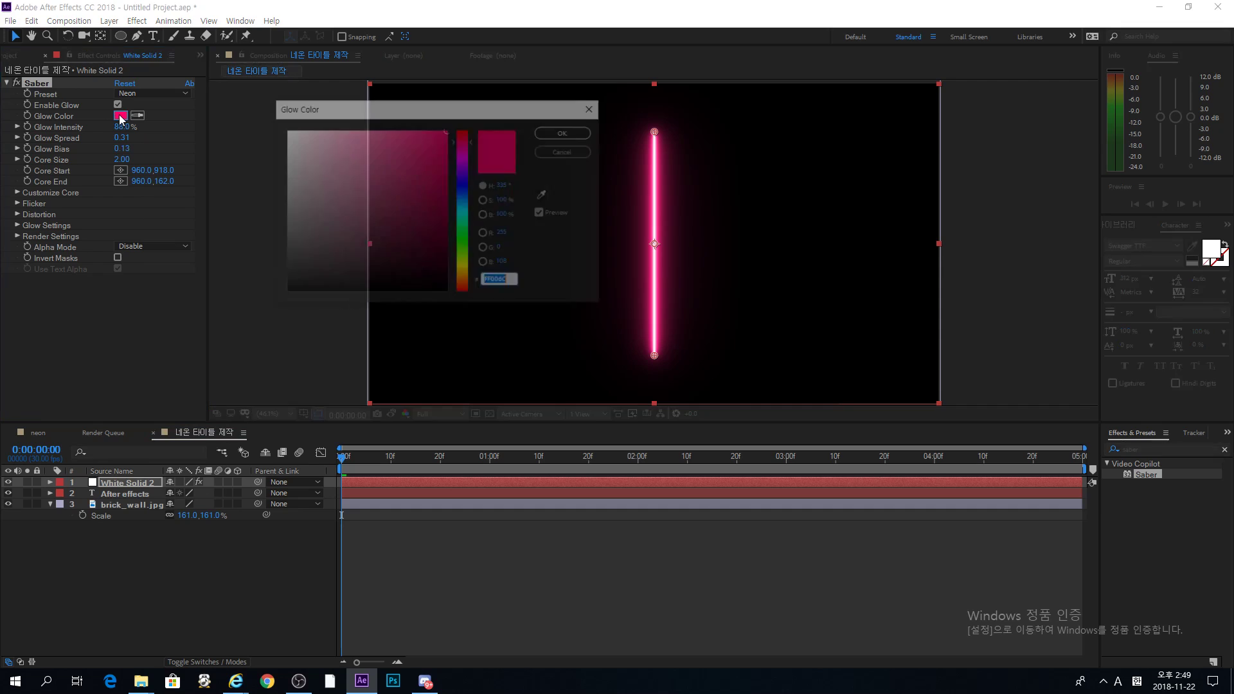
left_click(565, 151)
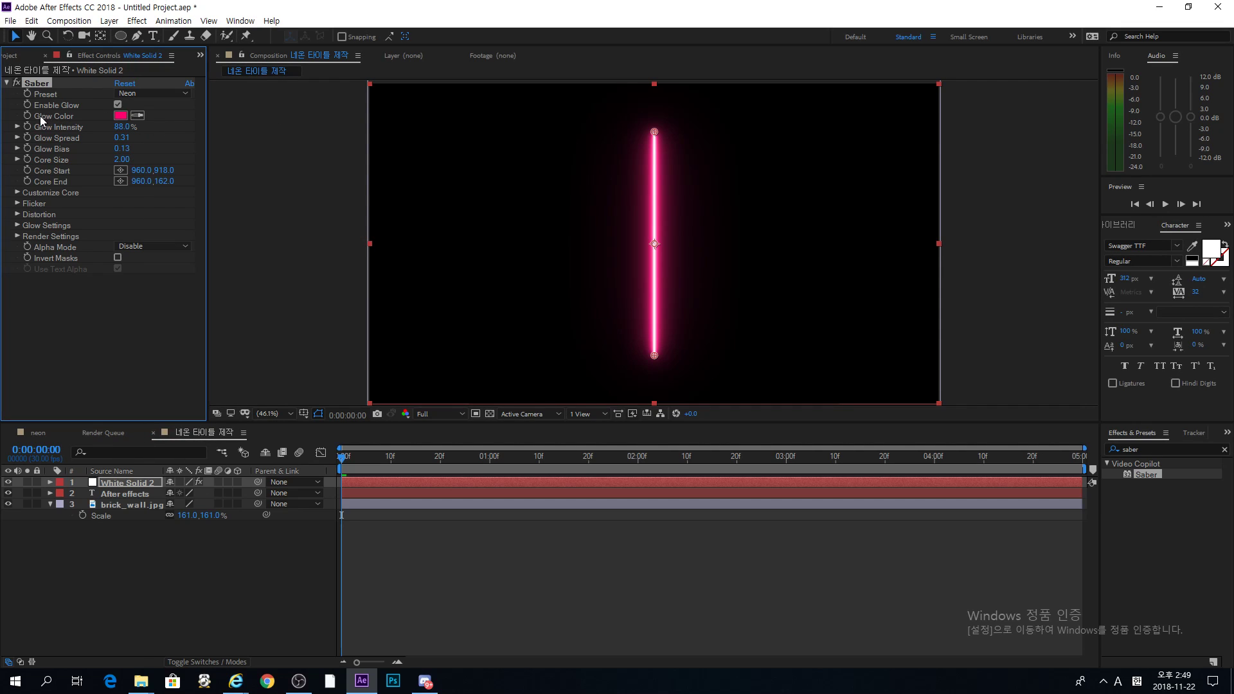
left_click(120, 116)
left_click(466, 275)
left_click_drag(465, 276, 466, 275)
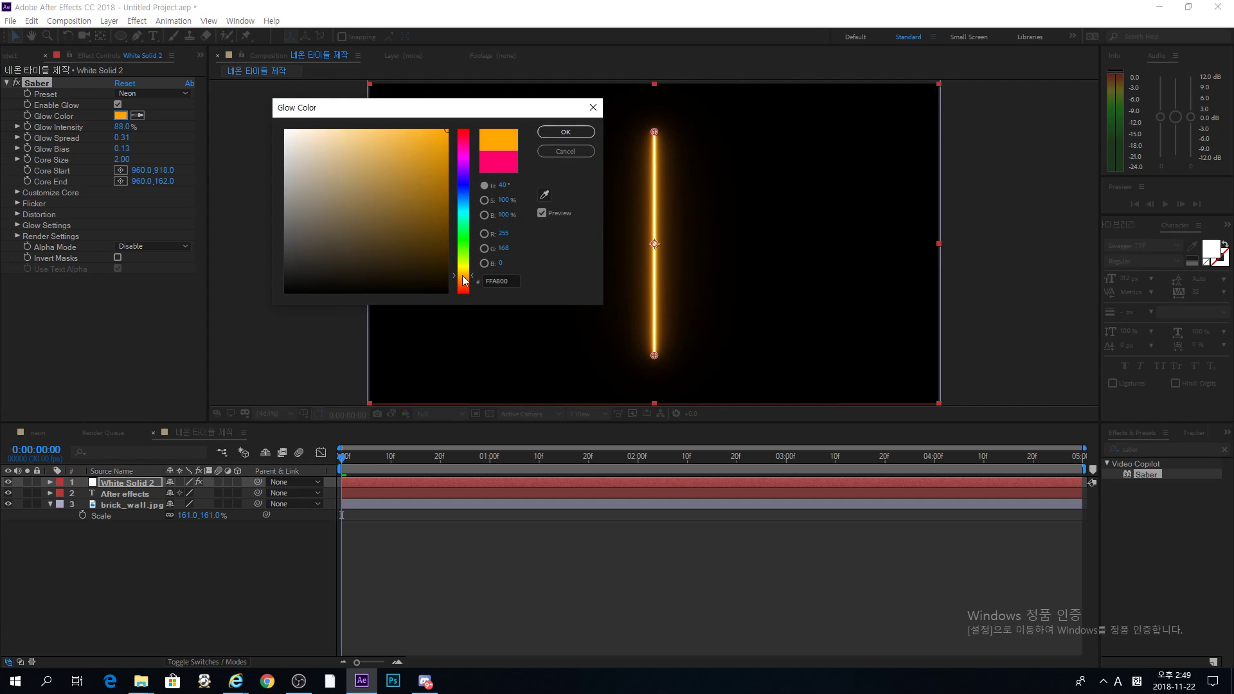
left_click(579, 133)
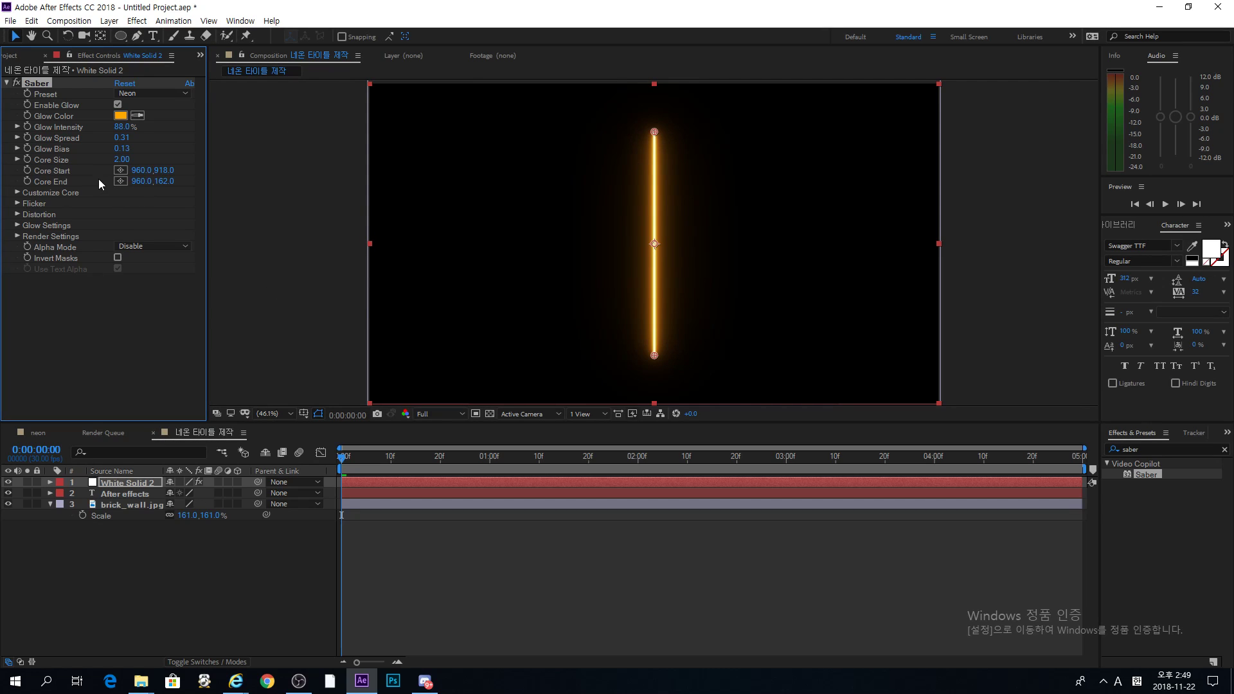
- Try a Saber glow intensity of 55% and undo the change
left_click_drag(123, 128, 124, 128)
left_click_drag(123, 126, 105, 125)
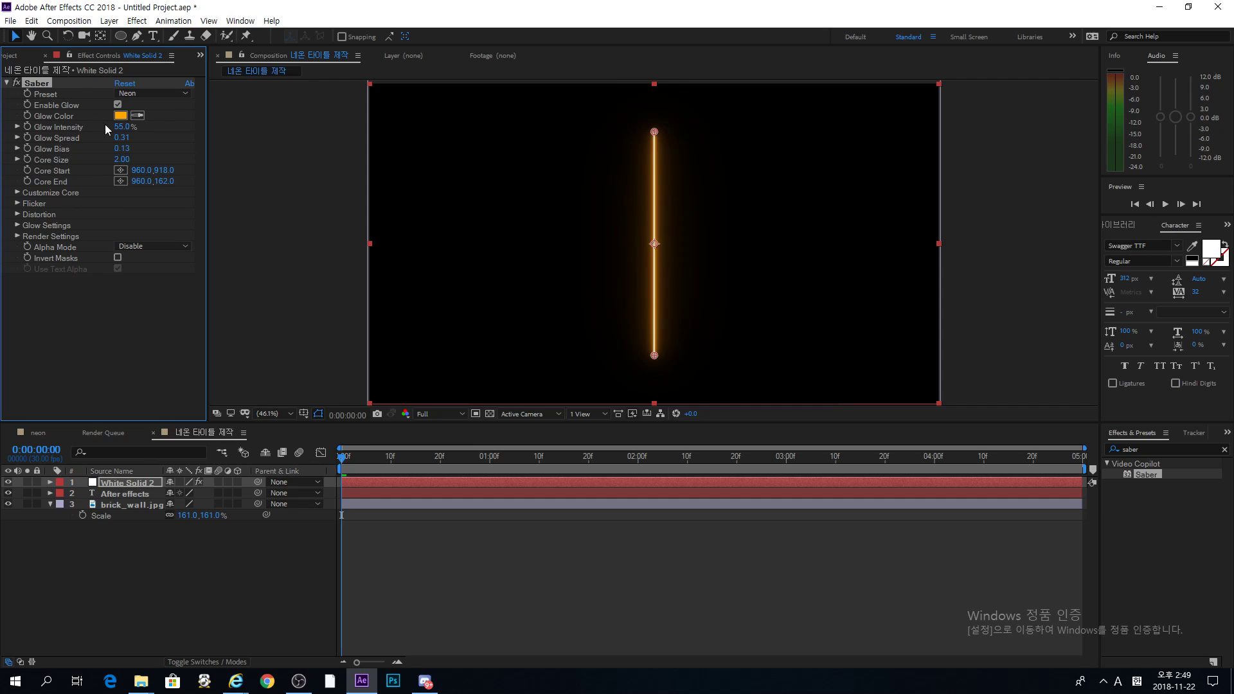
key("ctrl+z")
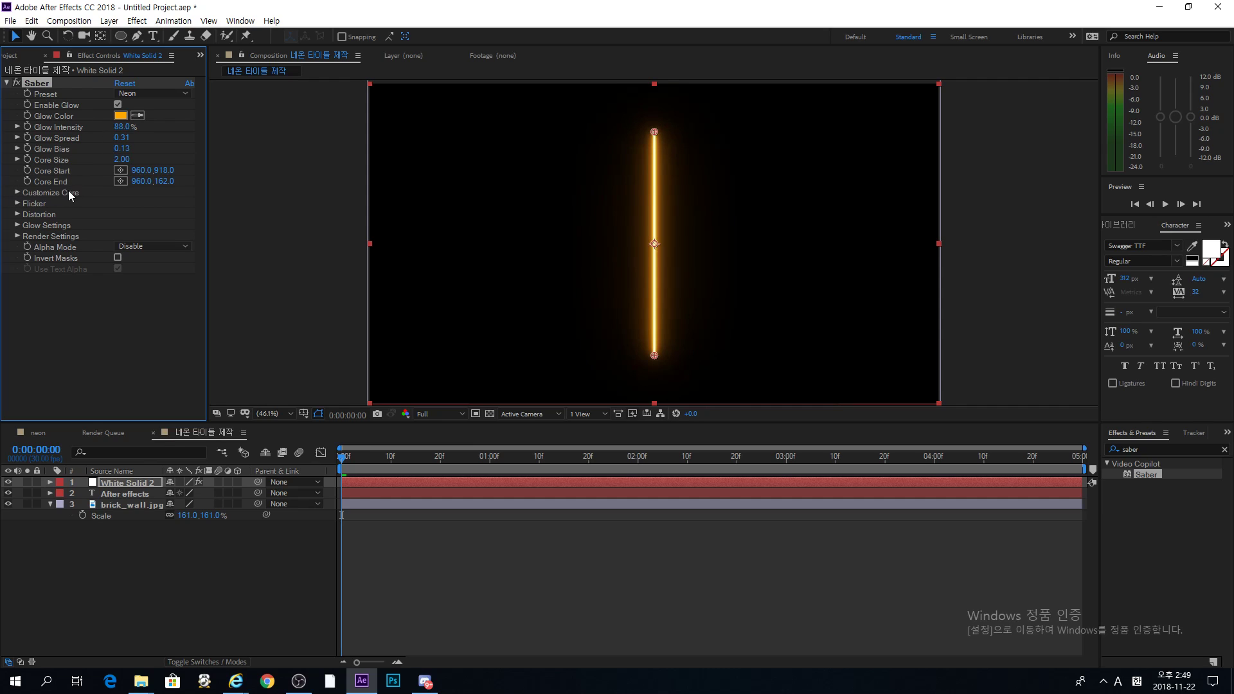
- Set Saber's core type to Text Layer and use the "After effects" layer as its text source
left_click(17, 193)
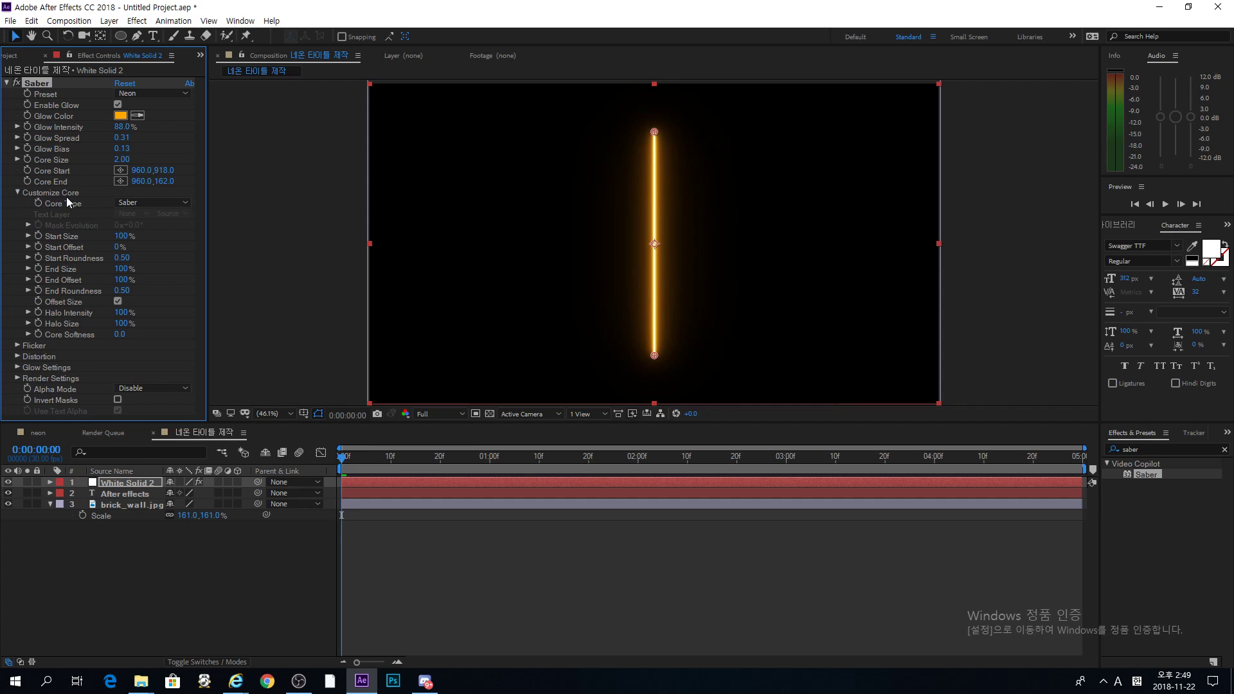
left_click(159, 203)
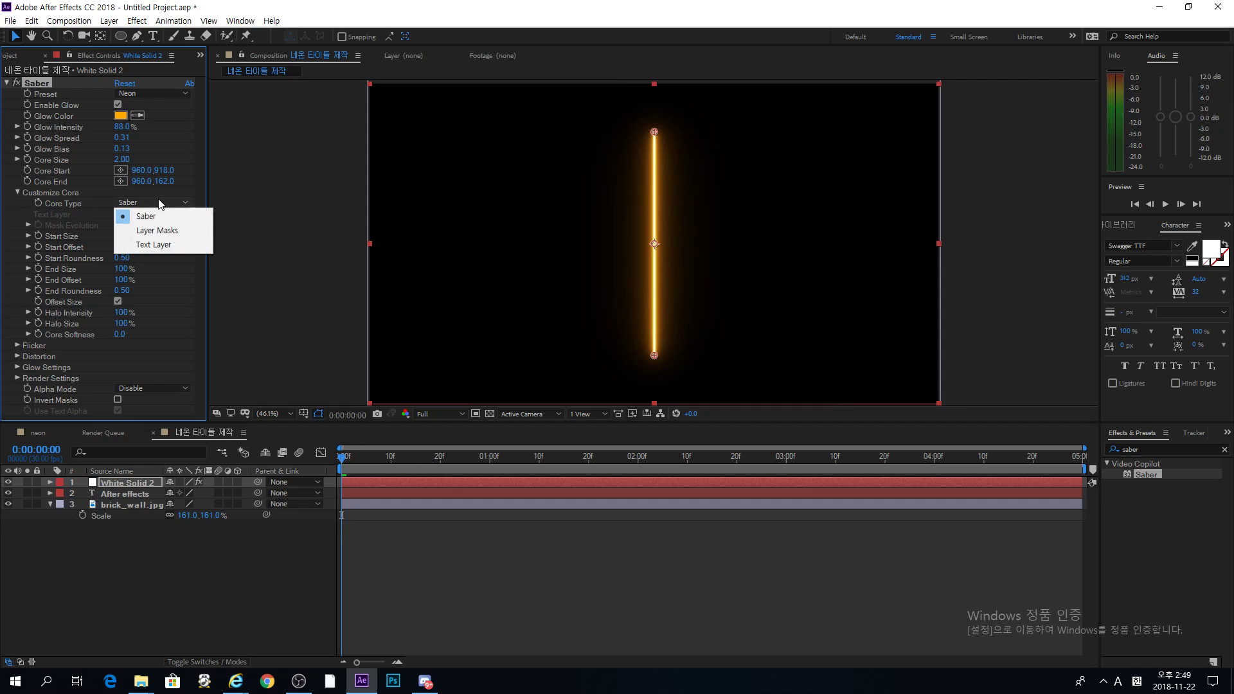
left_click(187, 251)
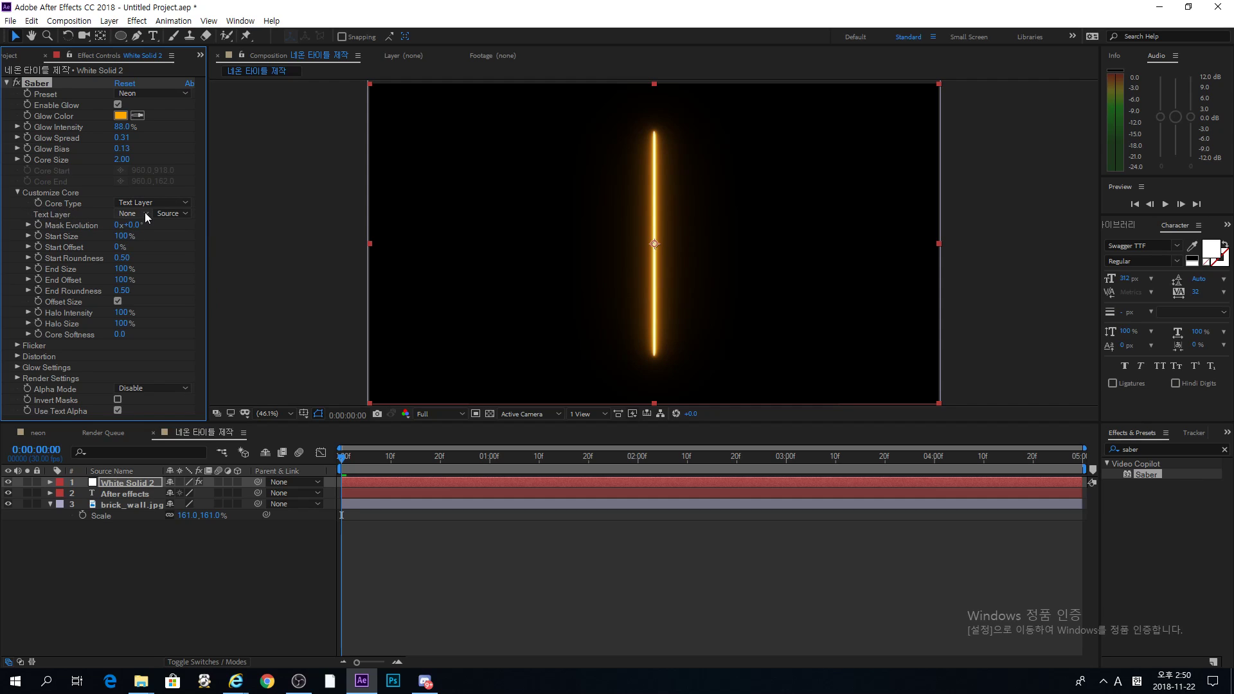
left_click(183, 218)
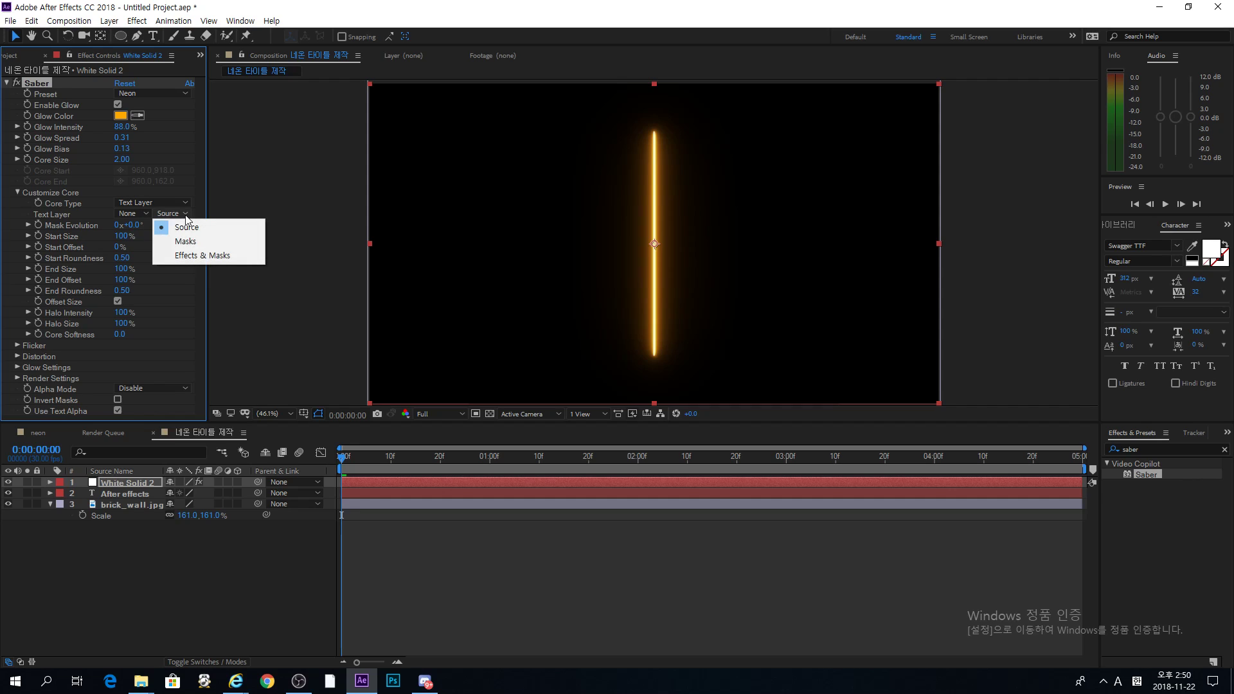
left_click(138, 215)
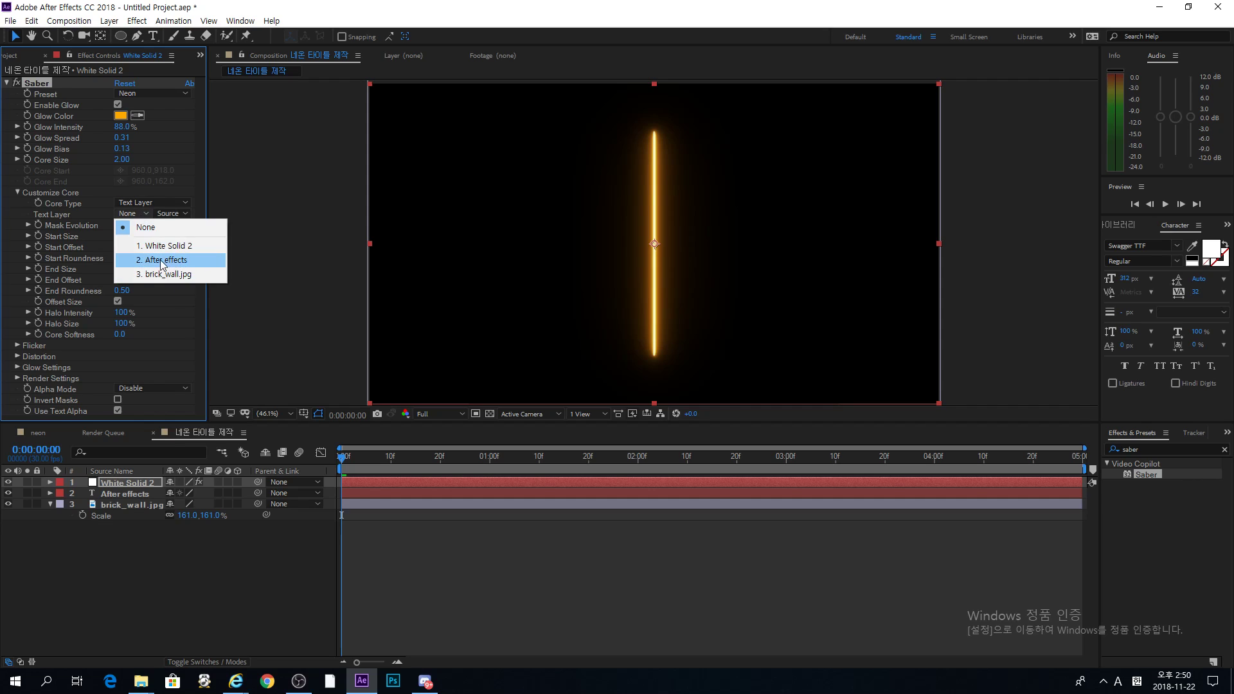
left_click(179, 260)
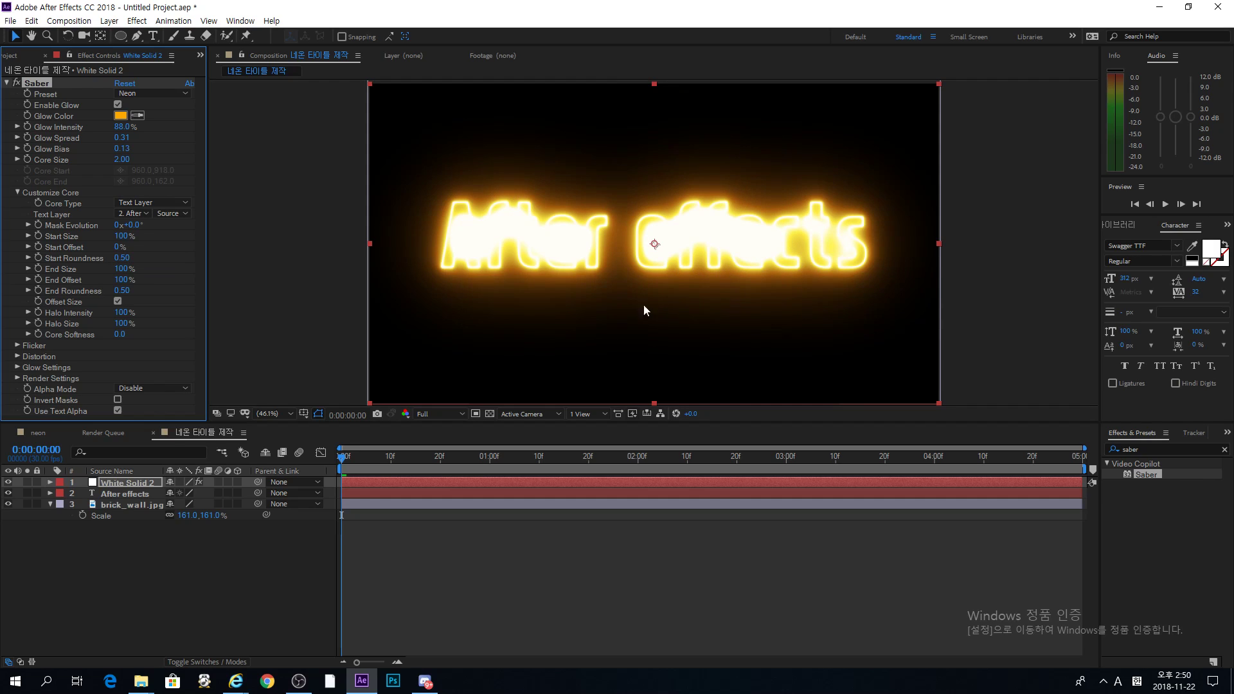
- Try glow intensities of 55% and 40% on the neon text and settle on 50%
left_click(122, 159)
type("103")
key("Return")
left_click_drag(128, 124, 102, 127)
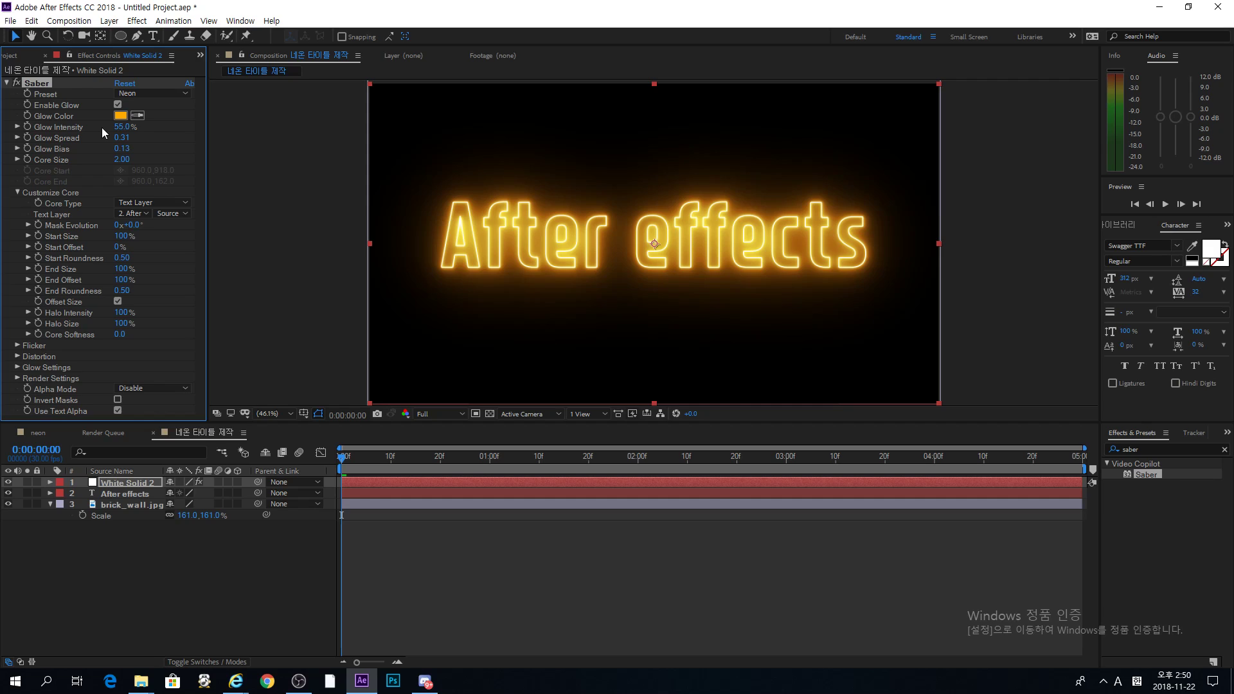
left_click(122, 127)
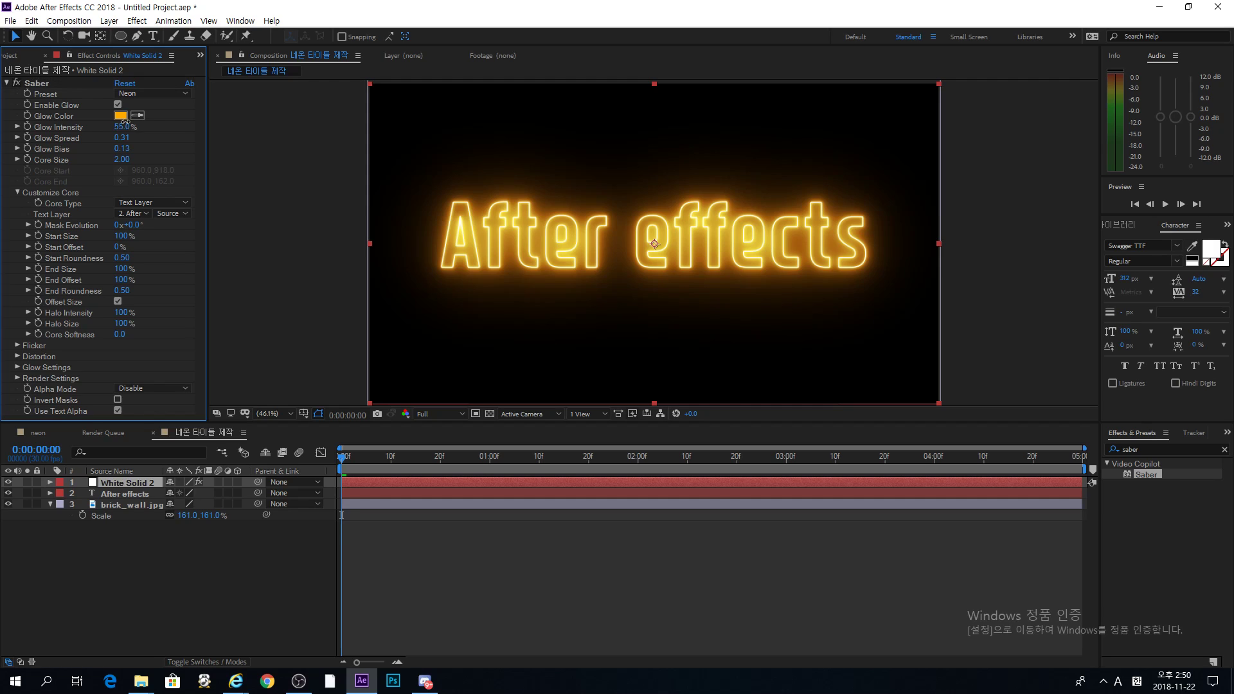
type("40")
key("Return")
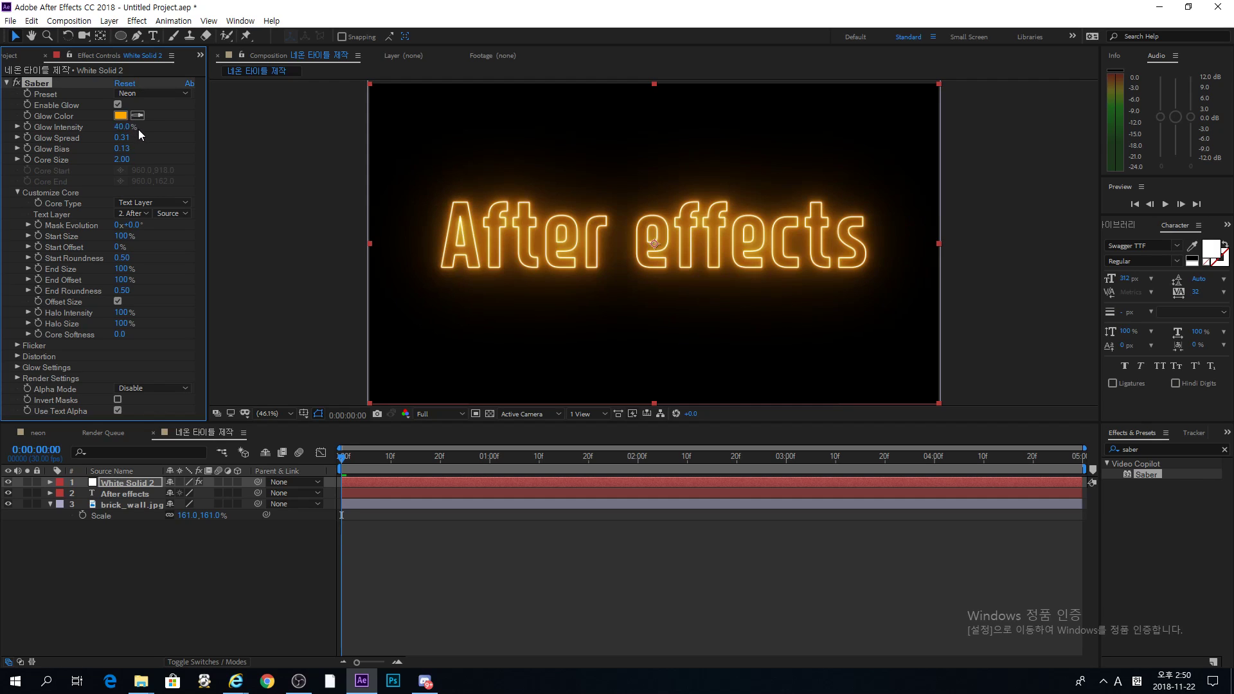
mouse_move(124, 125)
left_mouse_down()
mouse_move(139, 125)
mouse_move(122, 131)
left_mouse_up()
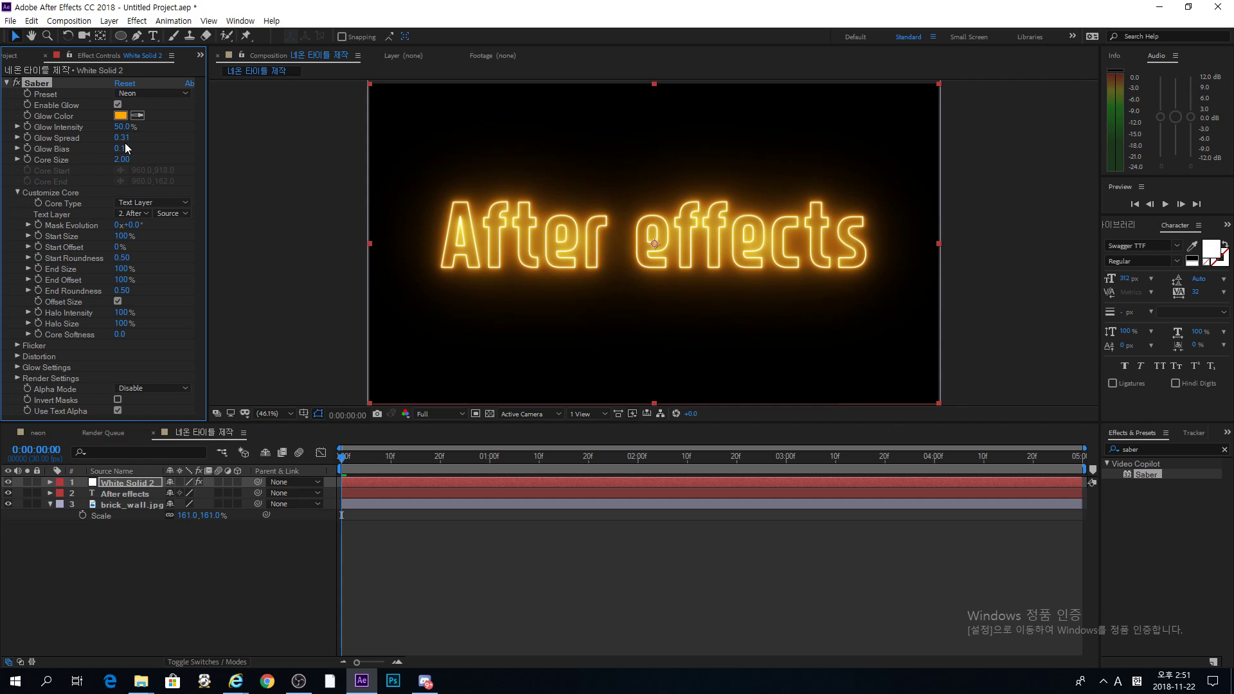
- Try a wider glow spread up to about 1.21 and set it to 0.39
left_click_drag(124, 142, 142, 137)
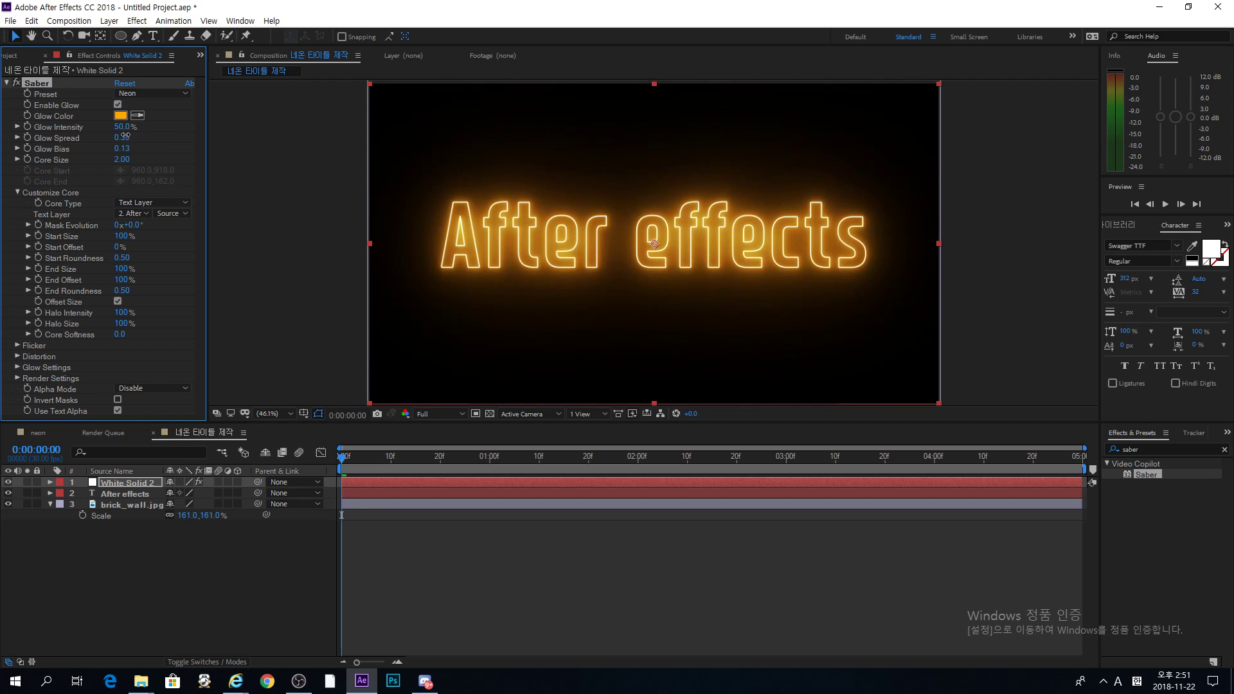
left_click_drag(139, 135, 183, 136)
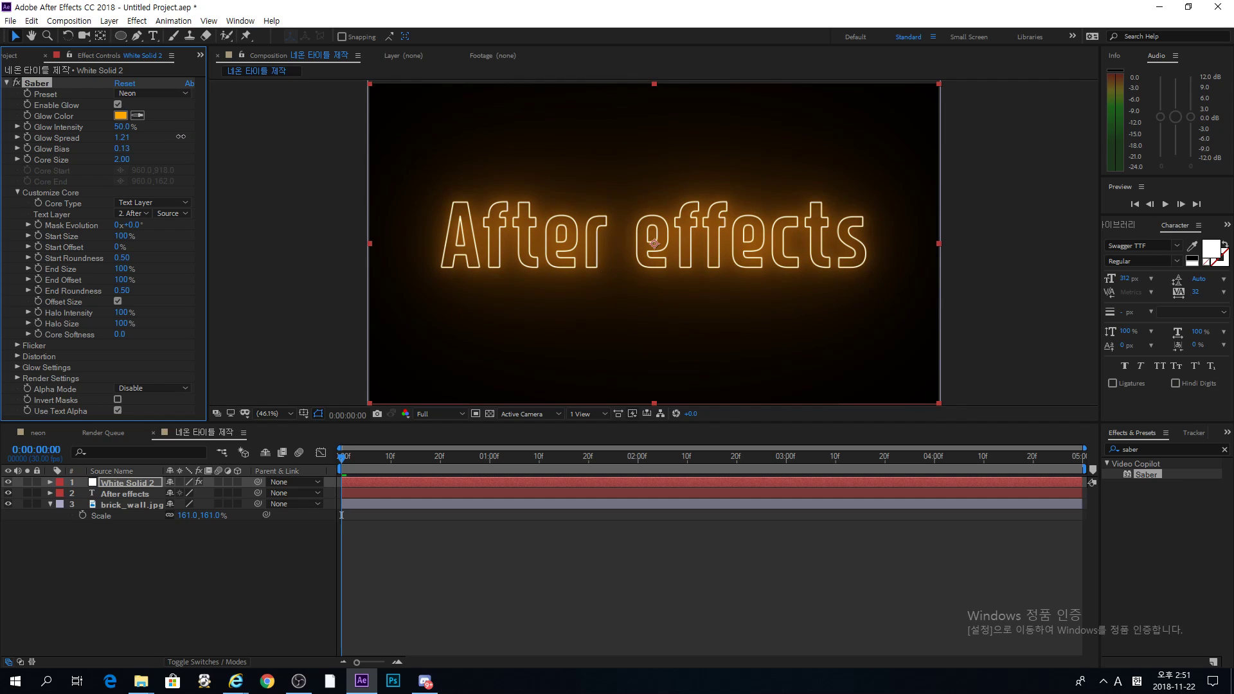
left_click_drag(181, 136, 128, 137)
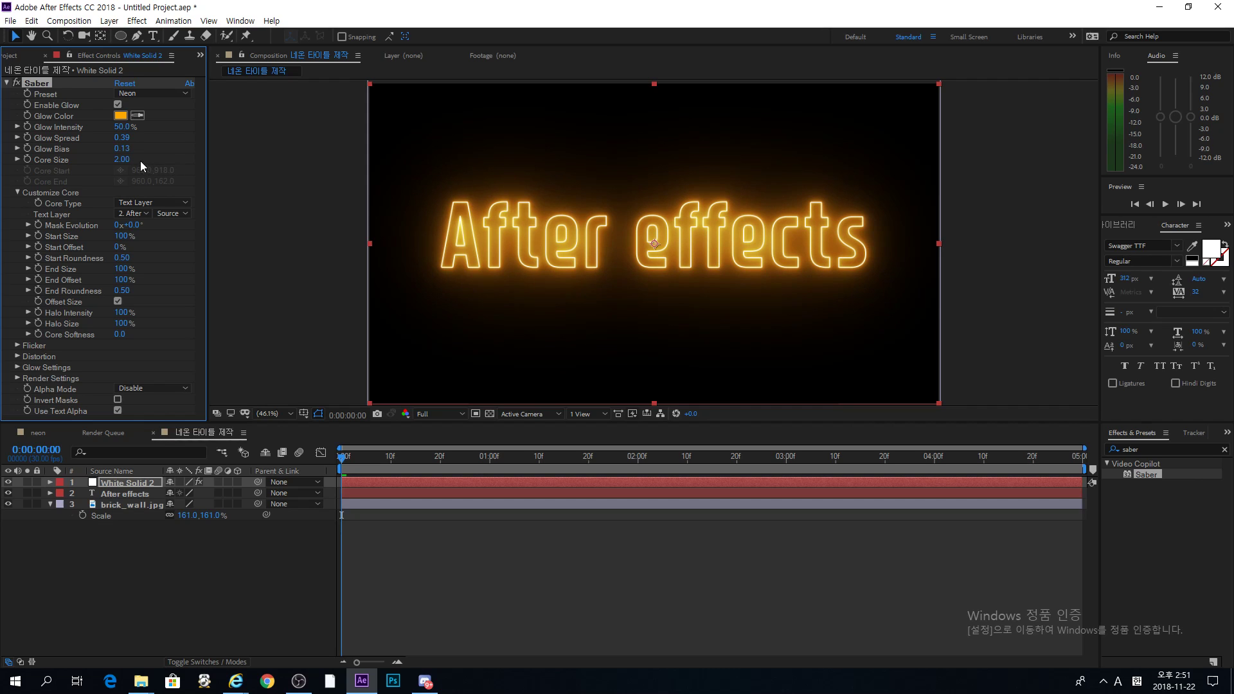
- Try a glow bias of 0.47 and a core size of 6.30, undoing each change
left_click_drag(122, 149, 143, 150)
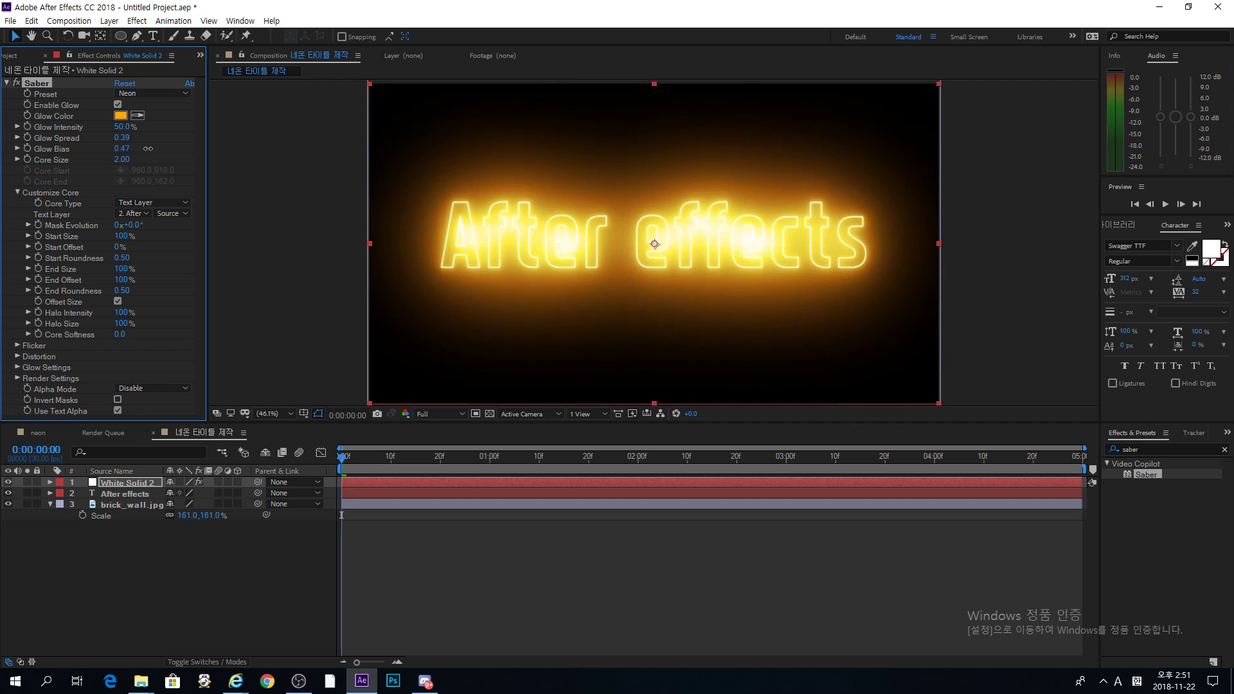
key("ctrl+z")
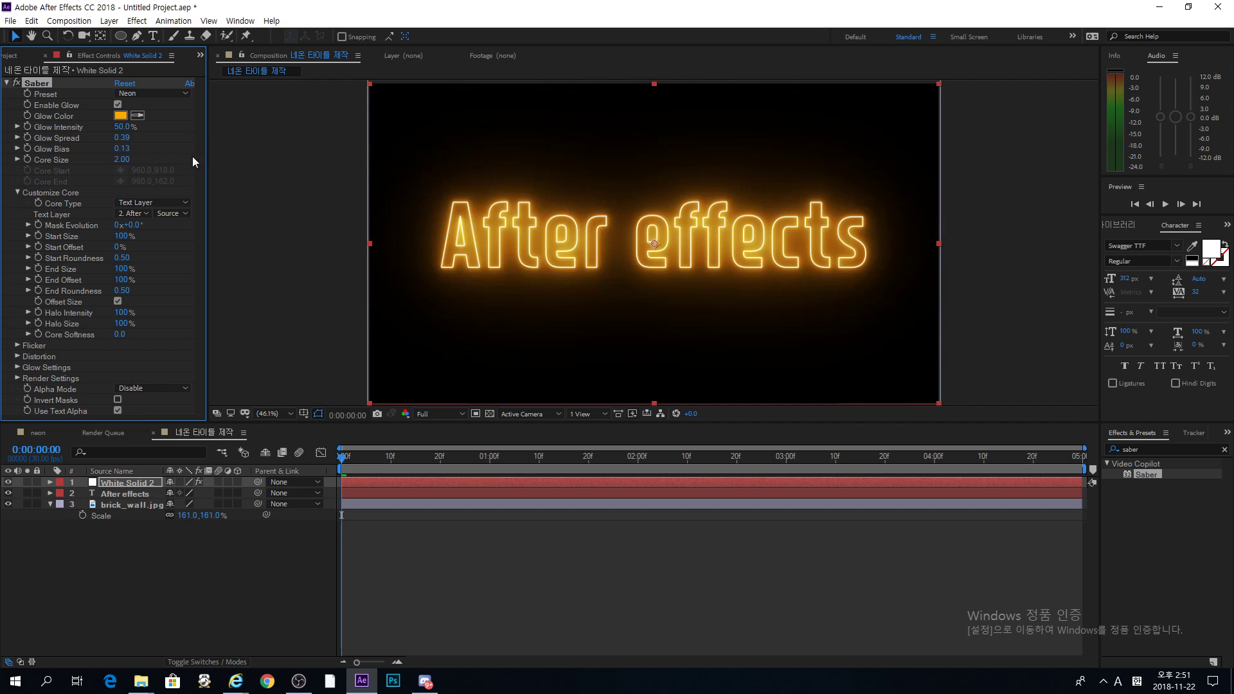
left_click_drag(125, 160, 151, 157)
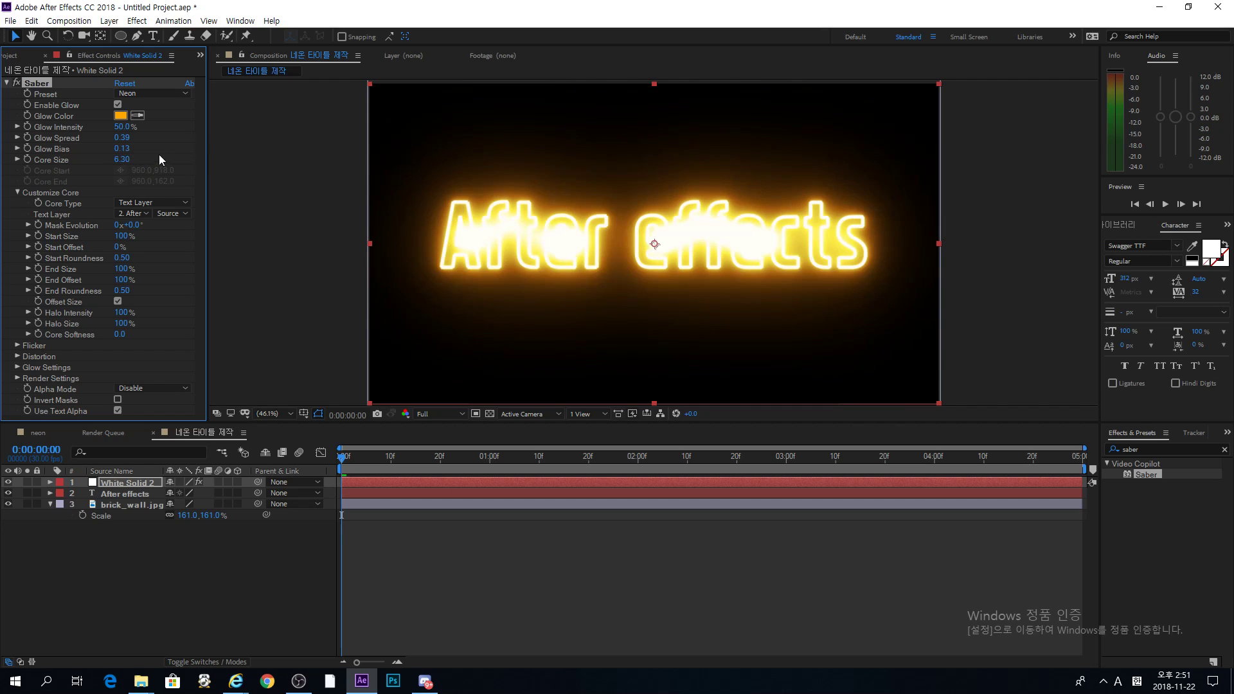
key("ctrl+z")
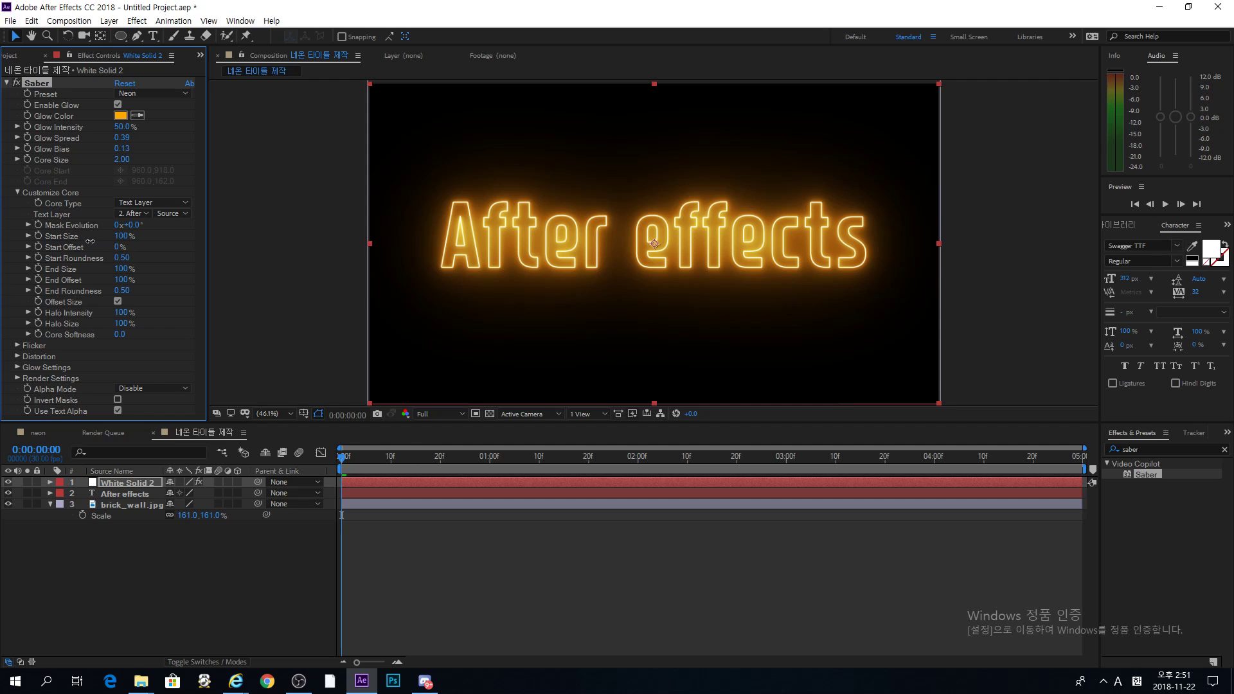
- Set the Saber core's start offset to 2% and its mask evolution to 63° to open small gaps in the letter outlines
mouse_move(117, 247)
left_mouse_down()
mouse_move(157, 244)
mouse_move(106, 248)
left_mouse_up()
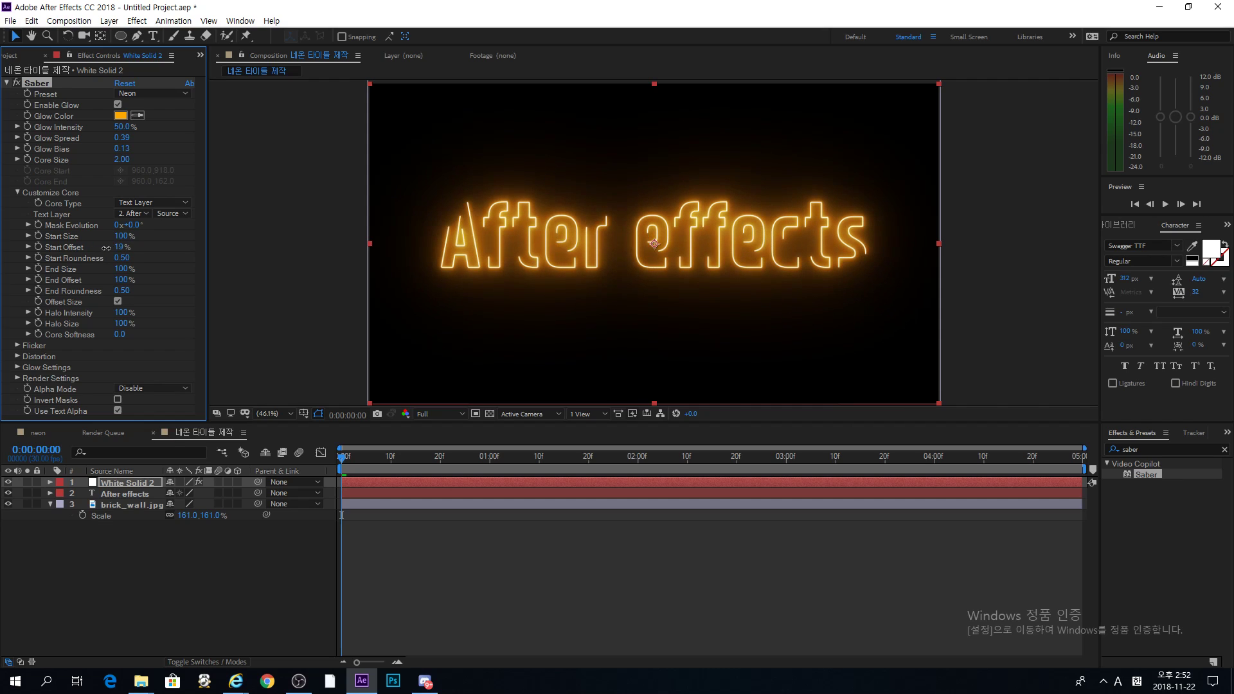
left_click(117, 247)
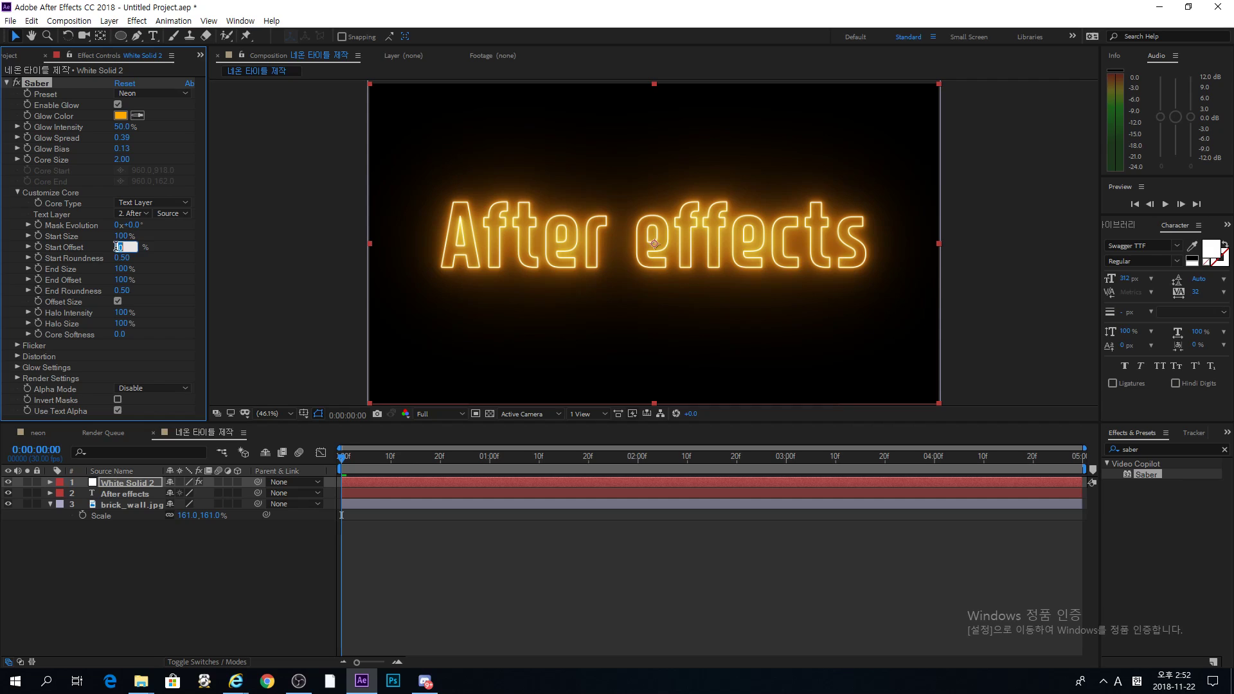
type("2")
key("Return")
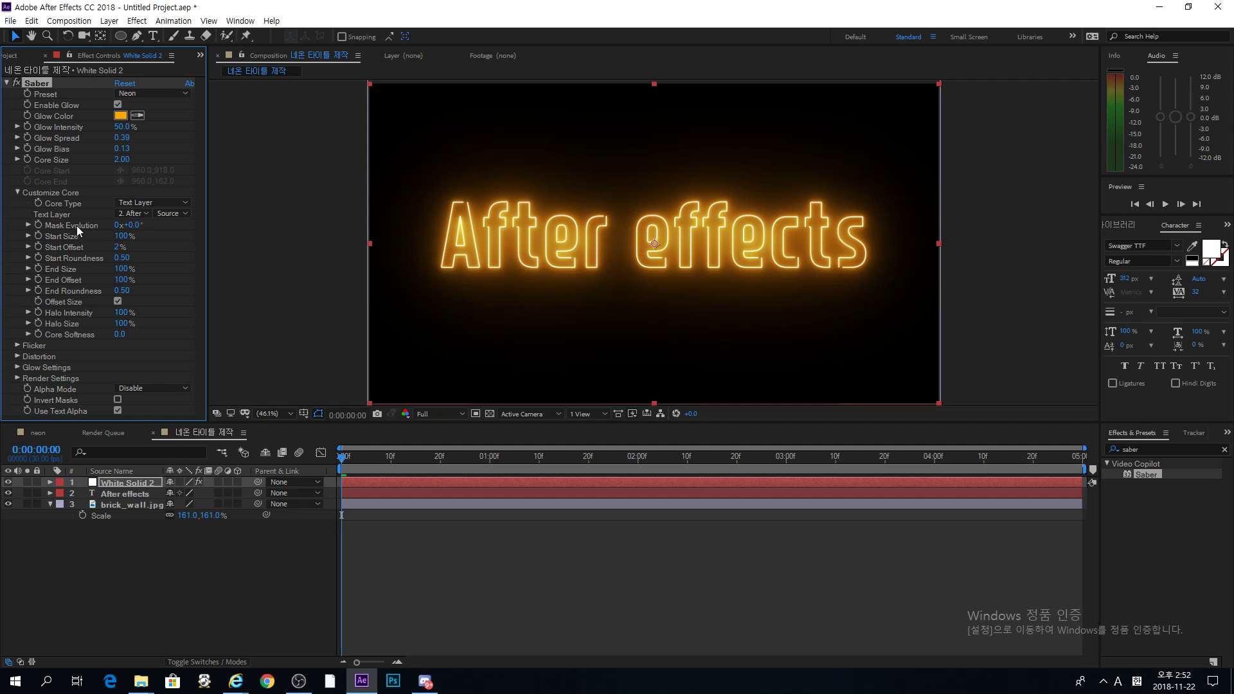
left_click_drag(114, 226, 180, 229)
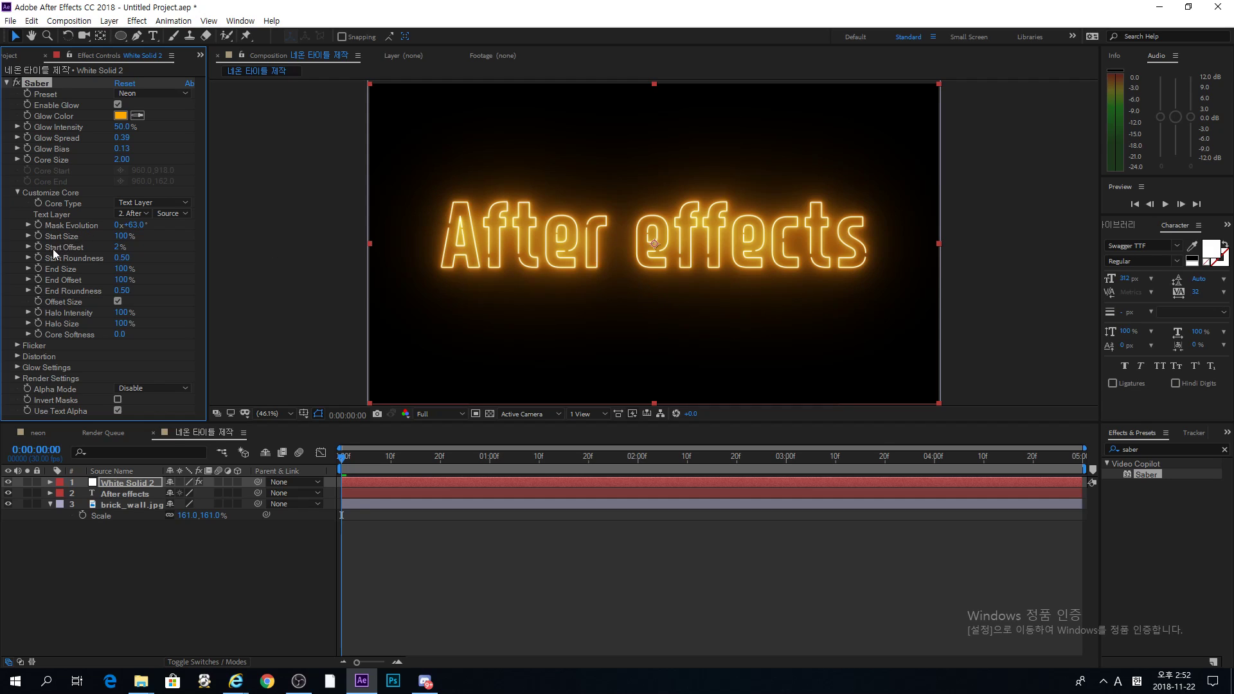
- Try the Screen and Multiply blending modes on the White Solid 2 layer, then return it to Normal
left_click(15, 191)
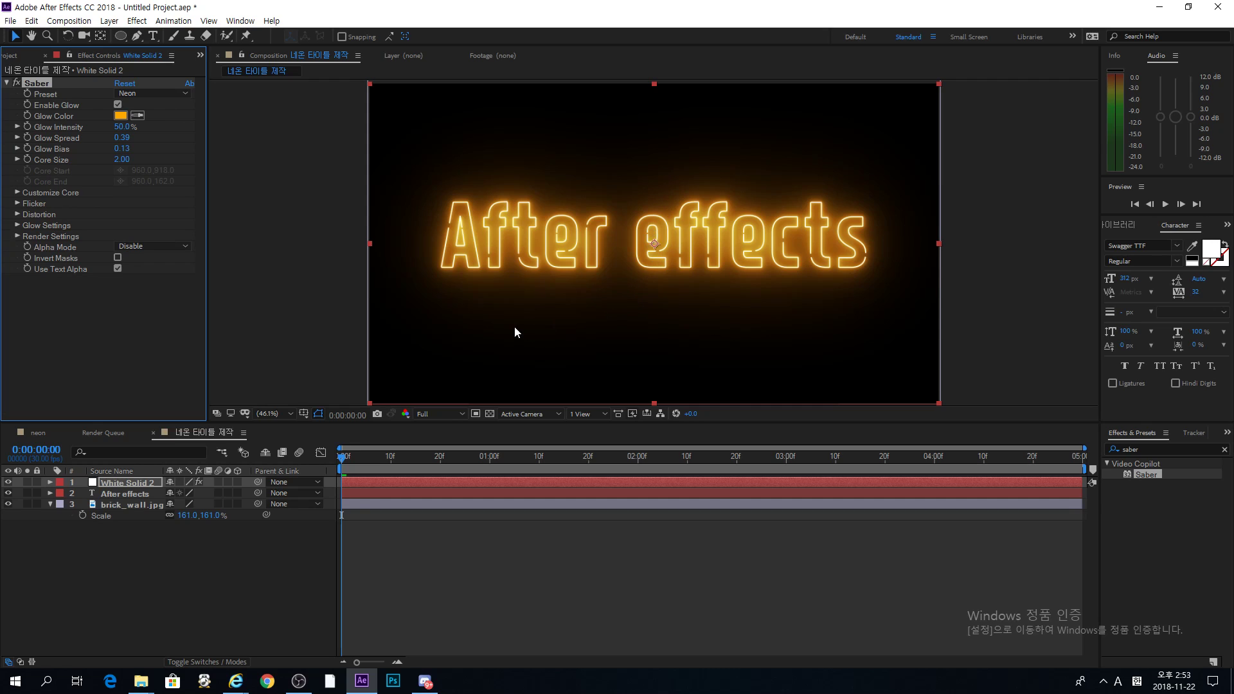
left_click(210, 663)
left_click(184, 480)
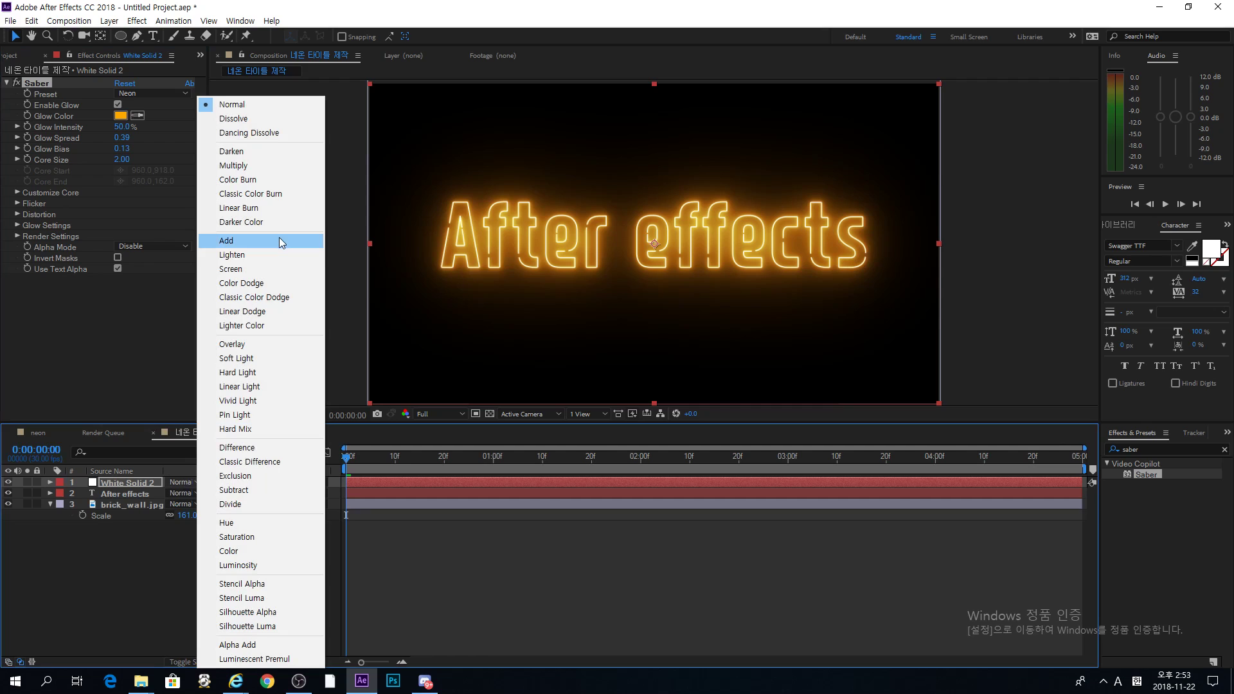
left_click(277, 270)
left_click(183, 482)
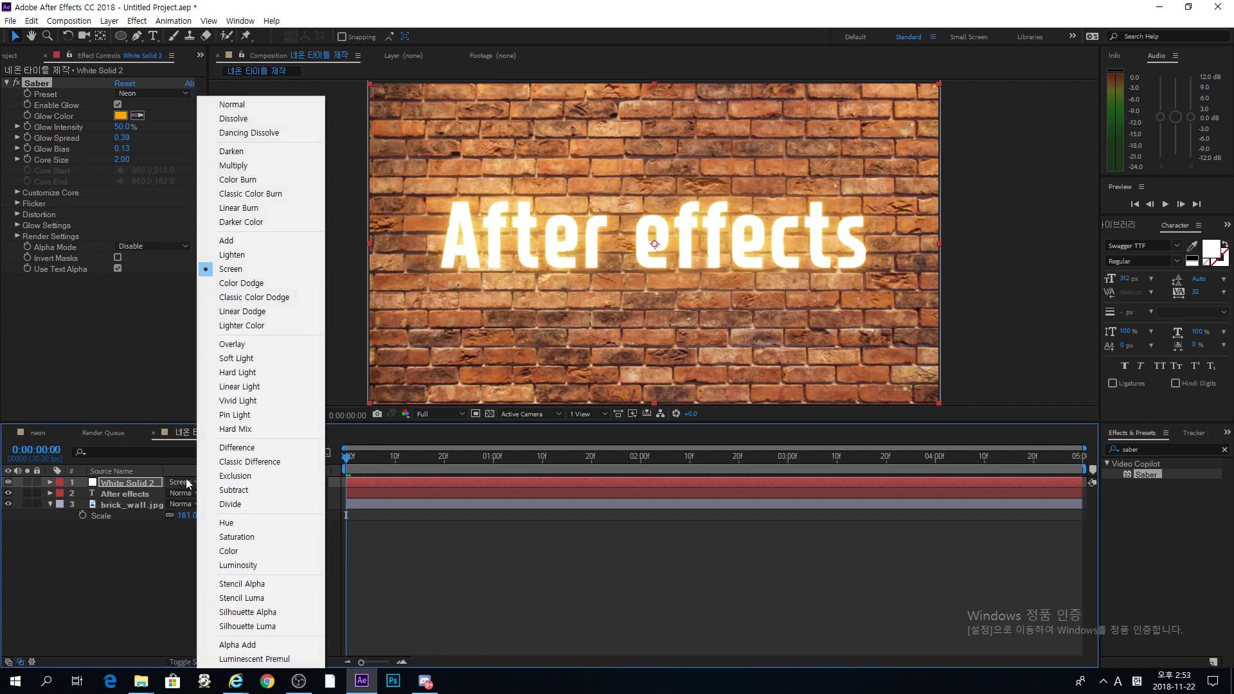
left_click(256, 168)
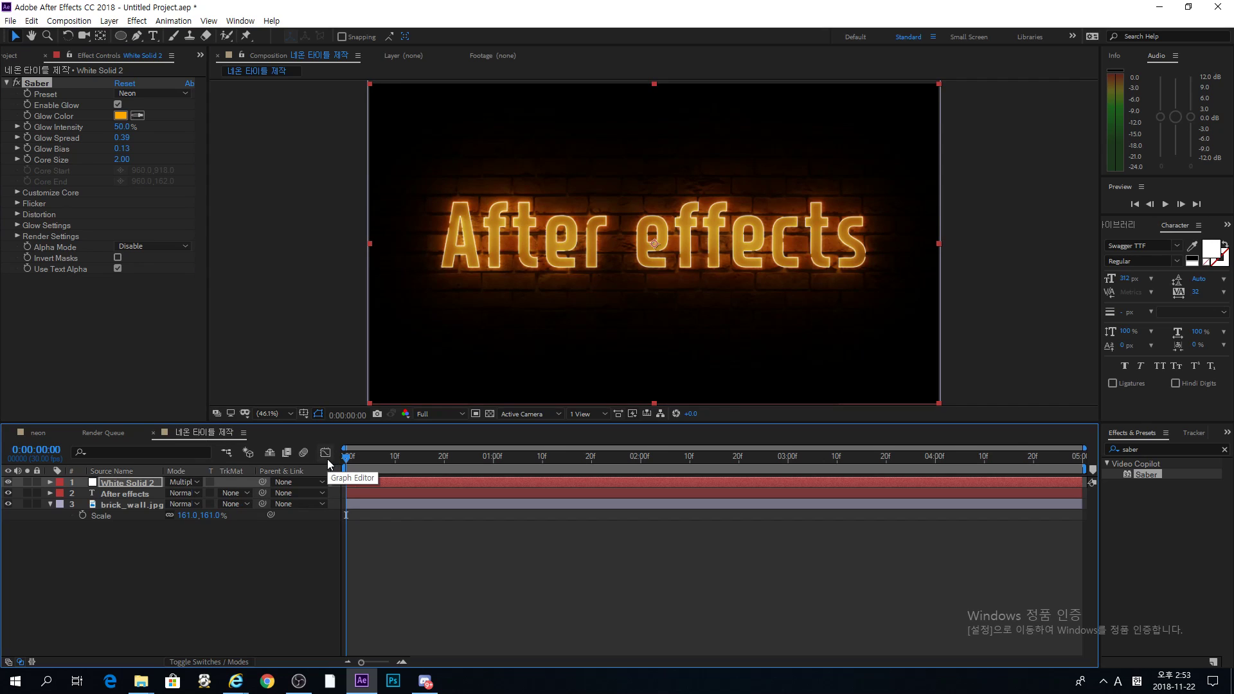
left_click(180, 482)
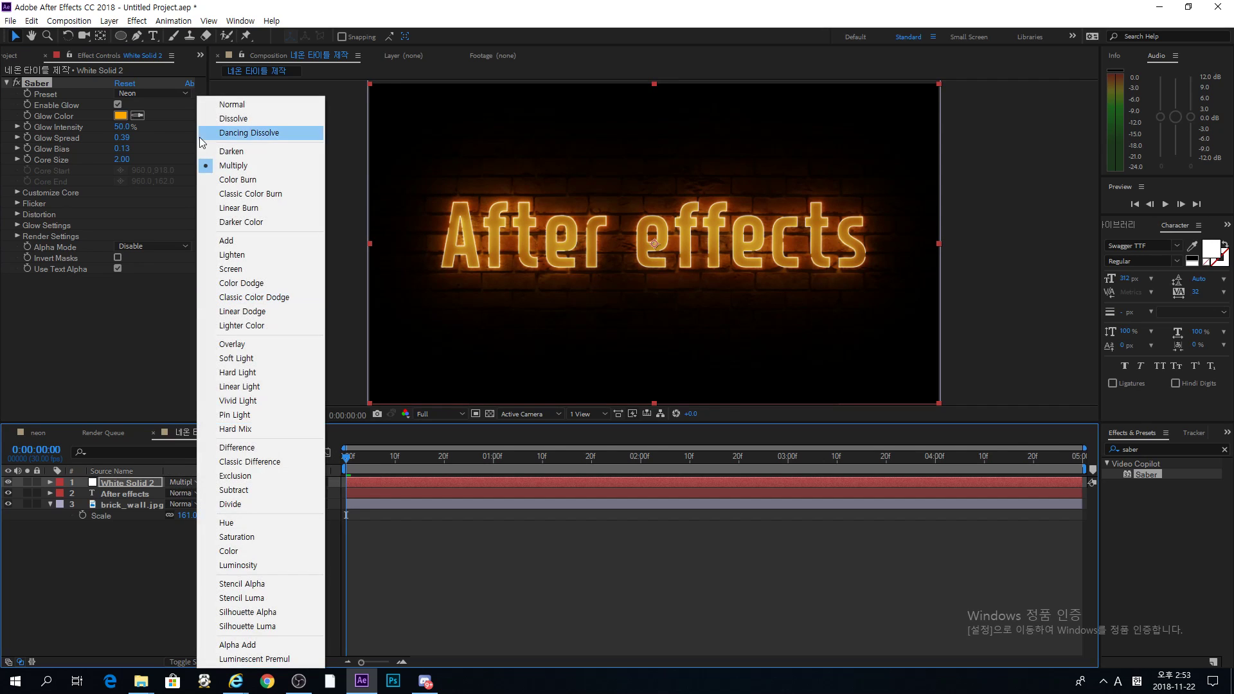
left_click(232, 104)
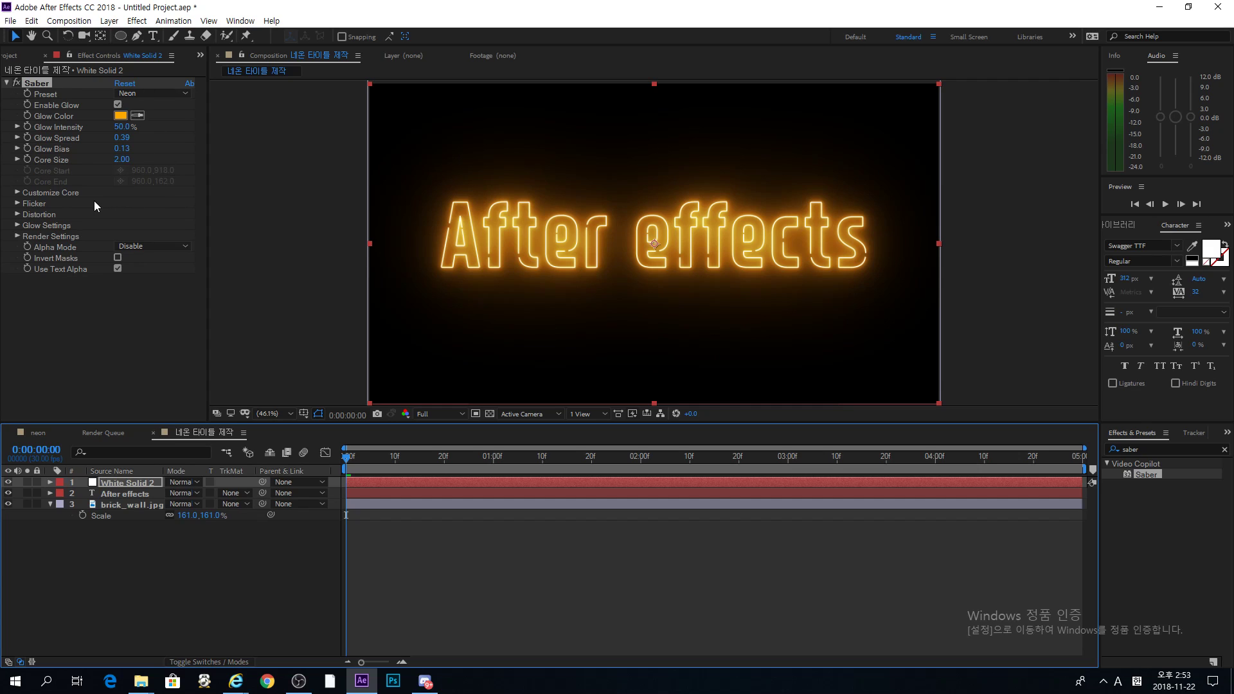
- Set the composite setting in Saber's render settings to Transparent so the brick wall shows behind the neon
left_click(15, 236)
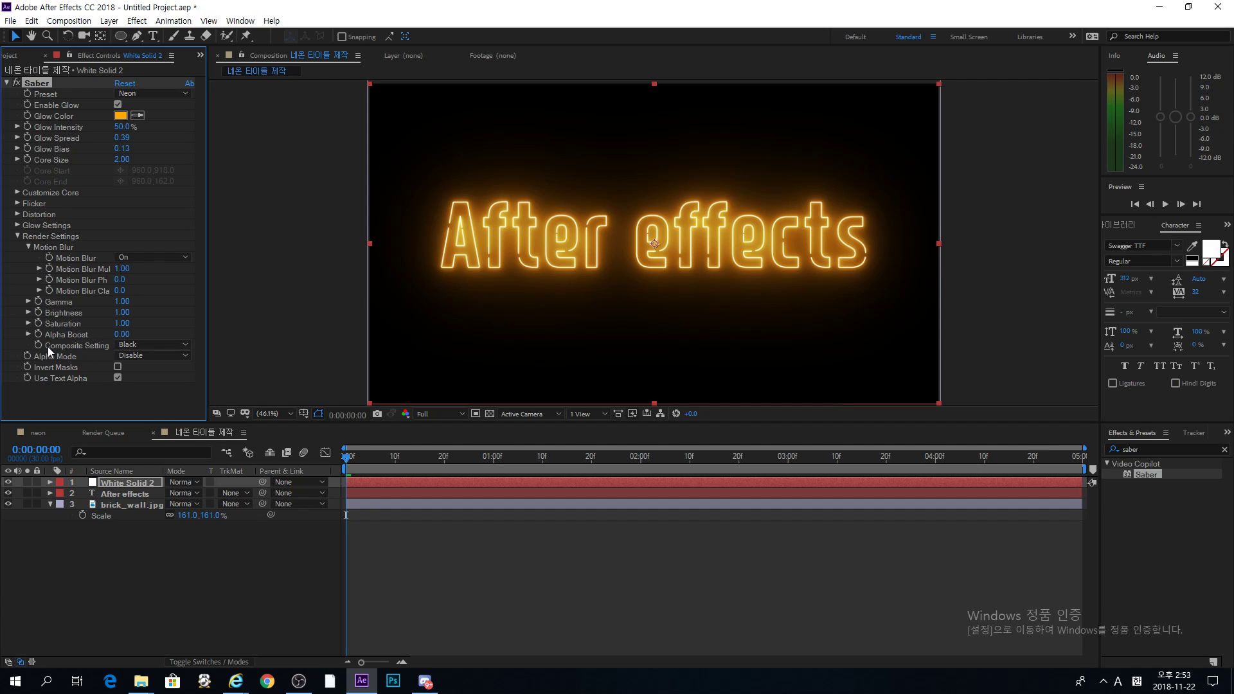
left_click(157, 345)
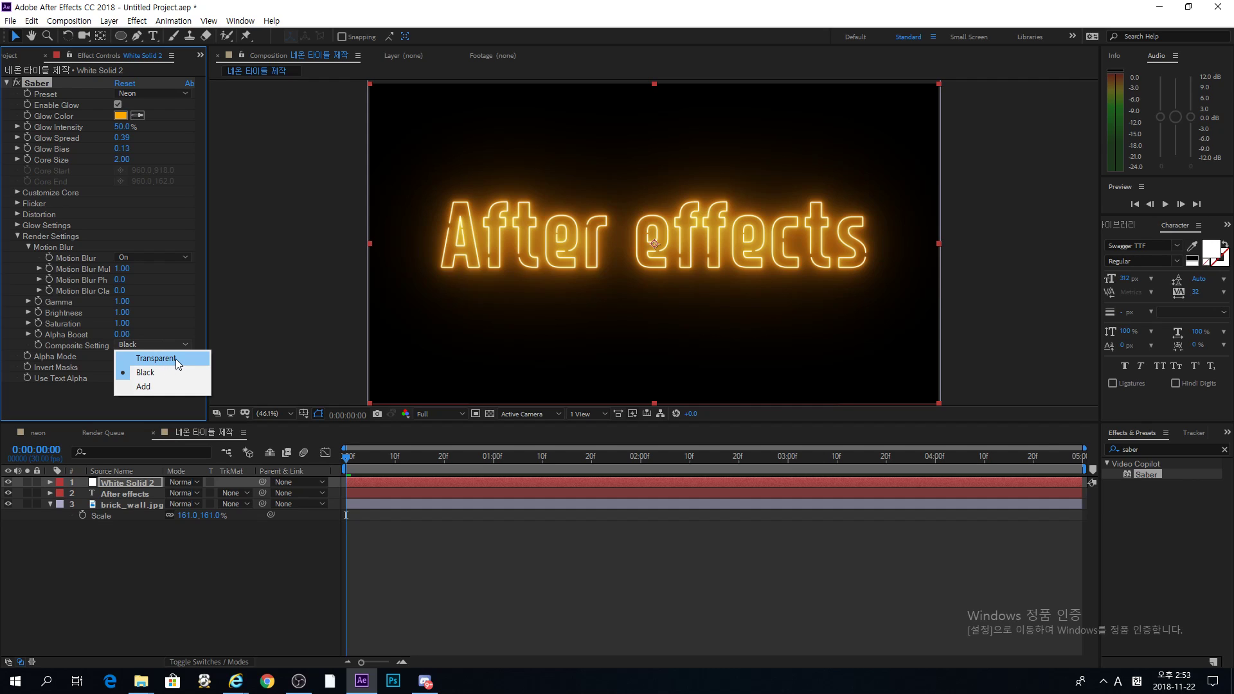
left_click(176, 359)
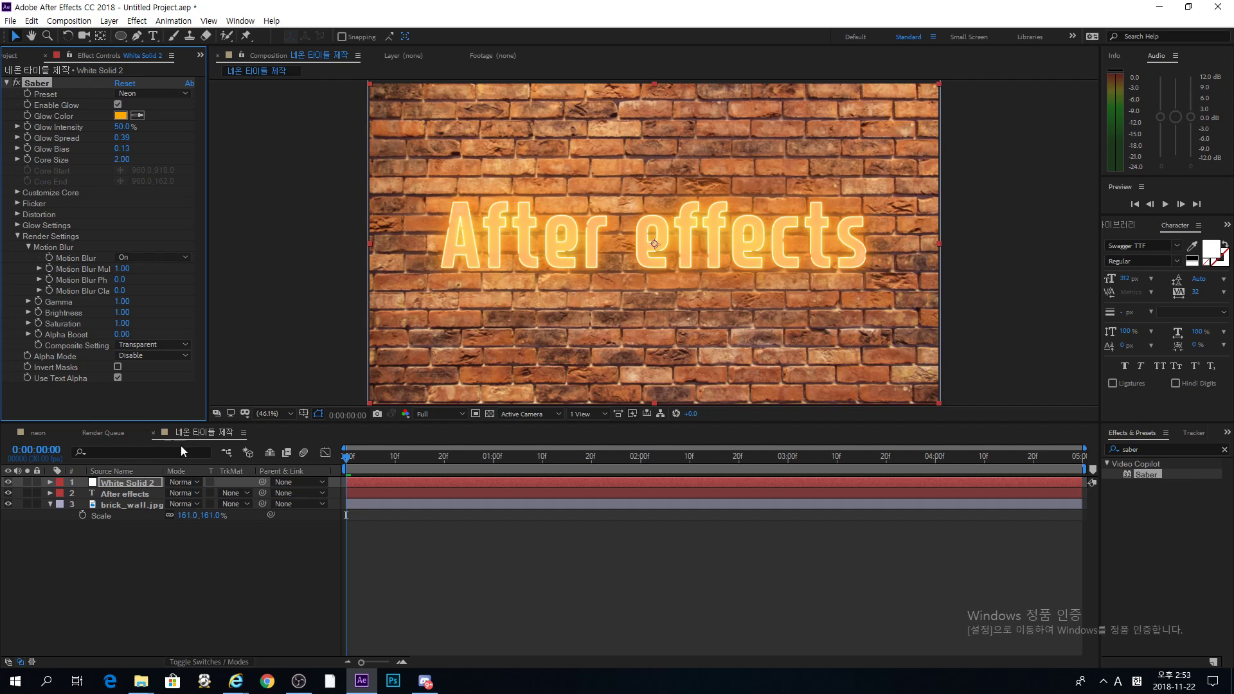
- Hide the original After effects text layer, leaving only the neon outline over the brick wall
left_click(125, 493)
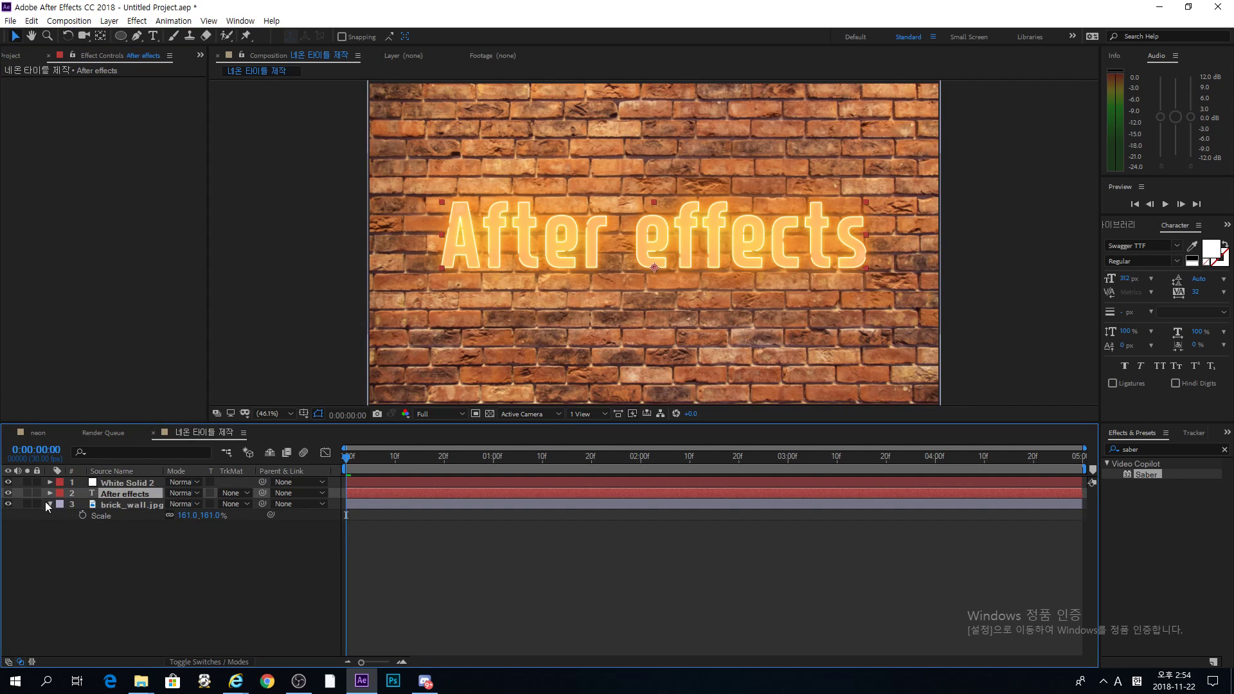
left_click(8, 493)
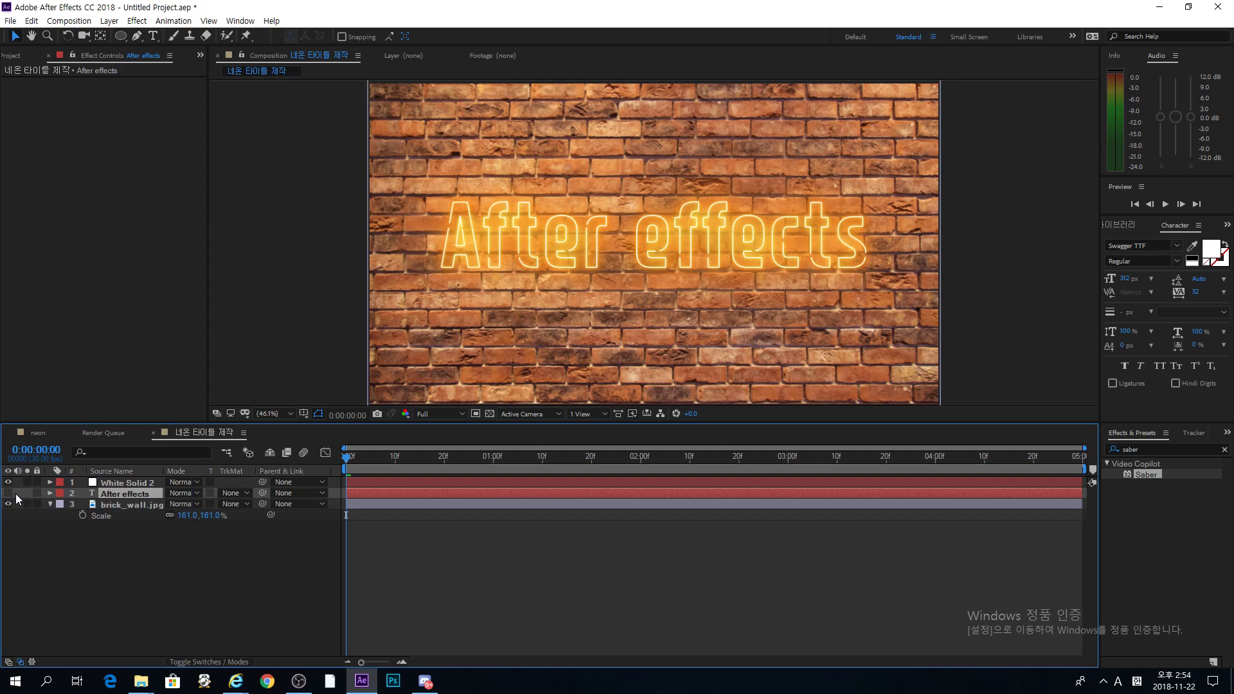
left_click(498, 553)
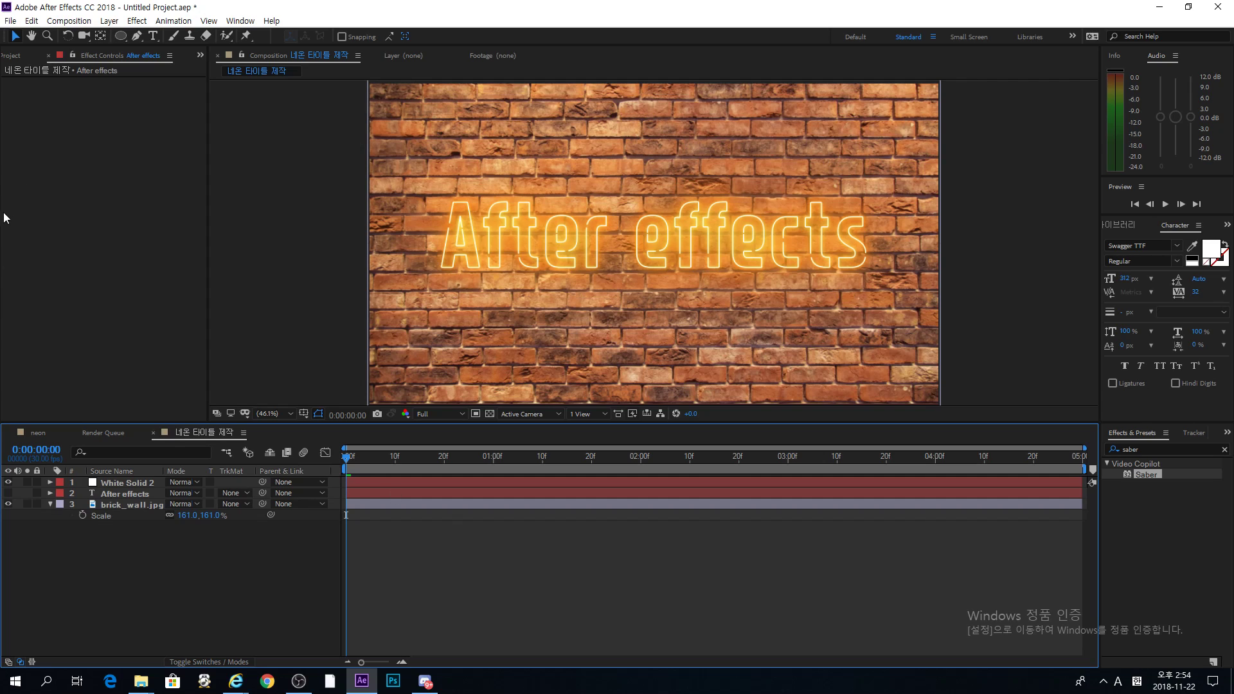
- Duplicate the White Solid 2 neon layer and hide the upper copy
left_click(19, 56)
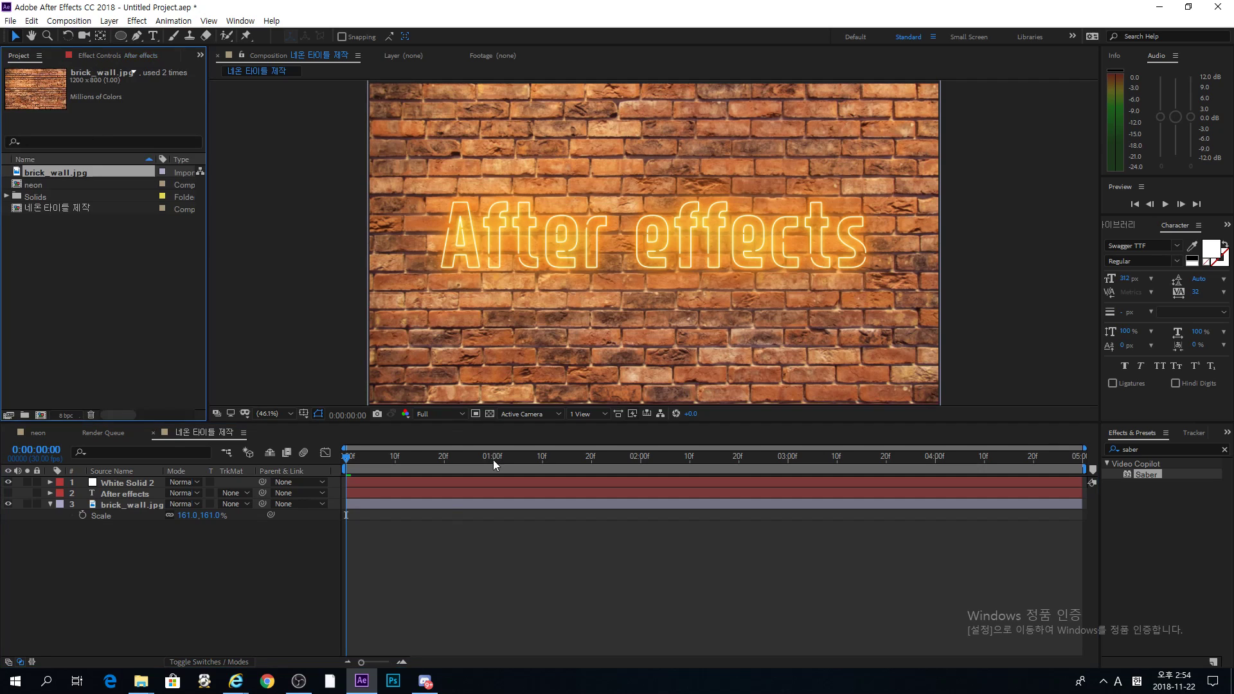
left_click(489, 483)
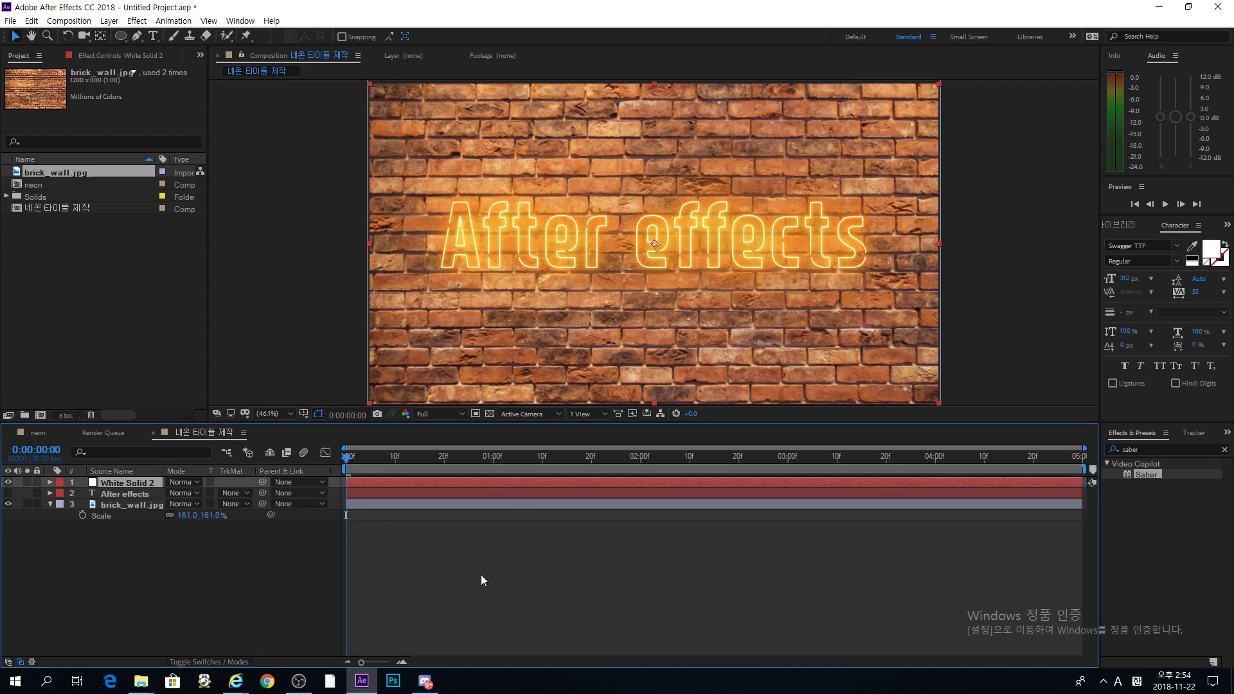
key("ctrl+d")
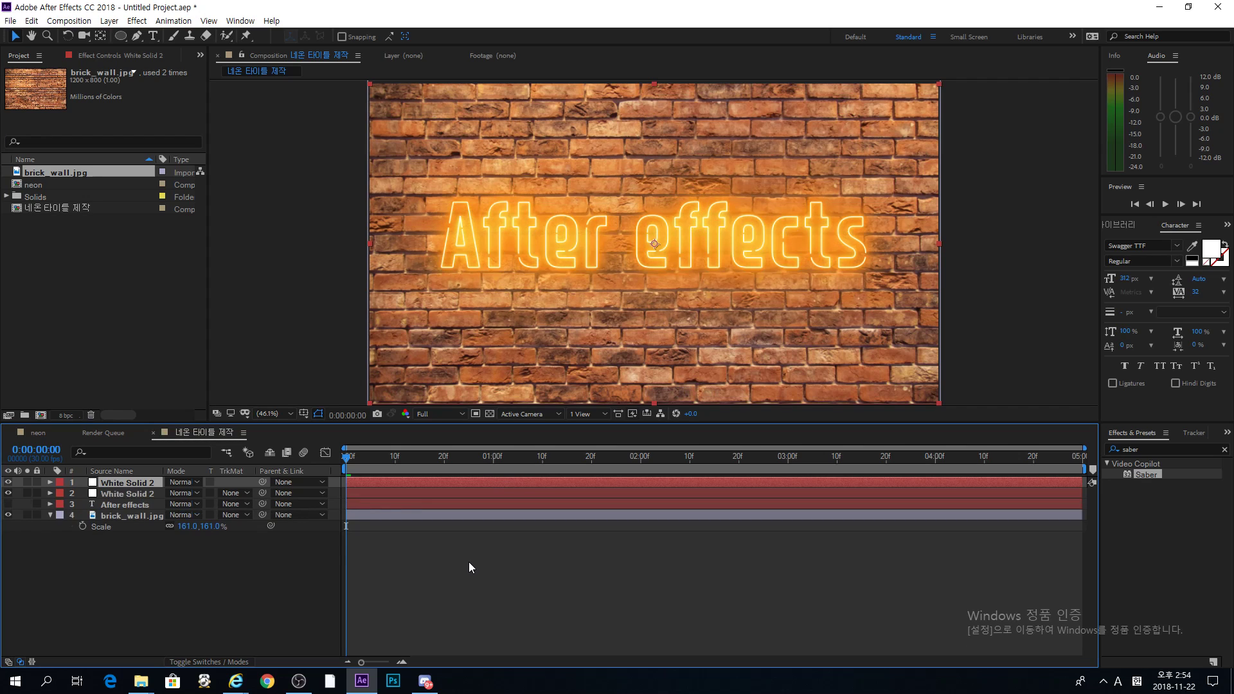
left_click(8, 493)
left_click(8, 482)
left_click(8, 493)
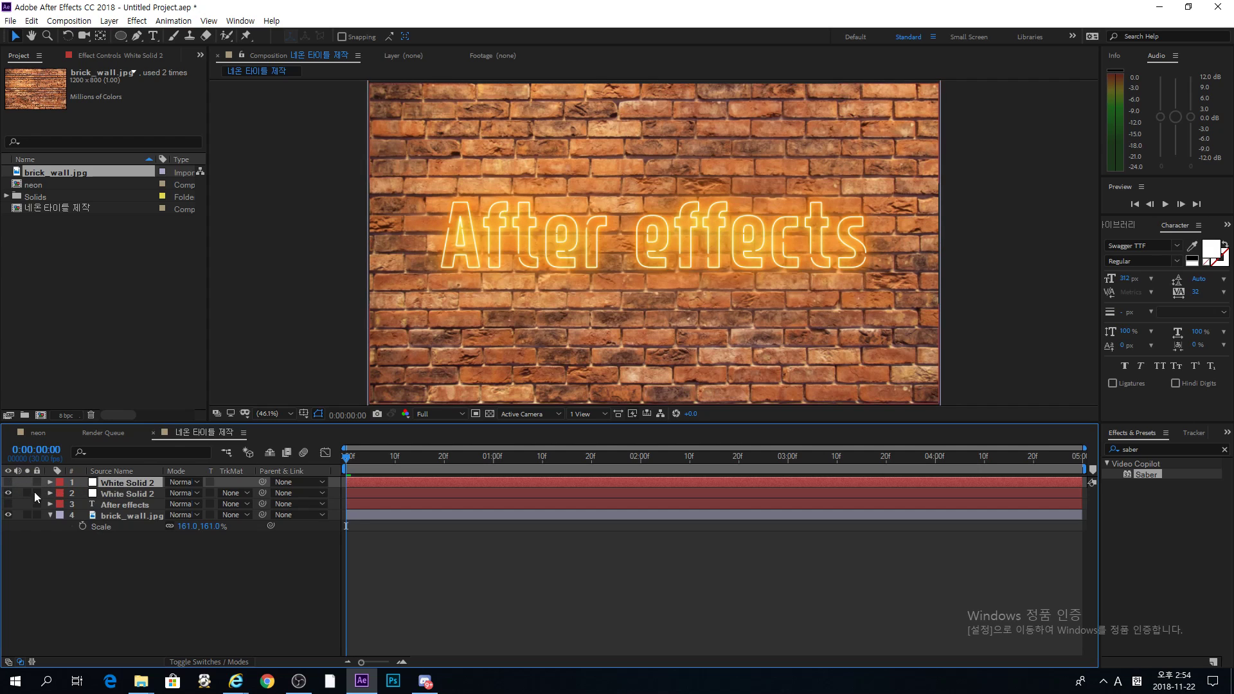
- Set the Saber glow spread of the lower White Solid 2 layer to 0.00
left_click(128, 493)
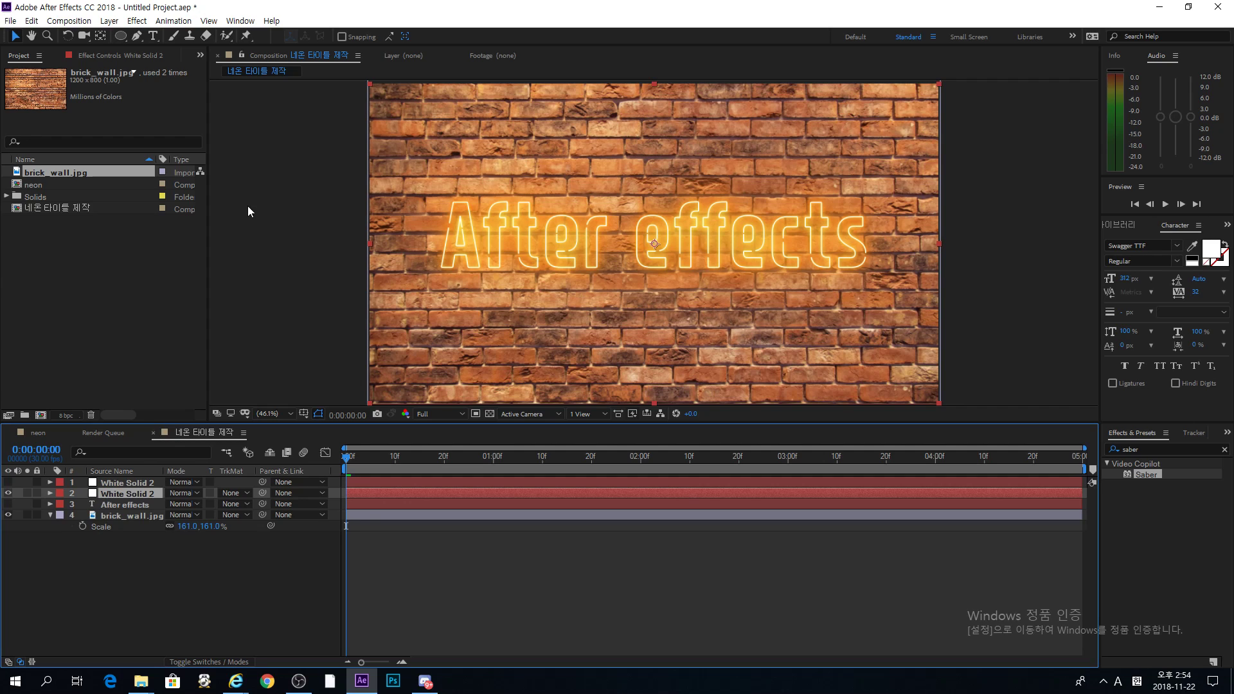
left_click(118, 54)
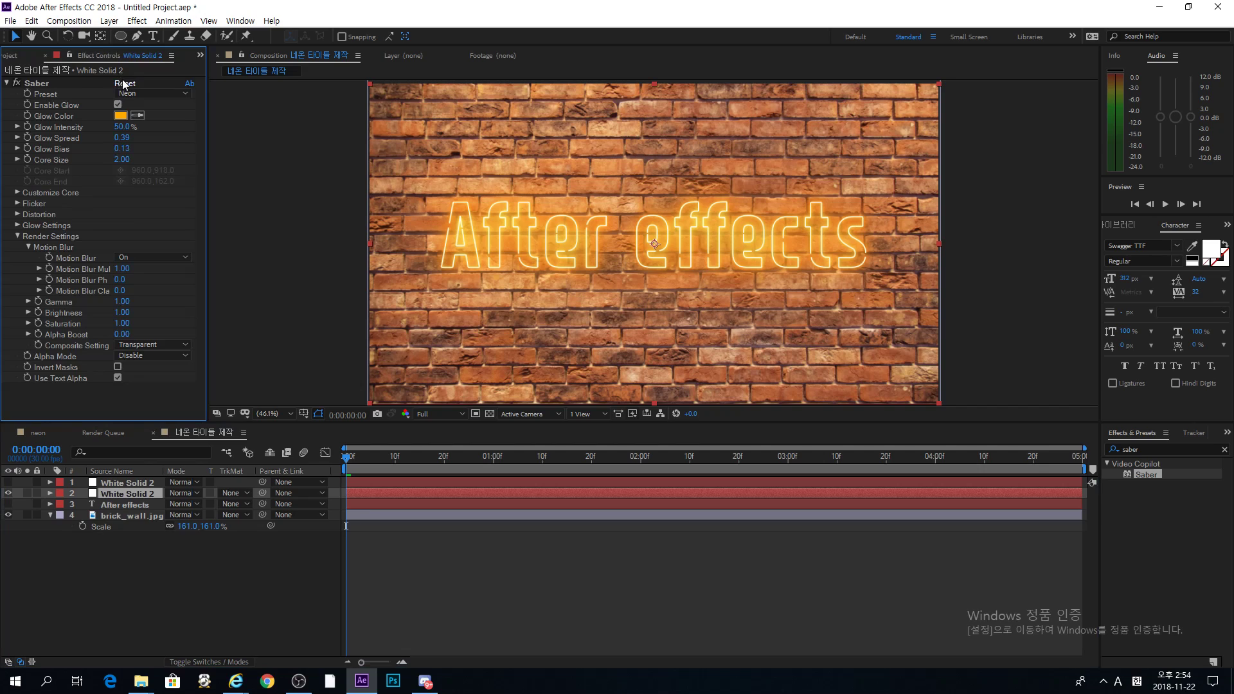
left_click(39, 85)
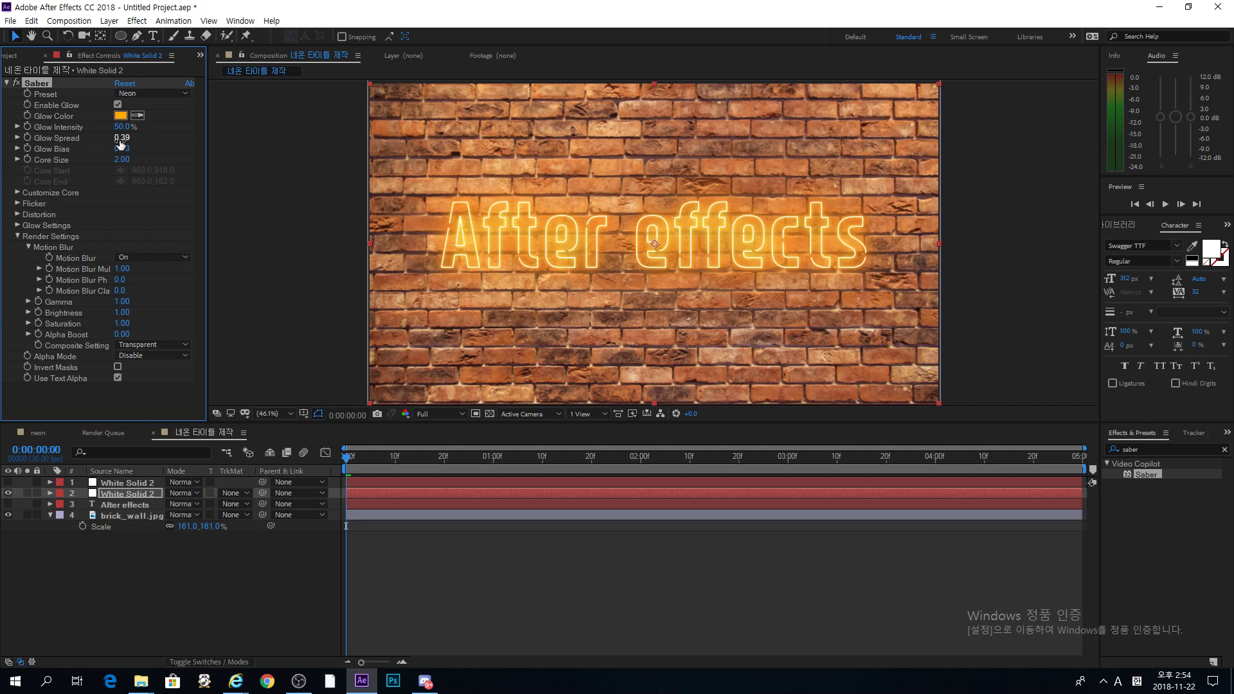
left_click_drag(121, 142, 88, 142)
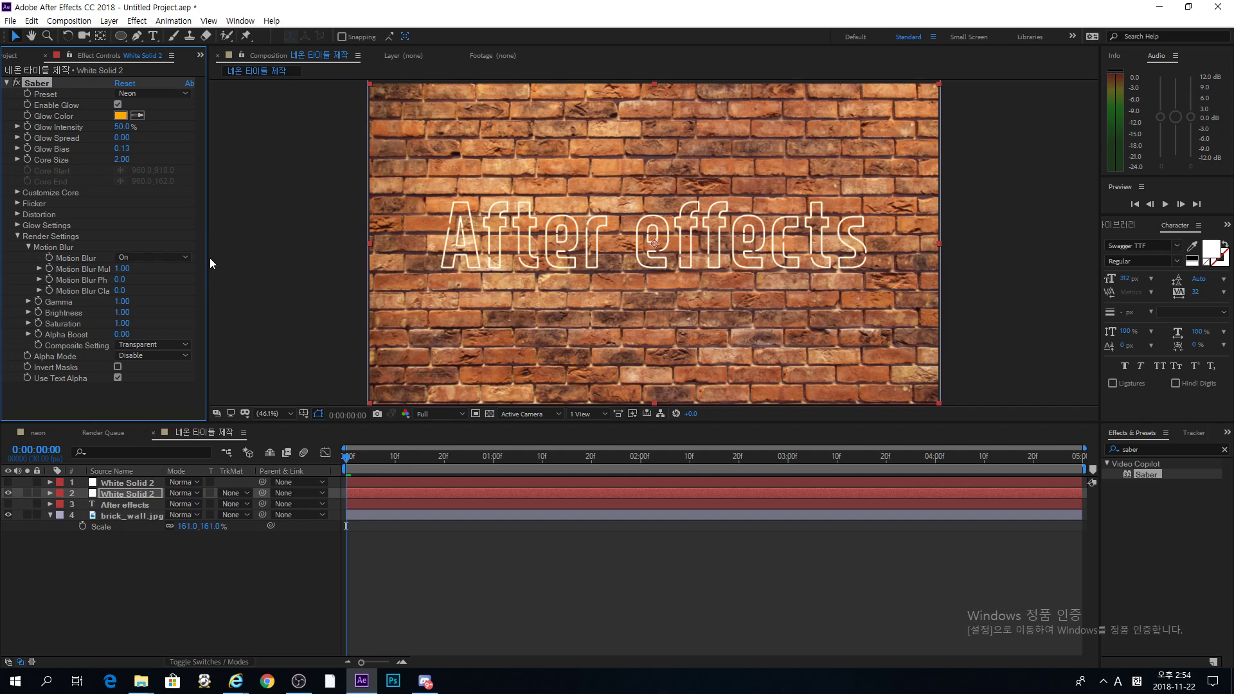
left_click(17, 235)
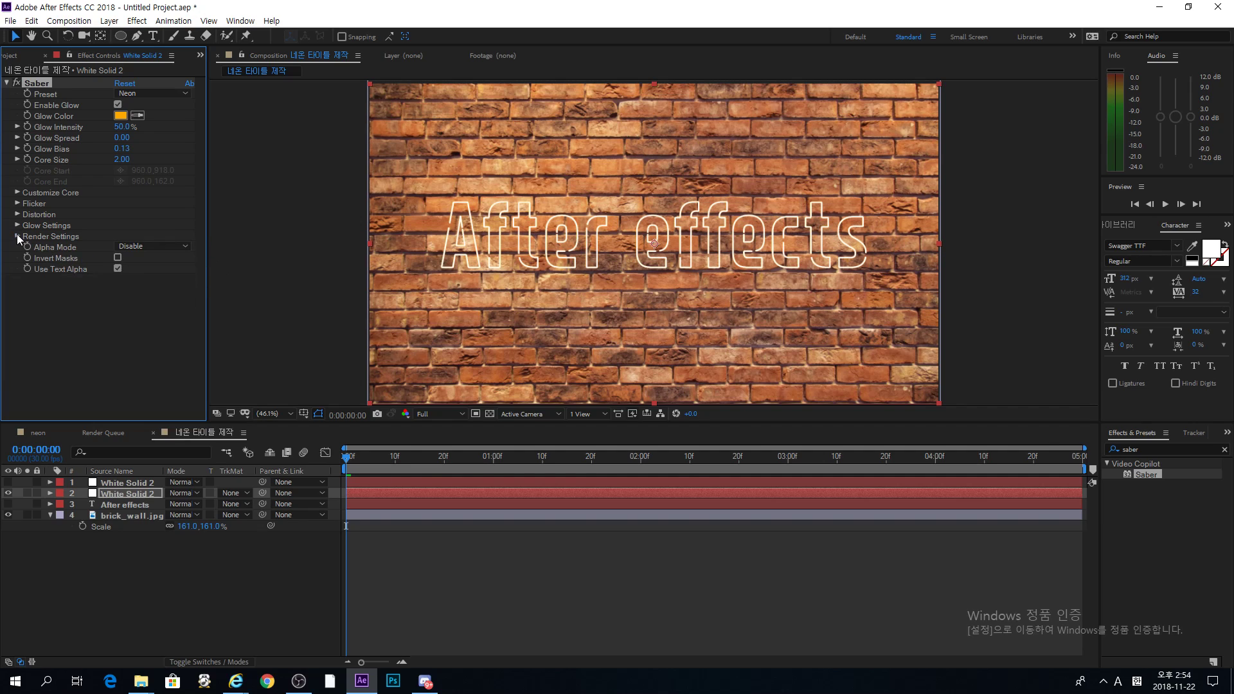
- Search the effects for "shadow" and apply Drop Shadow to the lower White Solid 2 layer
left_click(141, 493)
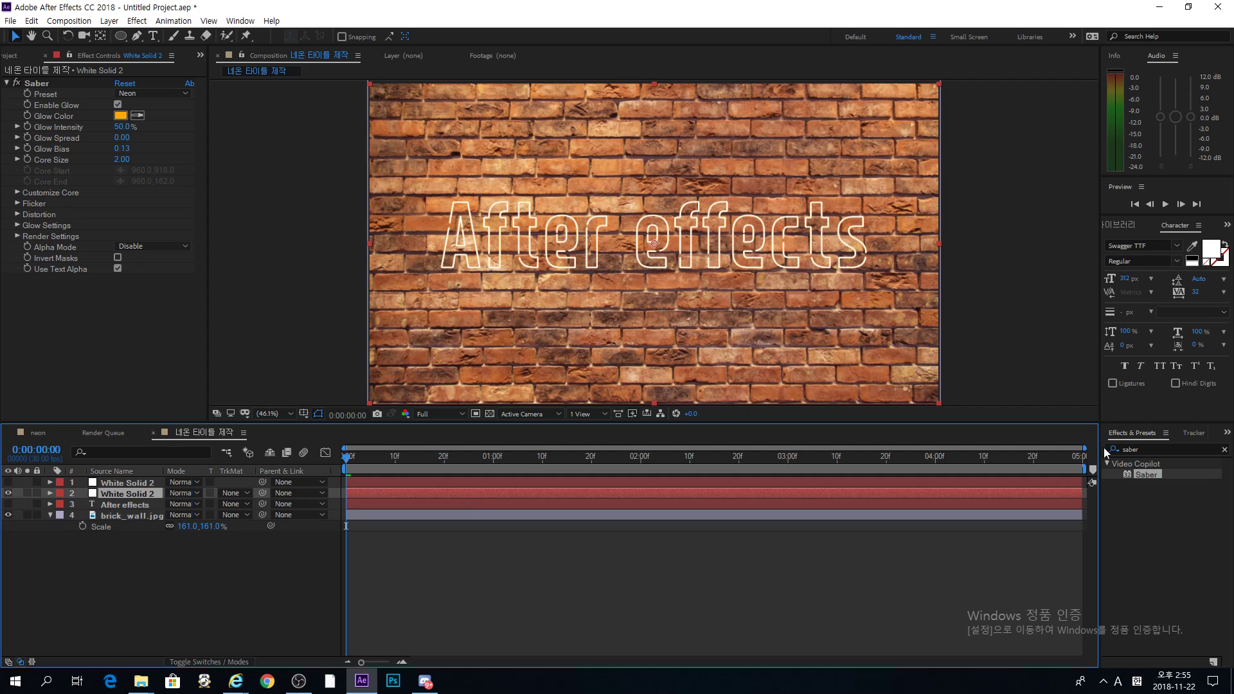
left_click(1123, 450)
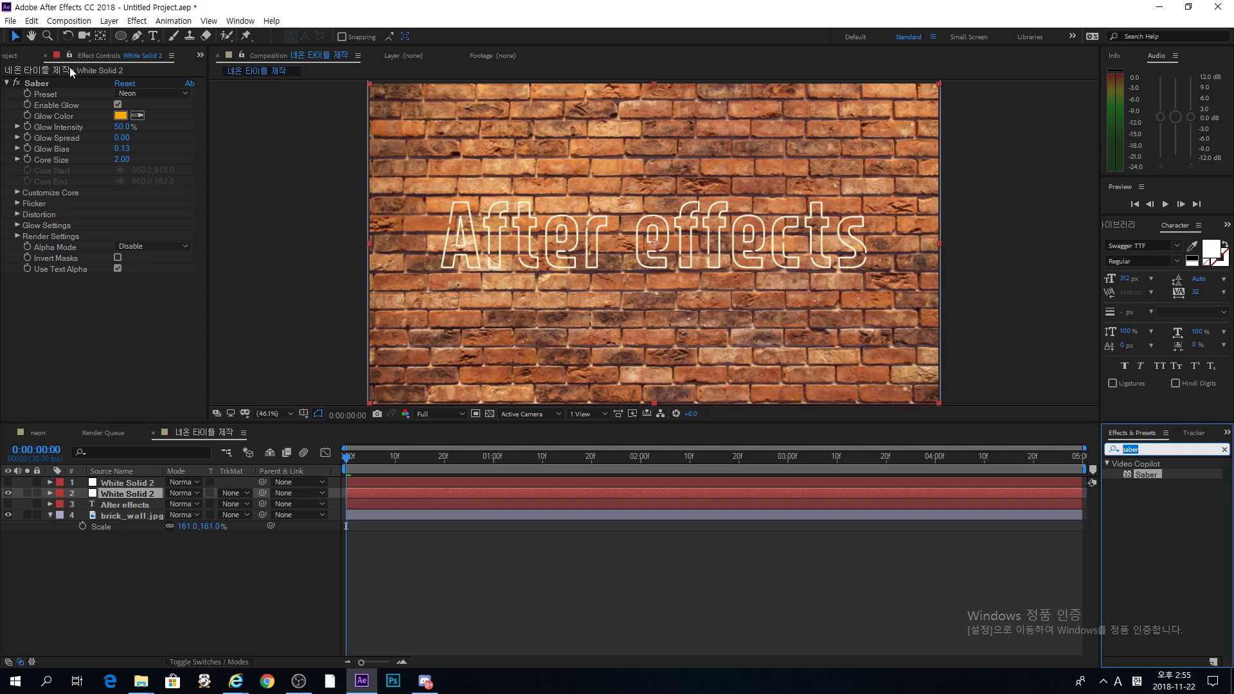
left_click(6, 84)
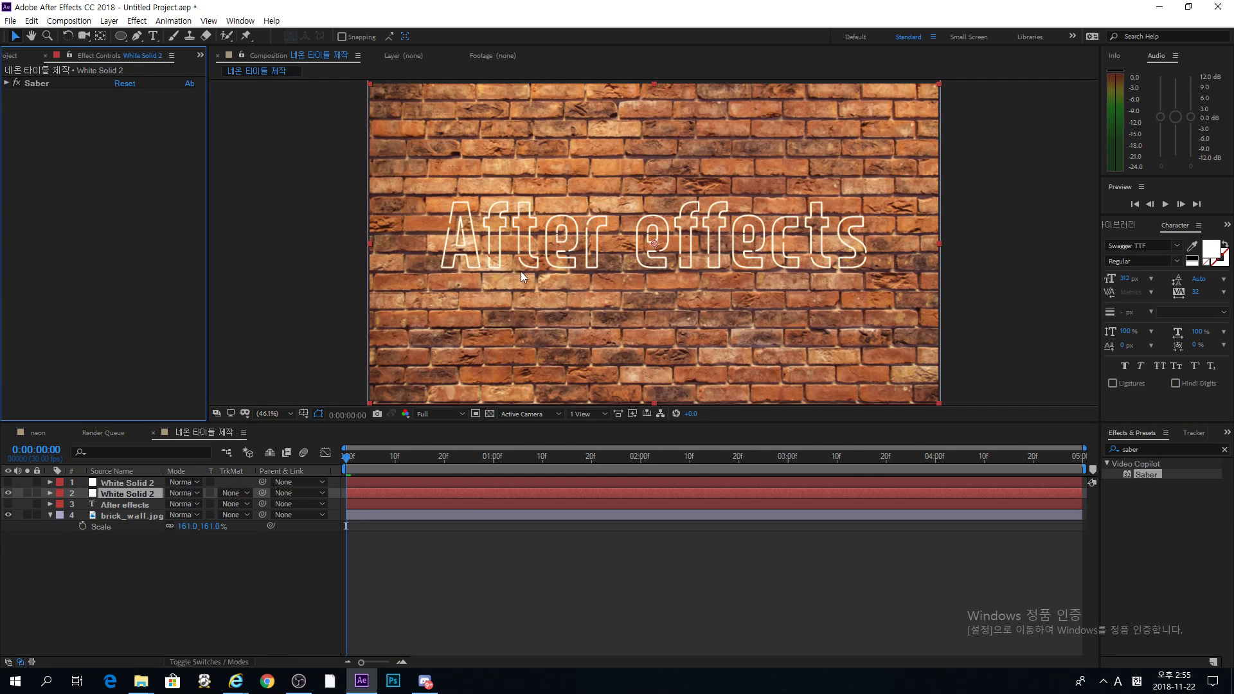
left_click(1147, 450)
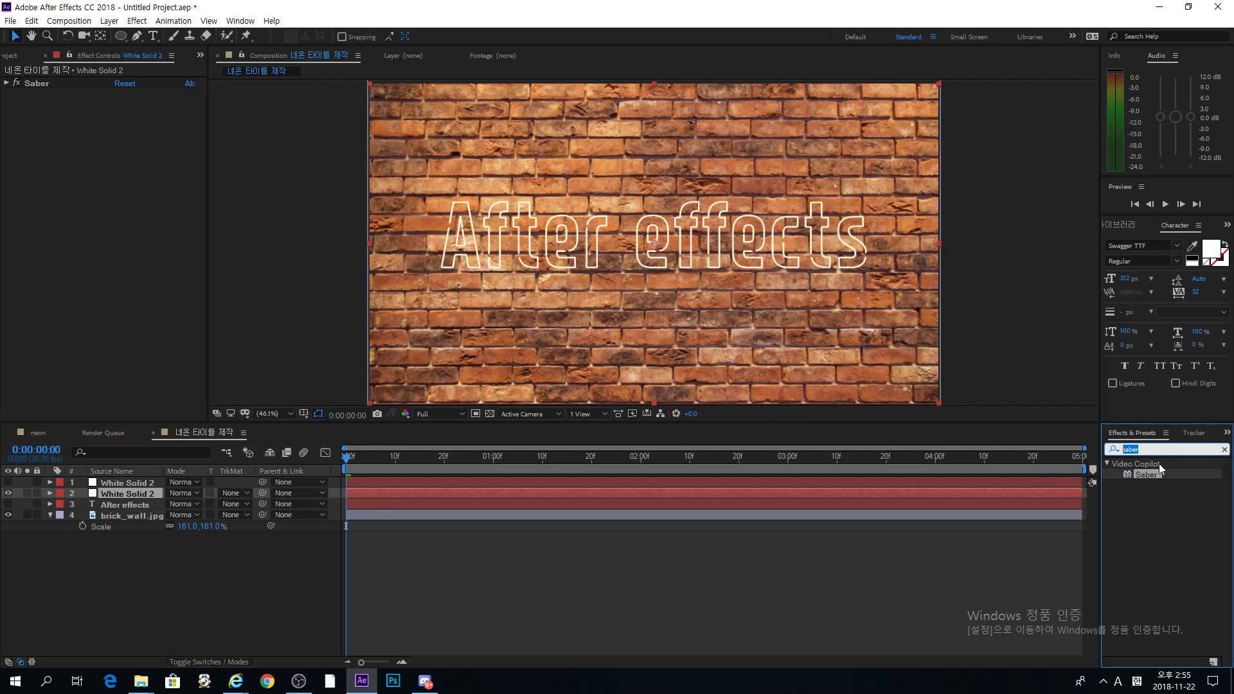
type("sh")
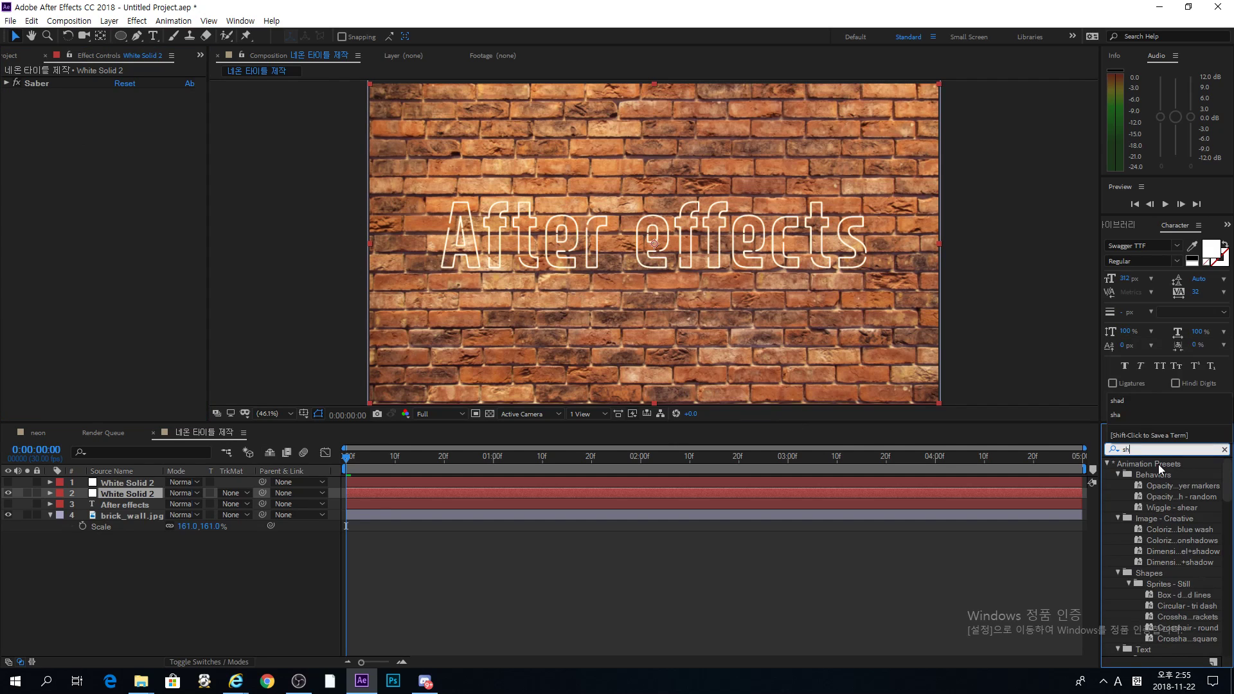
type("ad")
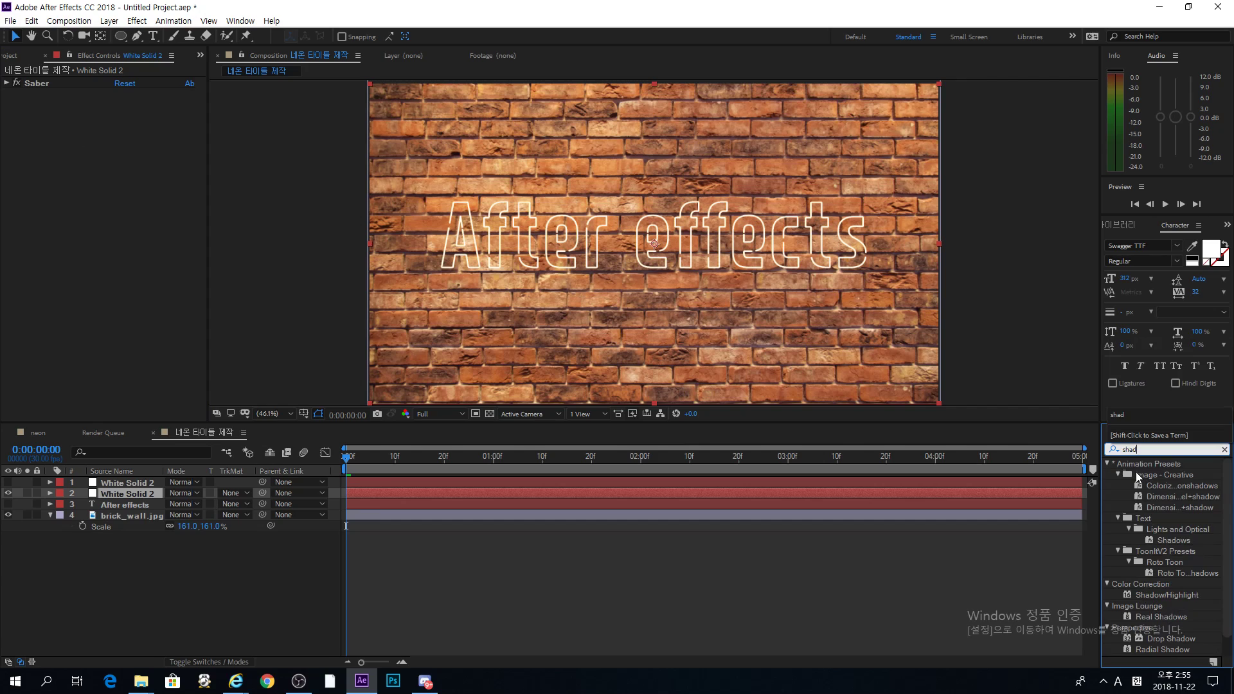
type("ow")
scroll(1122, 519, "down", 1)
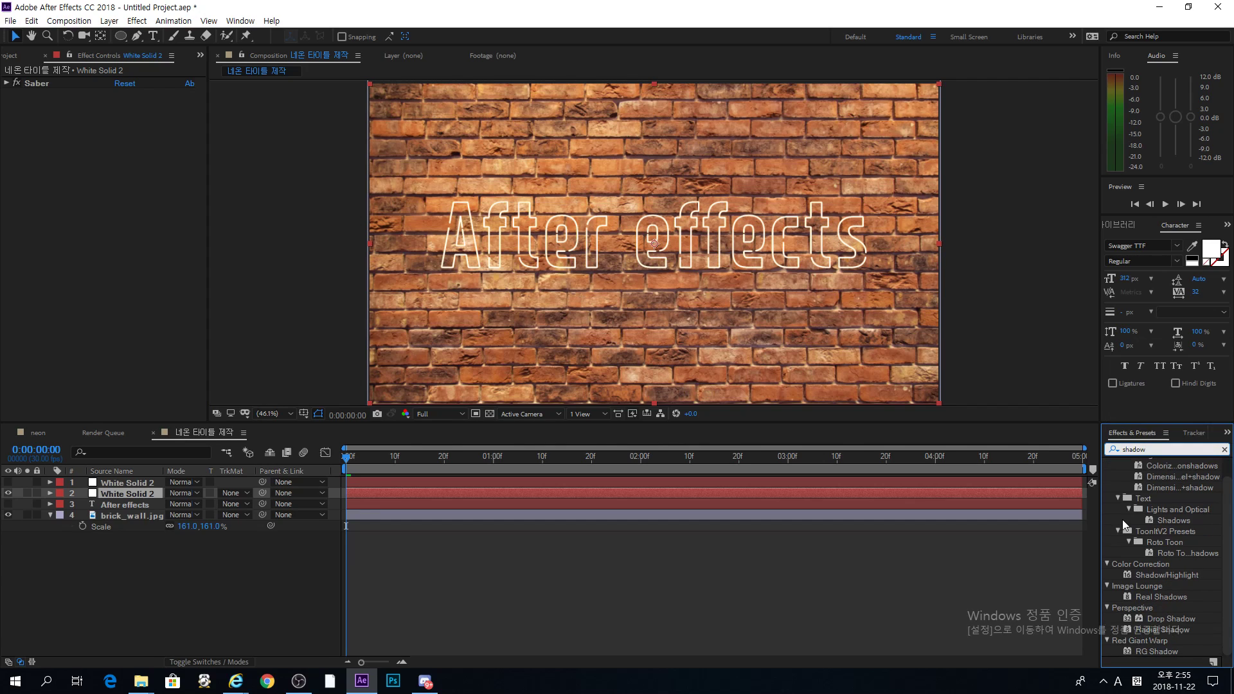
left_click(1181, 617)
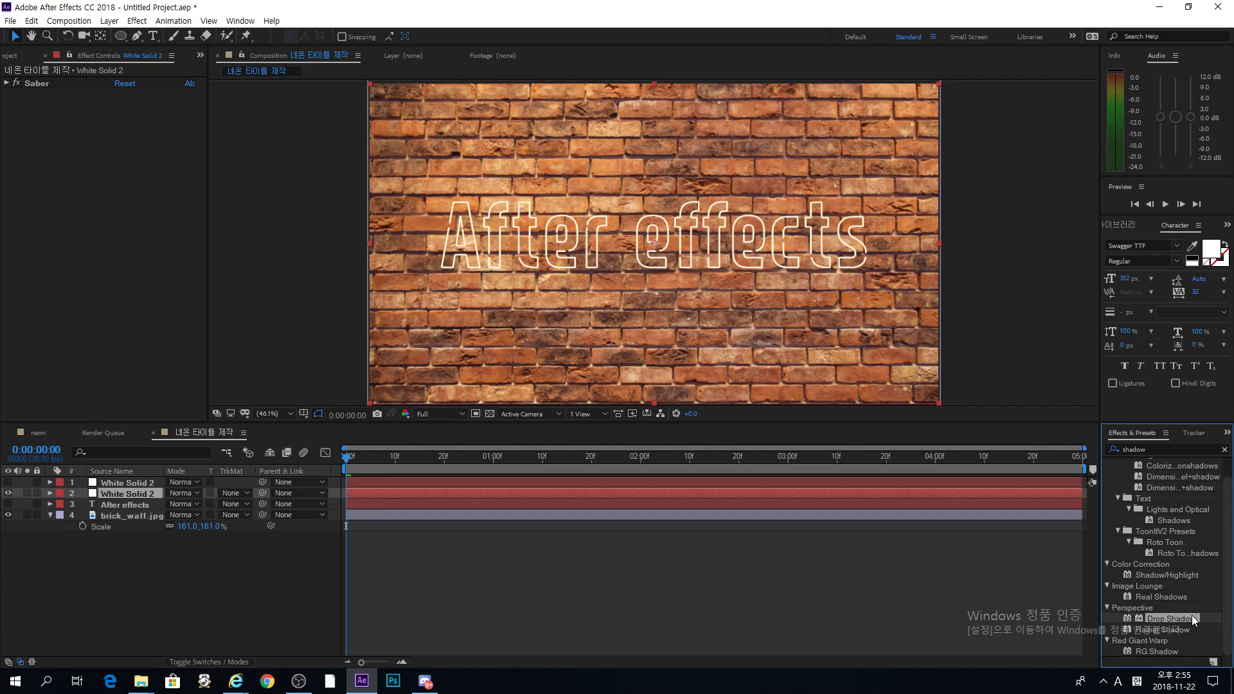
double_click(1192, 618)
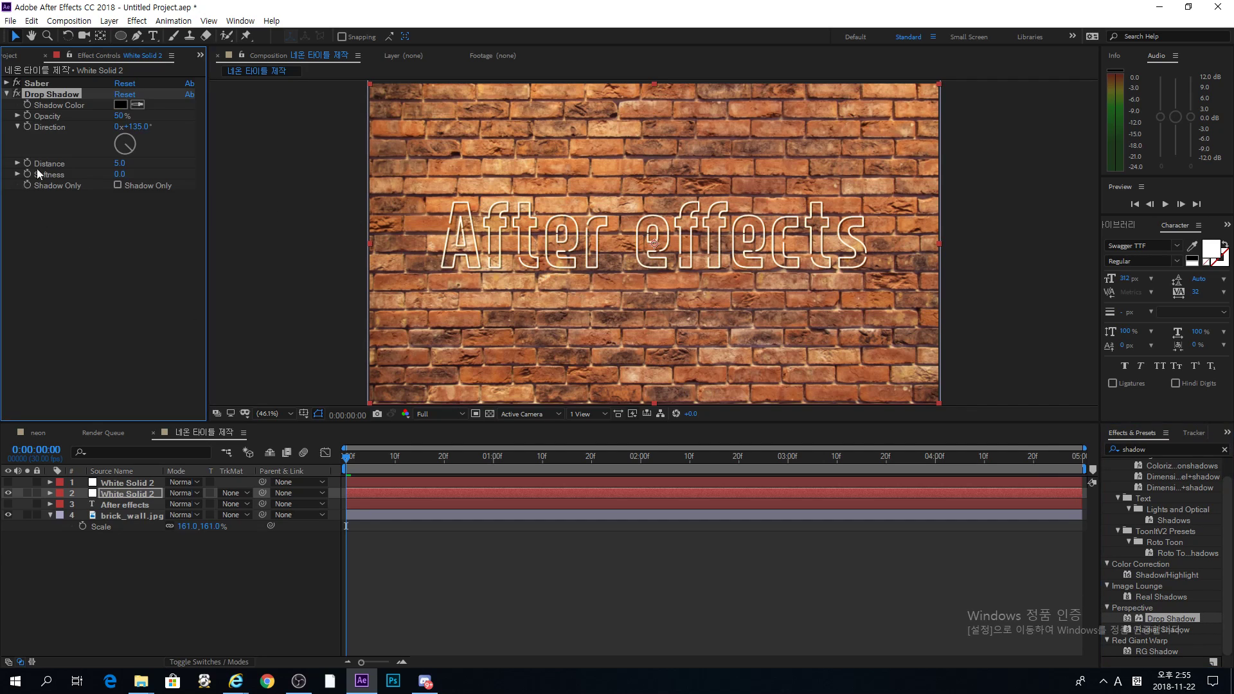
- Set the drop shadow's distance to 21 and opacity to 100%, and try a softness of 10
left_click_drag(120, 163, 134, 166)
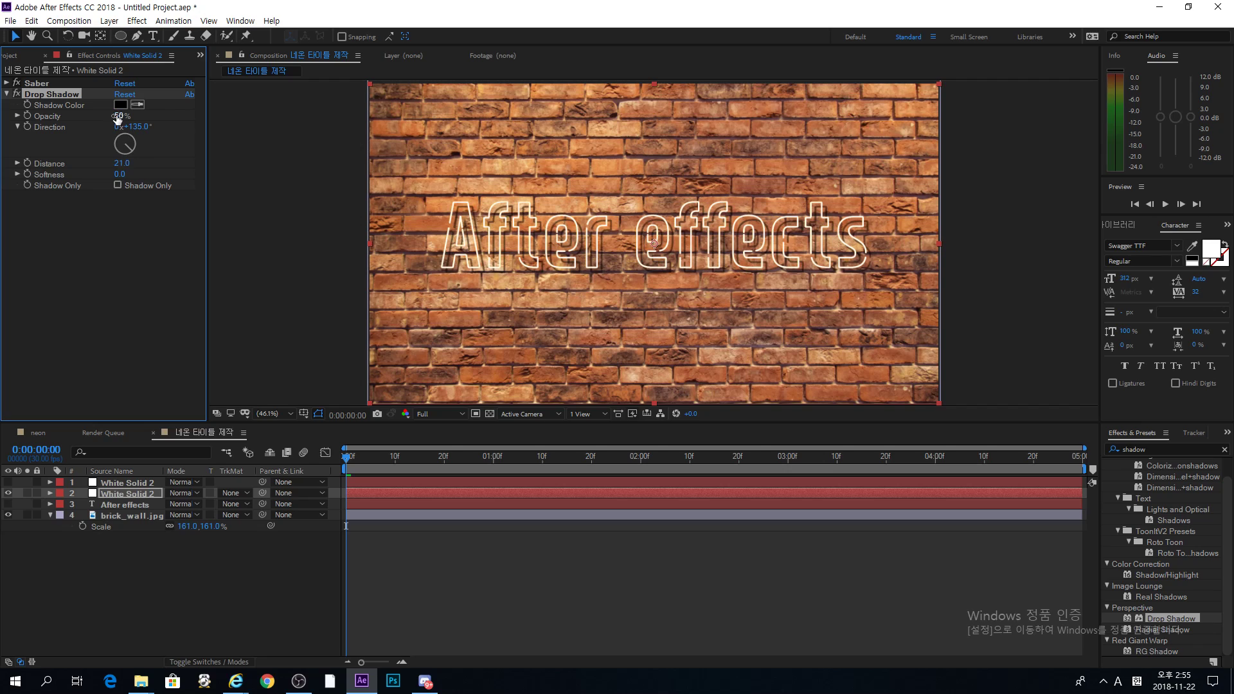
left_click_drag(117, 117, 204, 115)
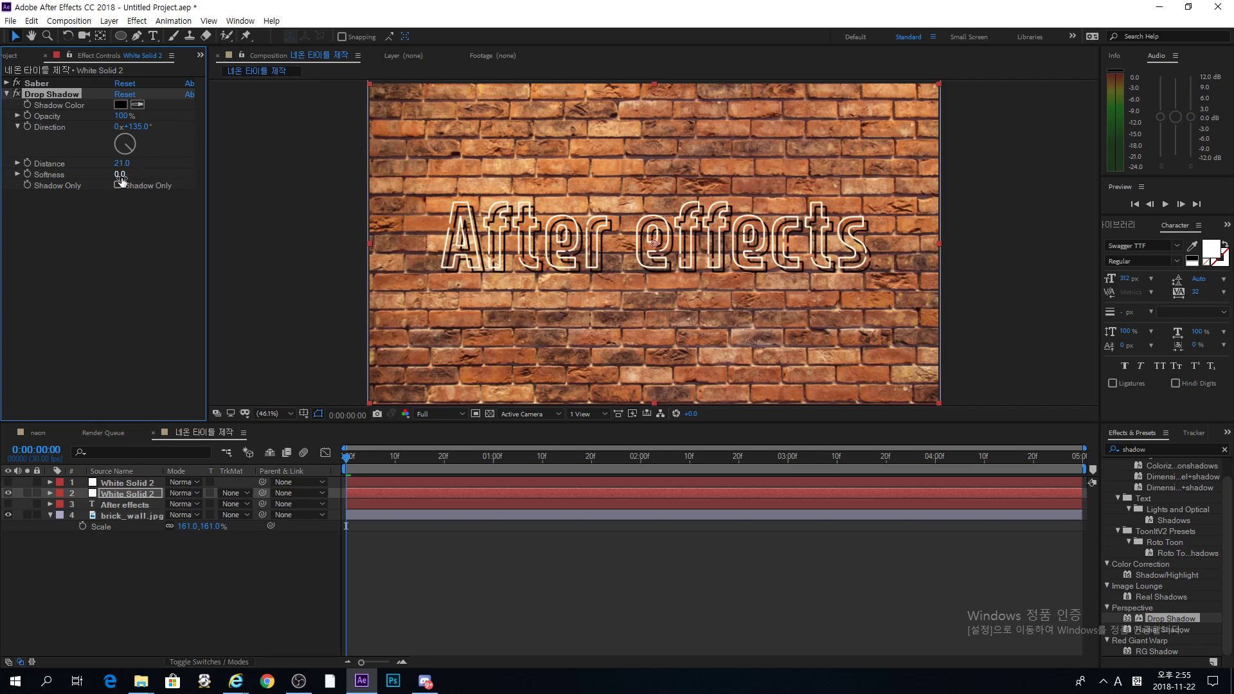
left_click_drag(122, 175, 128, 175)
key("period")
key("period")
key("period")
key("period")
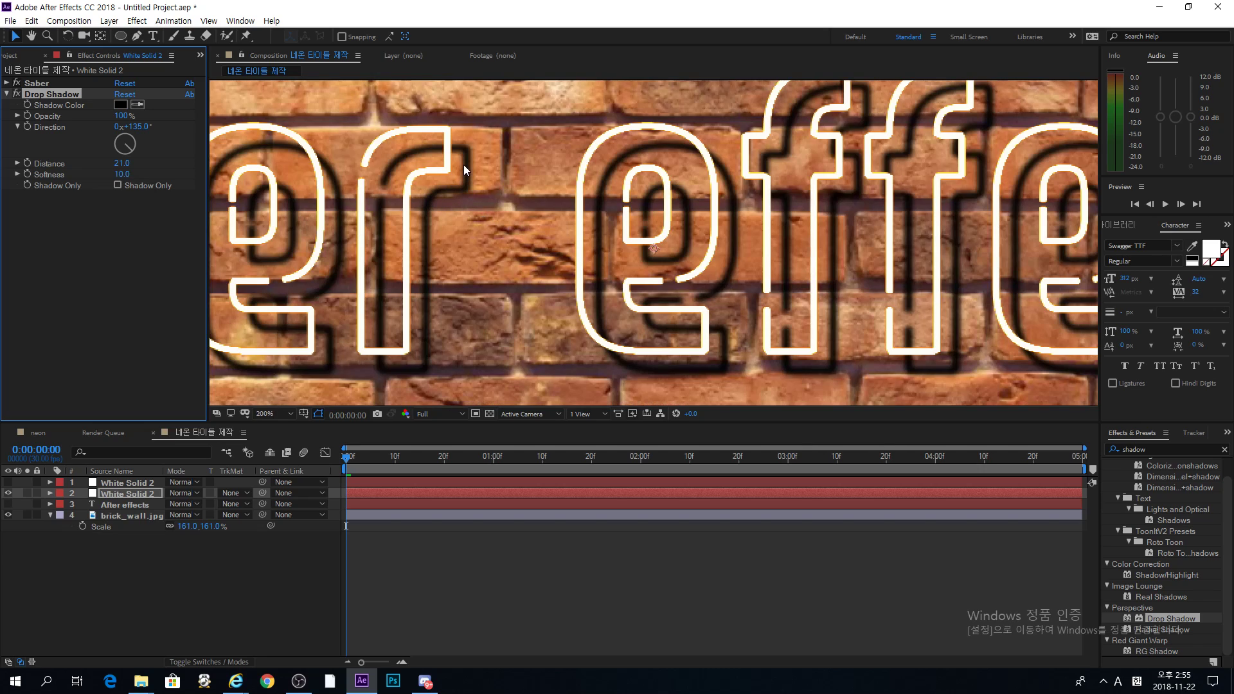
- Set the drop shadow's softness to 5 and check the shadow against the whole title
left_click(125, 174)
type("5")
key("Return")
key("comma")
key("comma")
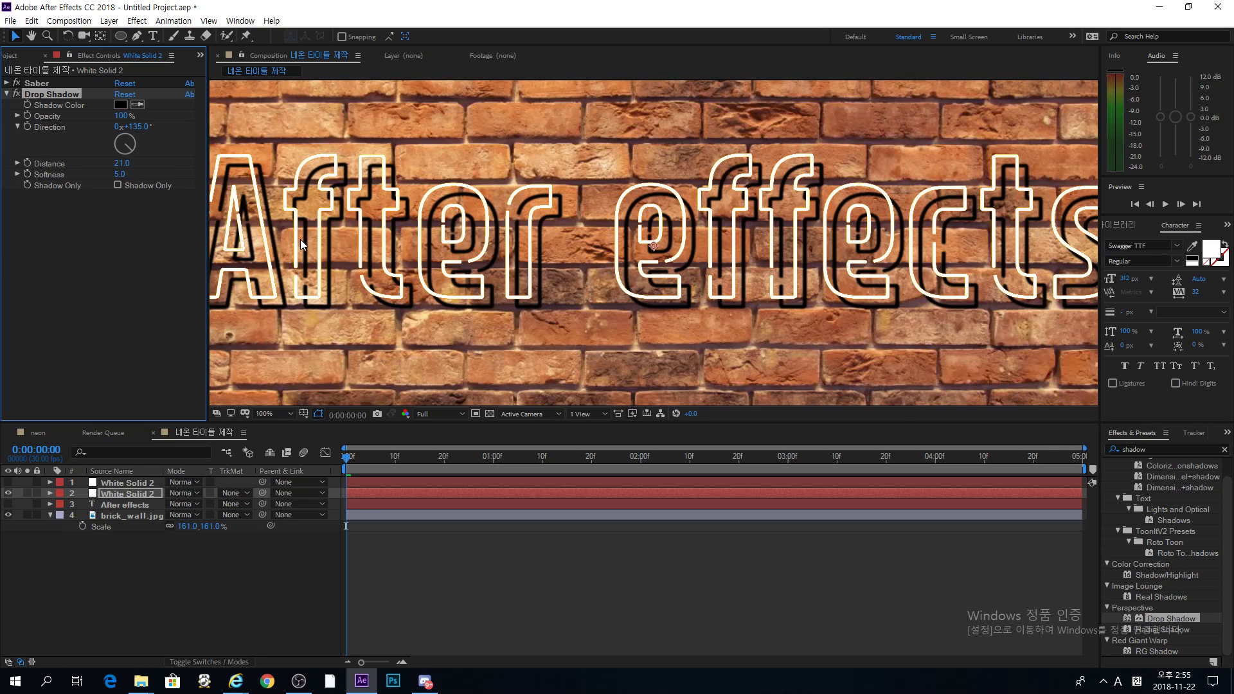
key("comma")
key("comma")
left_click(276, 413)
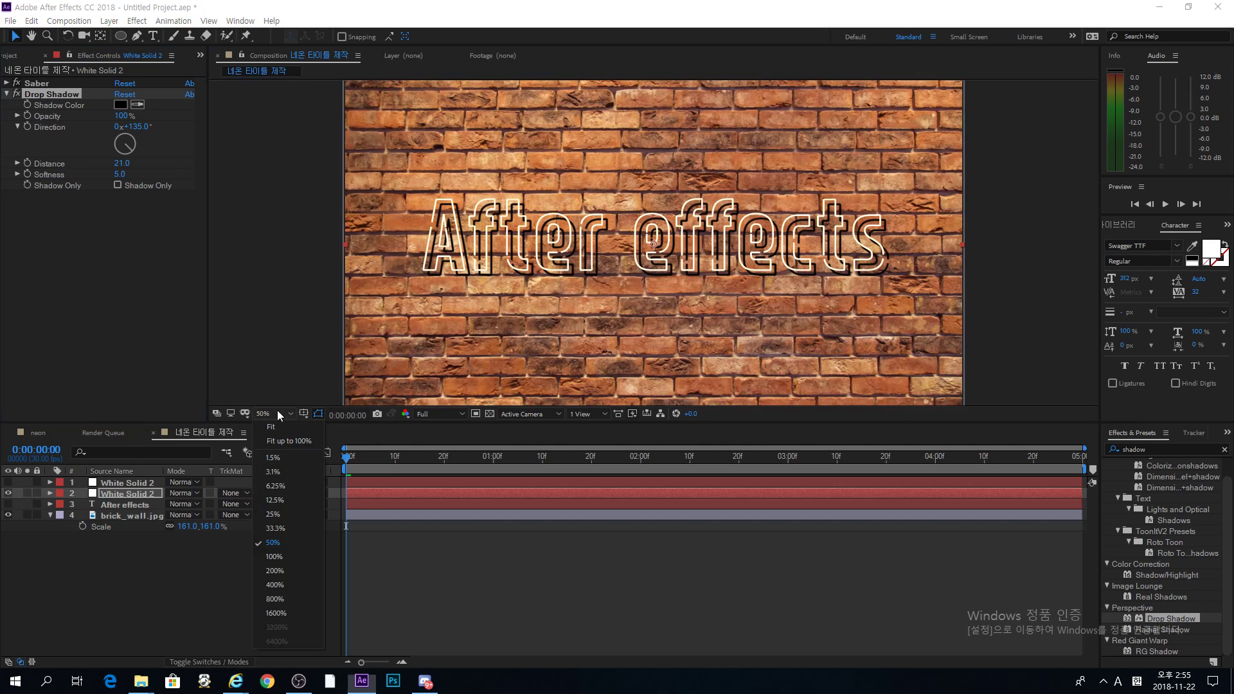
- Add a Bevel and Emboss layer style to the lower White Solid 2 layer and check the outline up close and in full
left_click(282, 423)
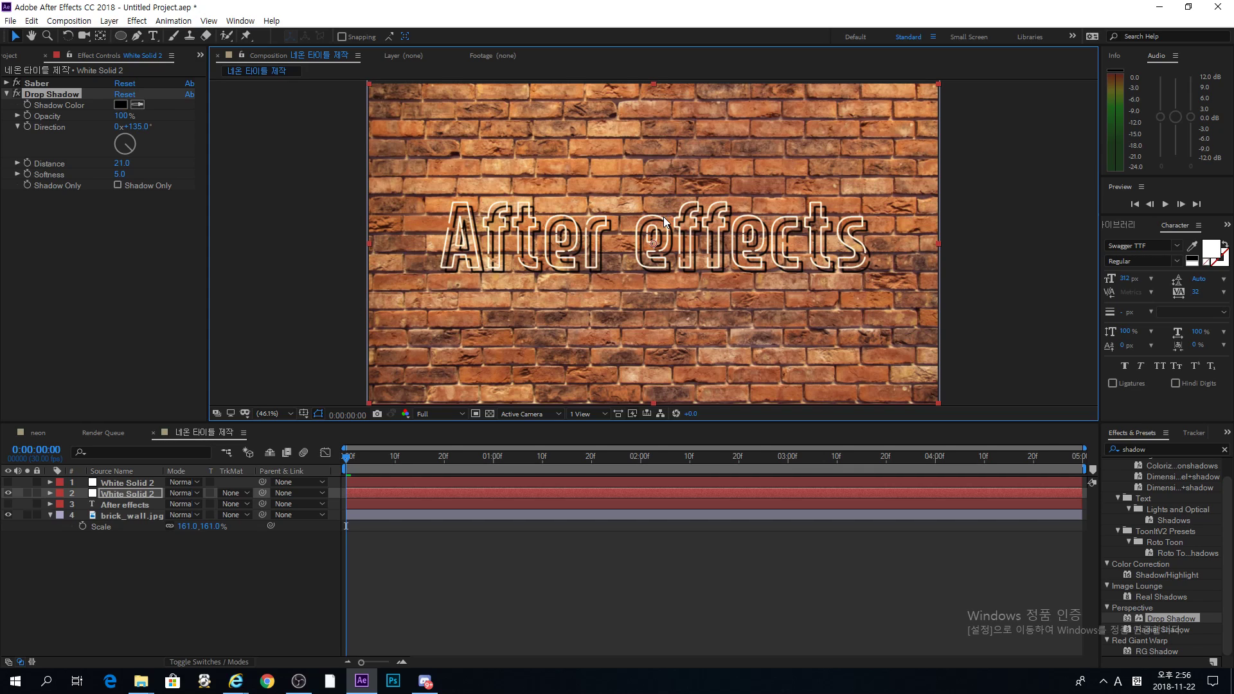
left_click(133, 492)
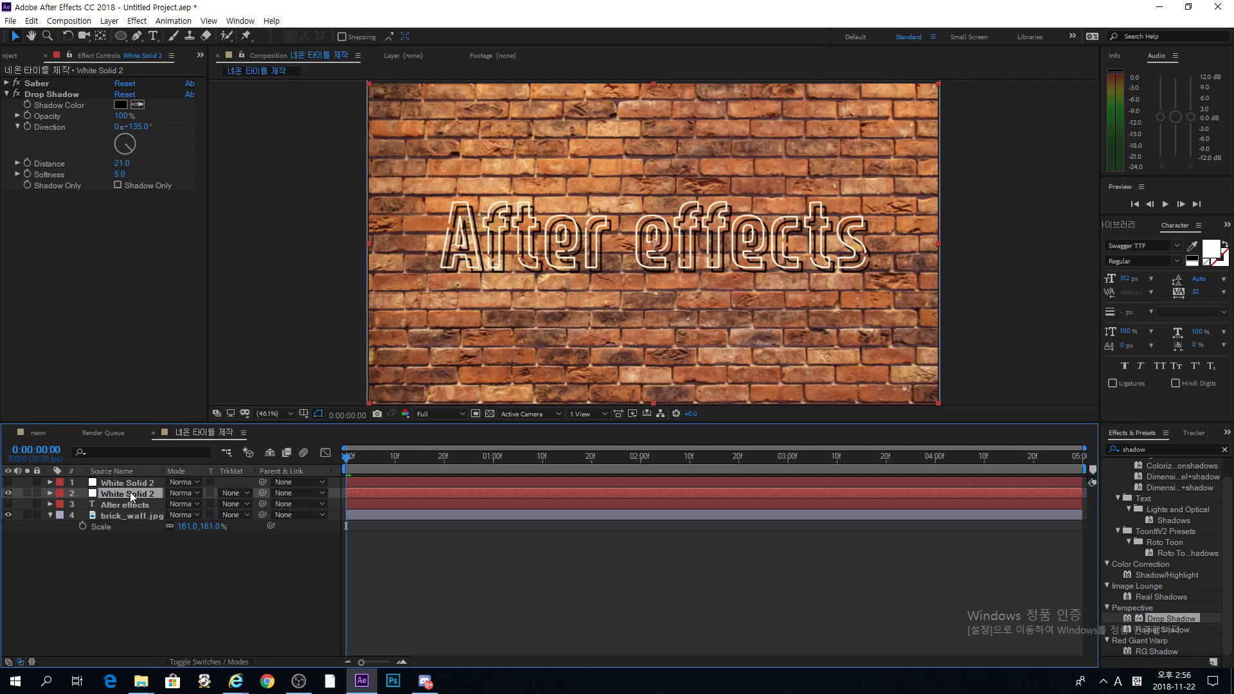
right_click(130, 494)
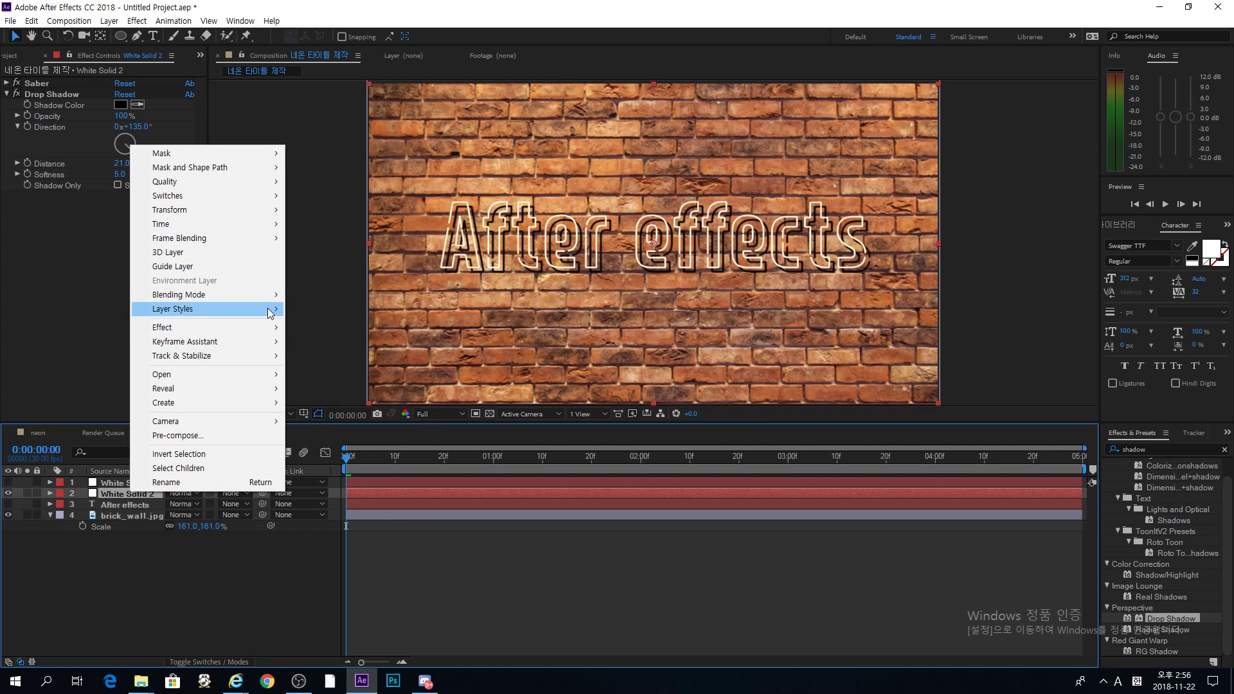
mouse_move(271, 310)
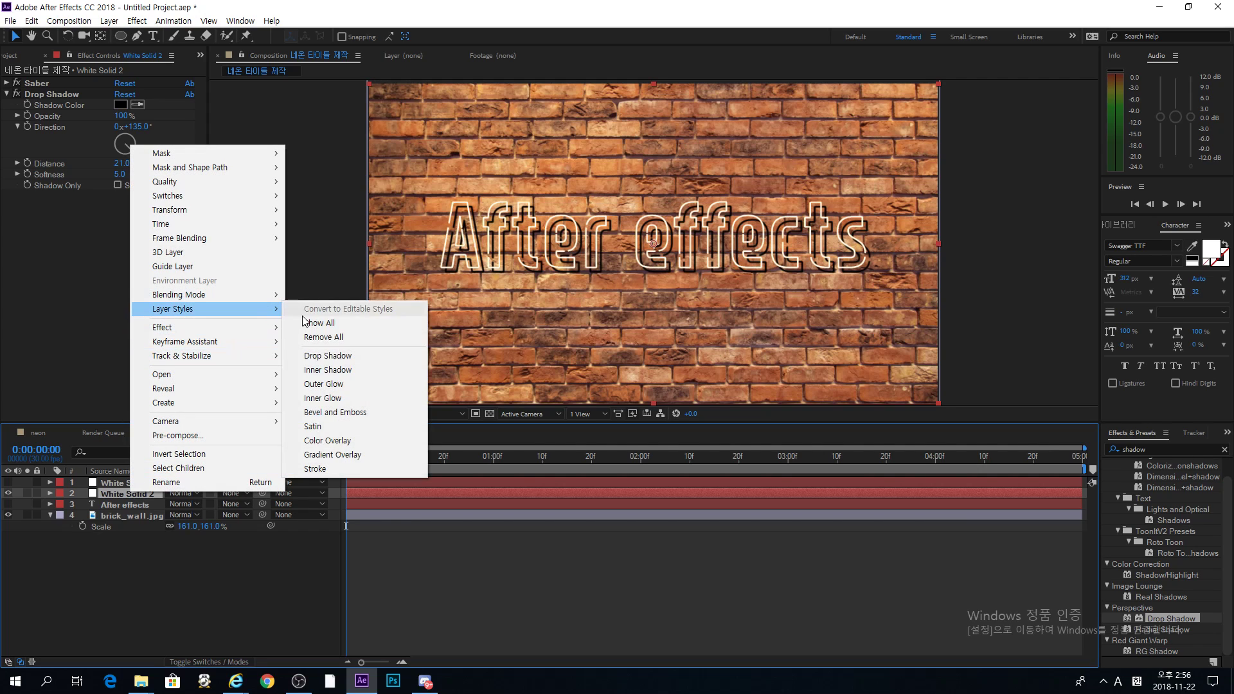
left_click(374, 414)
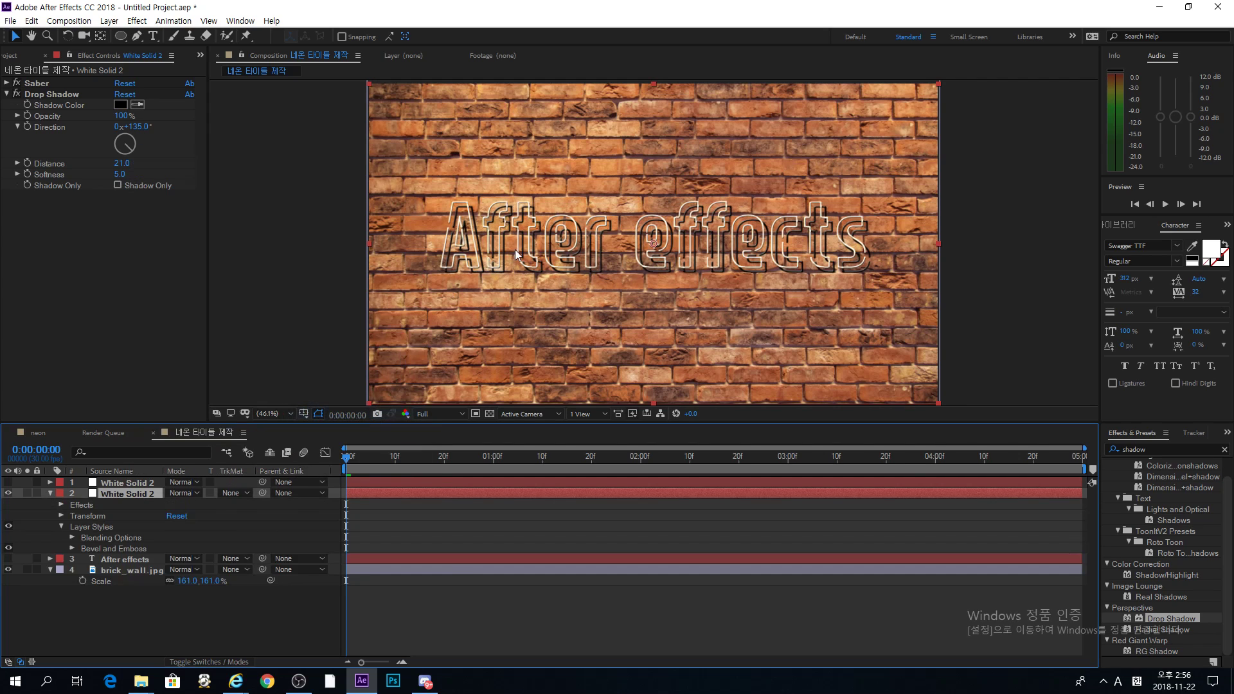
scroll(515, 250, "up", 3)
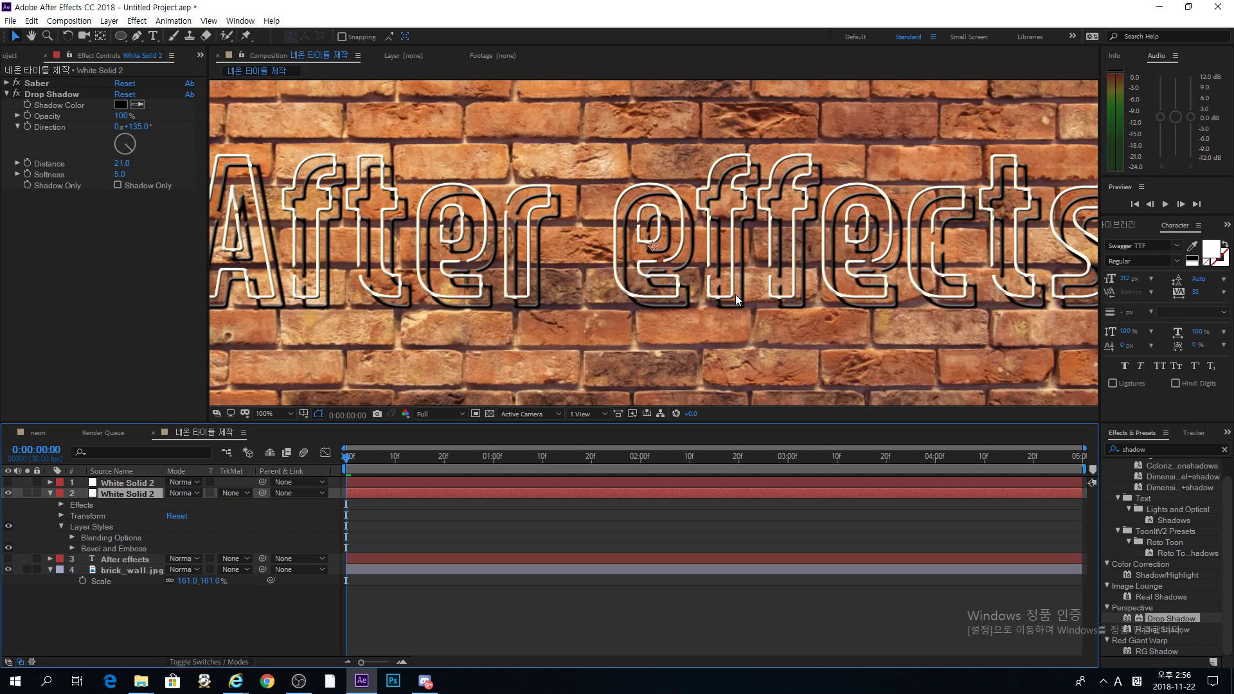
left_click(281, 415)
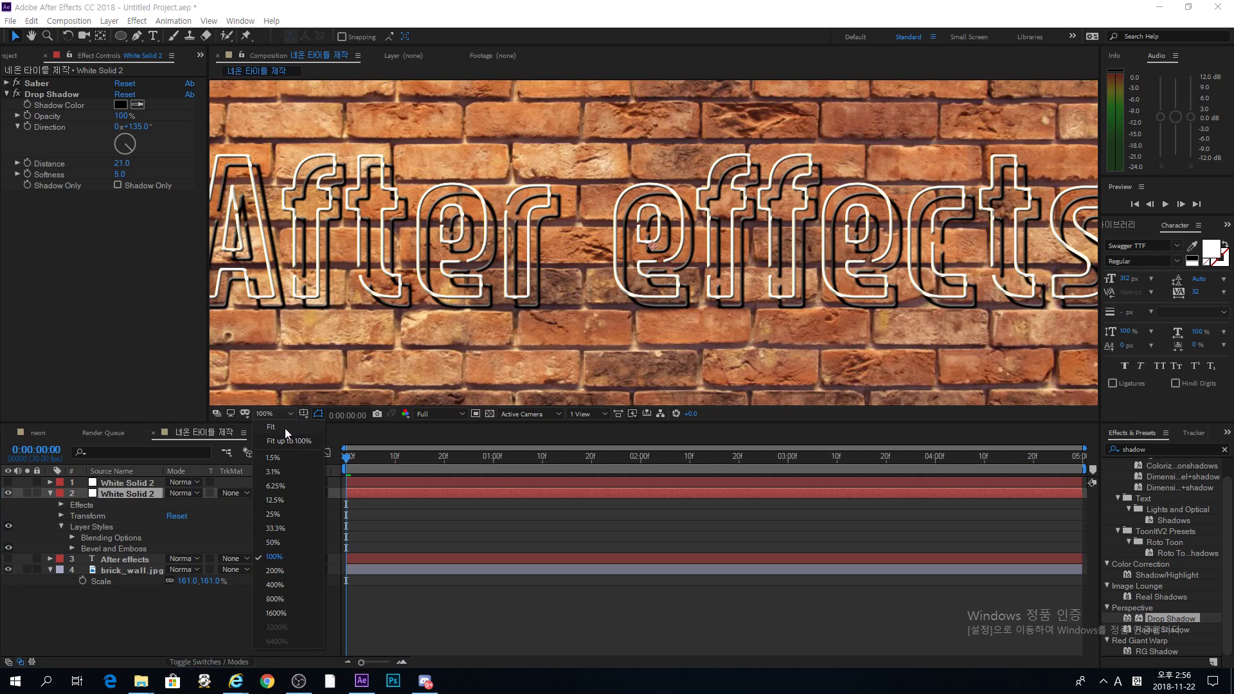
left_click(285, 430)
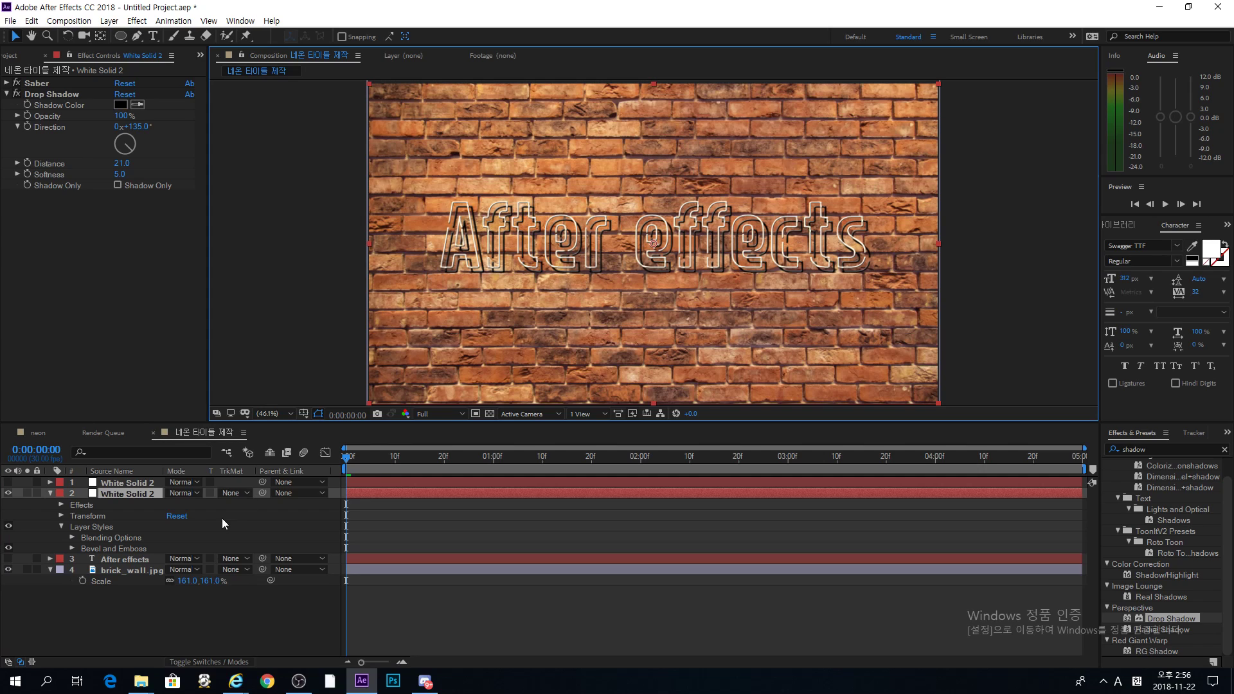
left_click(49, 494)
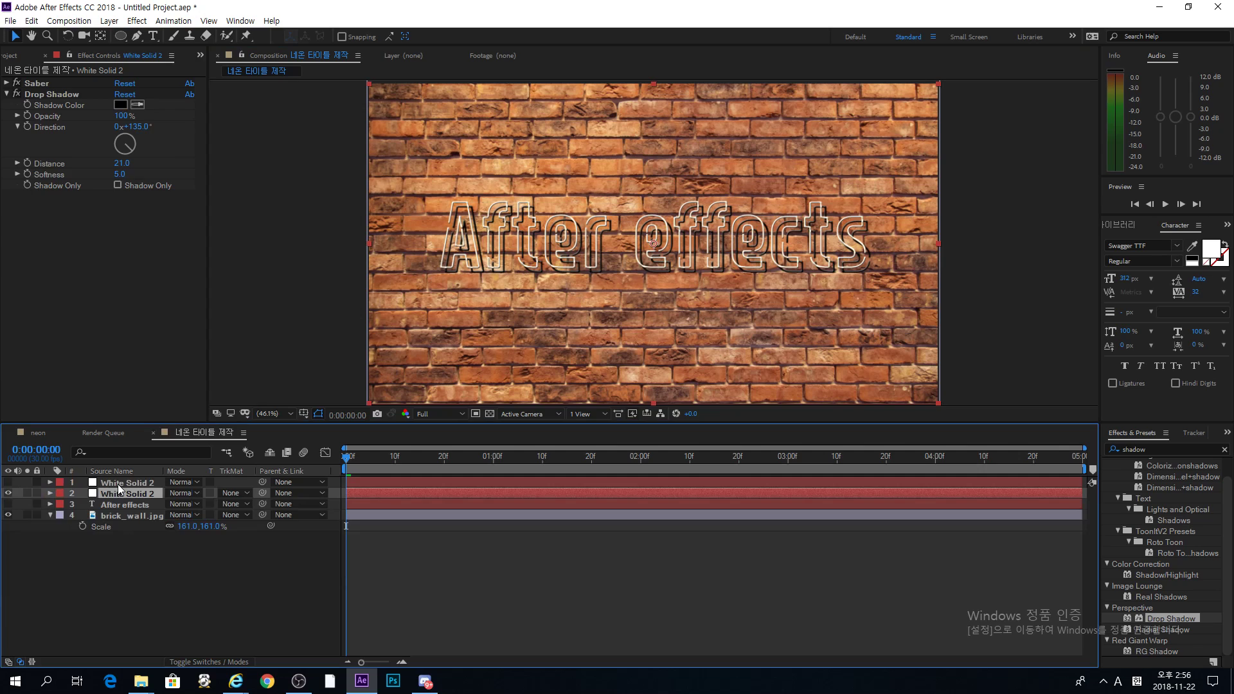
- Select the upper White Solid 2 layer and show it together with the lower White Solid 2 layer
left_click(117, 483)
left_click(8, 482)
left_click(7, 493)
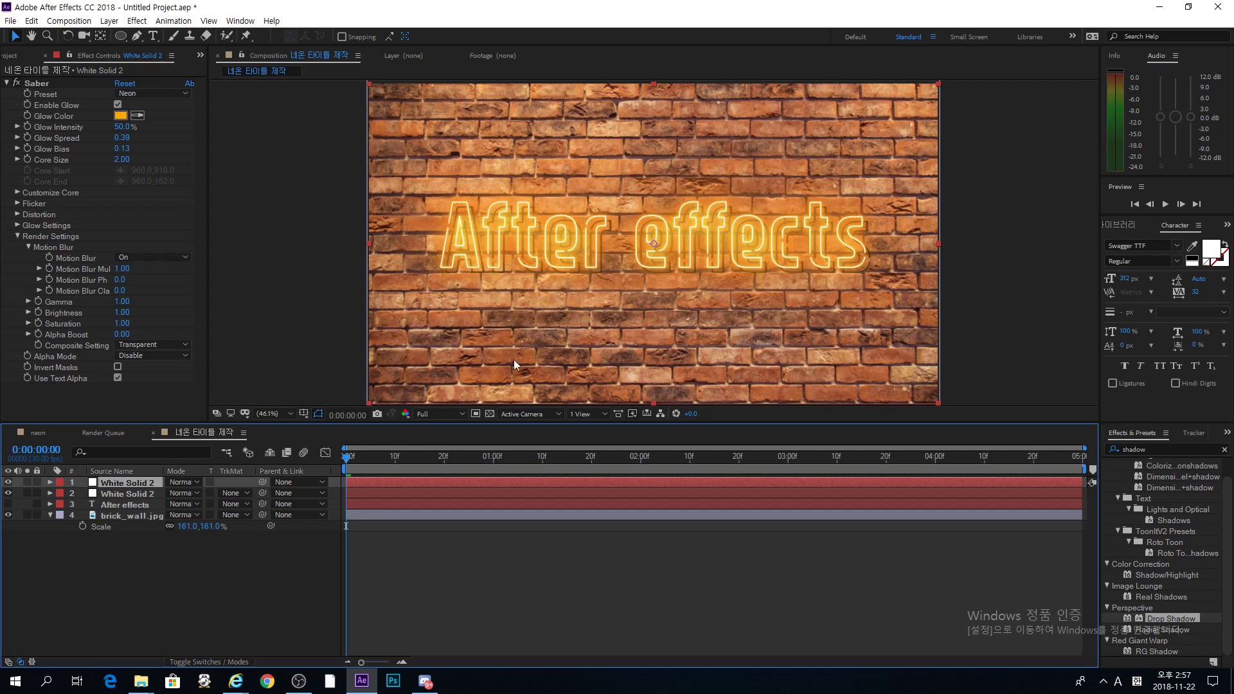
- Keyframe the upper White Solid 2 layer's opacity from 0% at frame 0 to 100% at frame 5, and preview the fade-in
key("t")
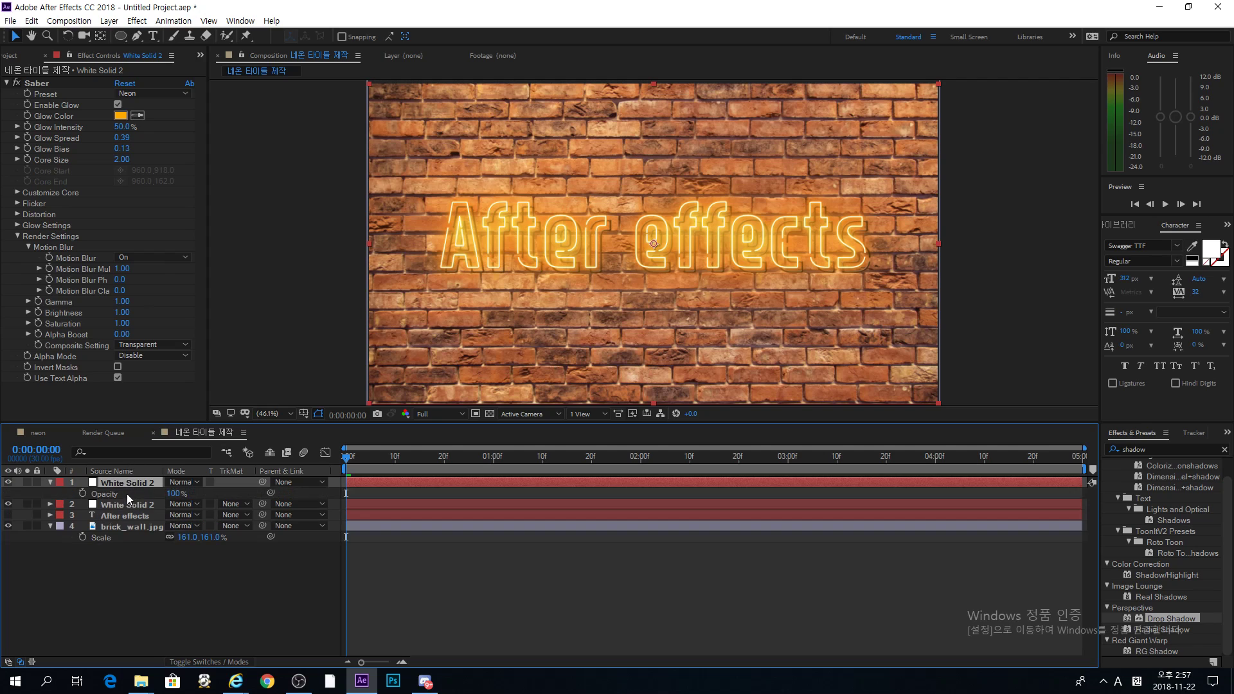
left_click(83, 494)
left_click_drag(174, 493, 38, 494)
left_click_drag(360, 455, 371, 455)
left_click_drag(173, 494, 252, 493)
left_click_drag(370, 456, 347, 458)
key("space")
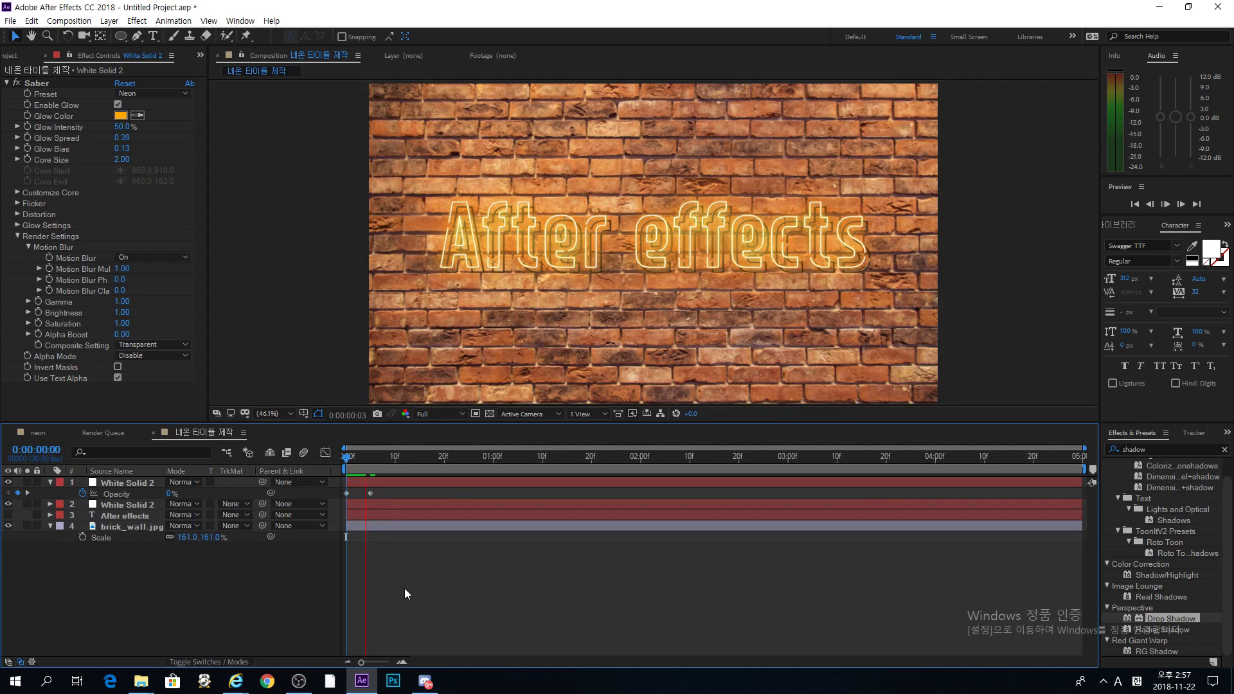
left_click_drag(379, 463, 394, 468)
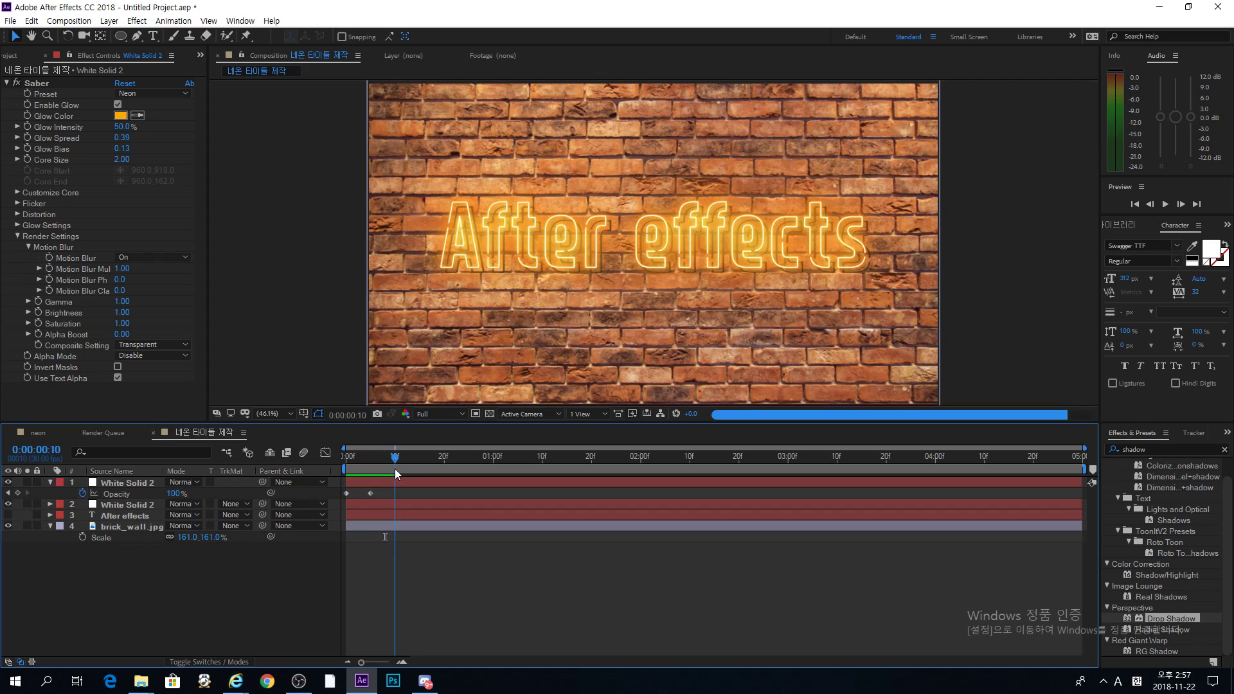
left_click(17, 492)
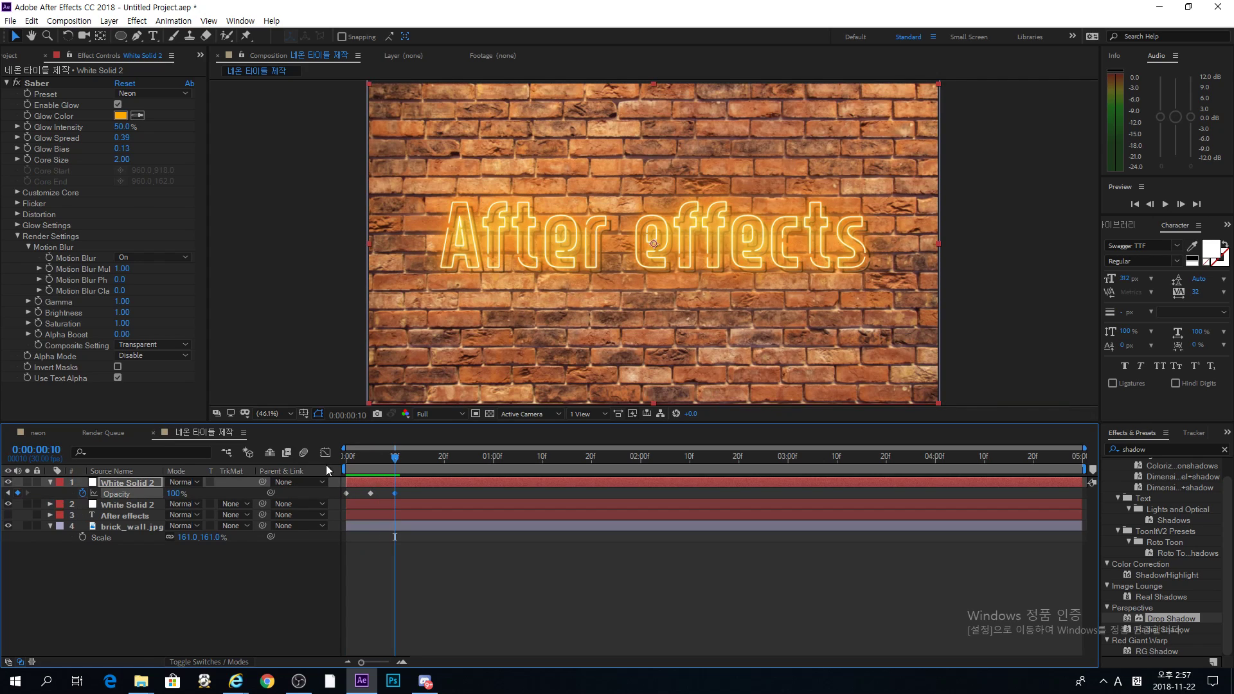
left_click(392, 491)
- Add opacity keyframes to the upper White Solid 2 layer: 50% at frame 7 and 100% at frame 9
key("Page_Up")
key("Page_Up")
key("Page_Up")
key("Page_Up")
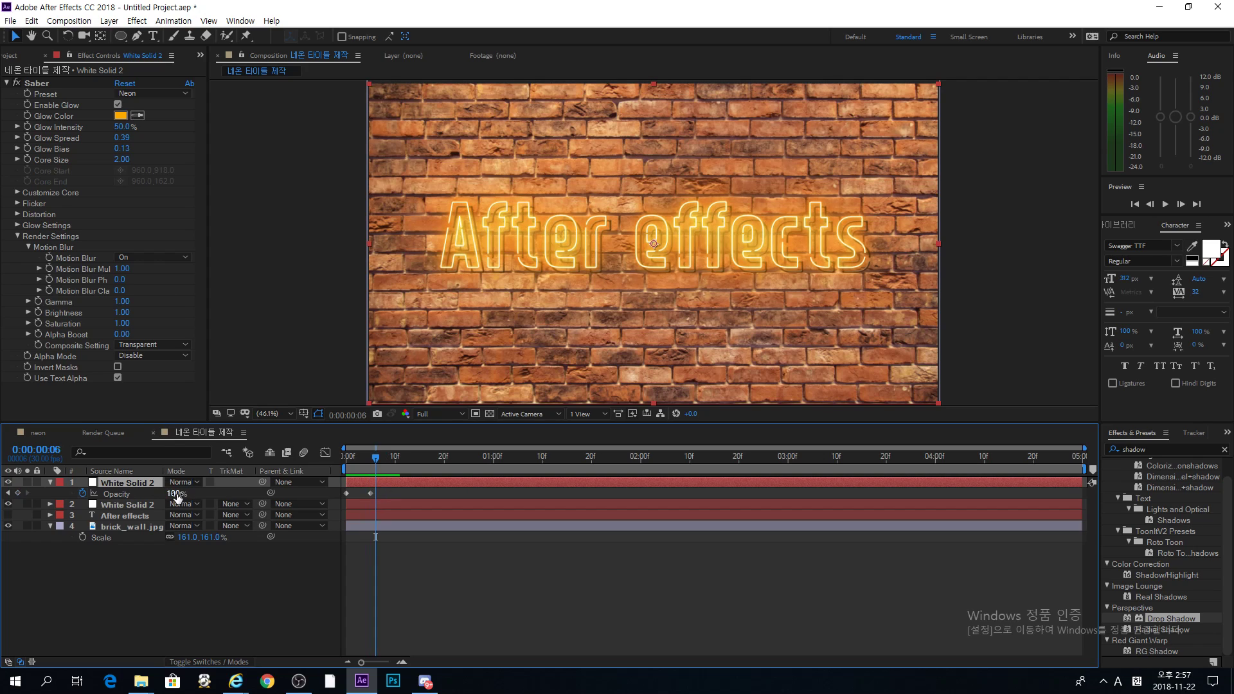
key("Page_Down")
left_click(176, 493)
type("50")
key("Return")
key("Page_Down")
key("Page_Down")
left_click(172, 494)
type("100")
key("Return")
- Continue the glow's flicker with opacity keyframes of 30% at frame 11 and 100% at frame 13
key("Page_Down")
key("Page_Down")
left_click(173, 493)
type("30")
key("Return")
key("Page_Down")
key("Page_Down")
left_click(174, 494)
type("100")
key("Return")
- Finish the flicker with opacity keyframes of 80% at frame 15 and 100% at frame 17
key("Page_Down")
left_click(172, 492)
type("80")
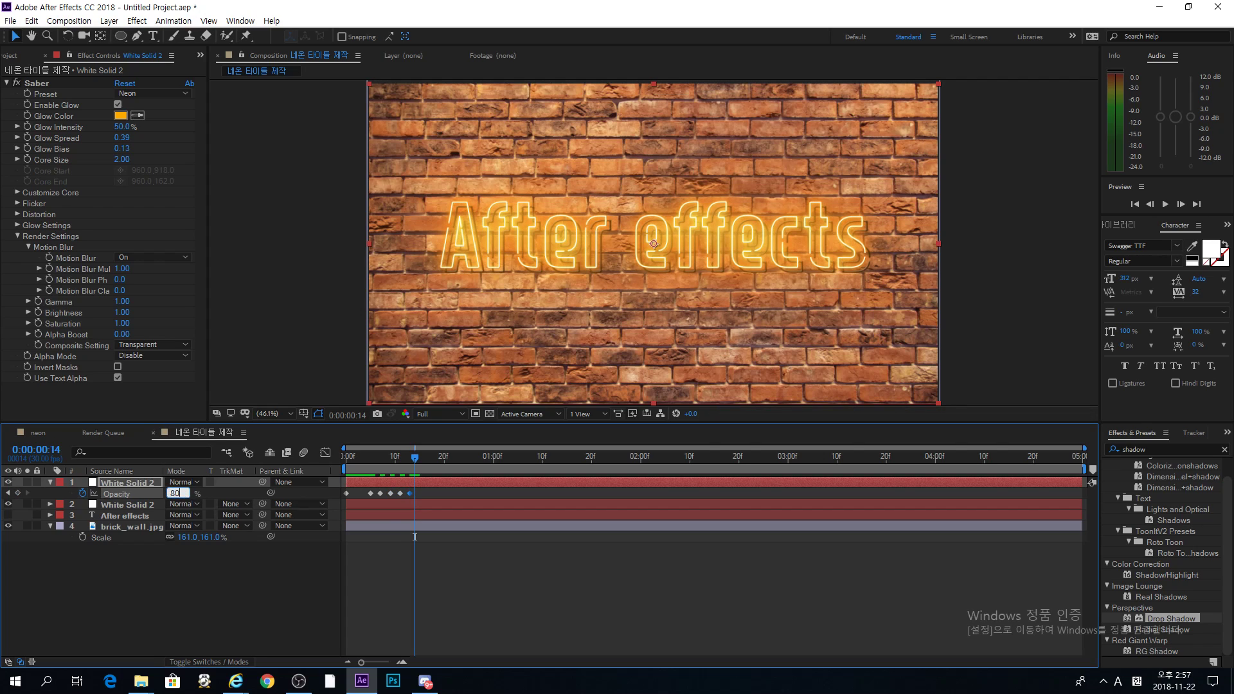
key("Return")
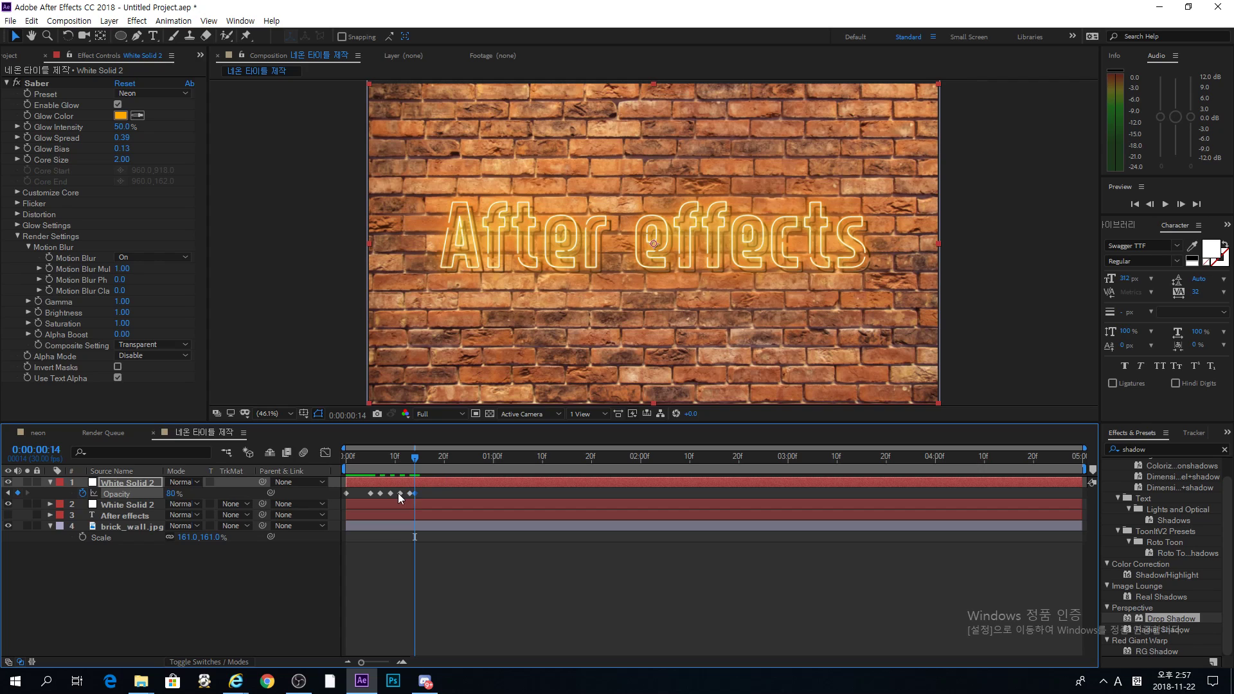
key("Page_Down")
key("Page_Down")
key("Page_Down")
left_click(168, 494)
type("100")
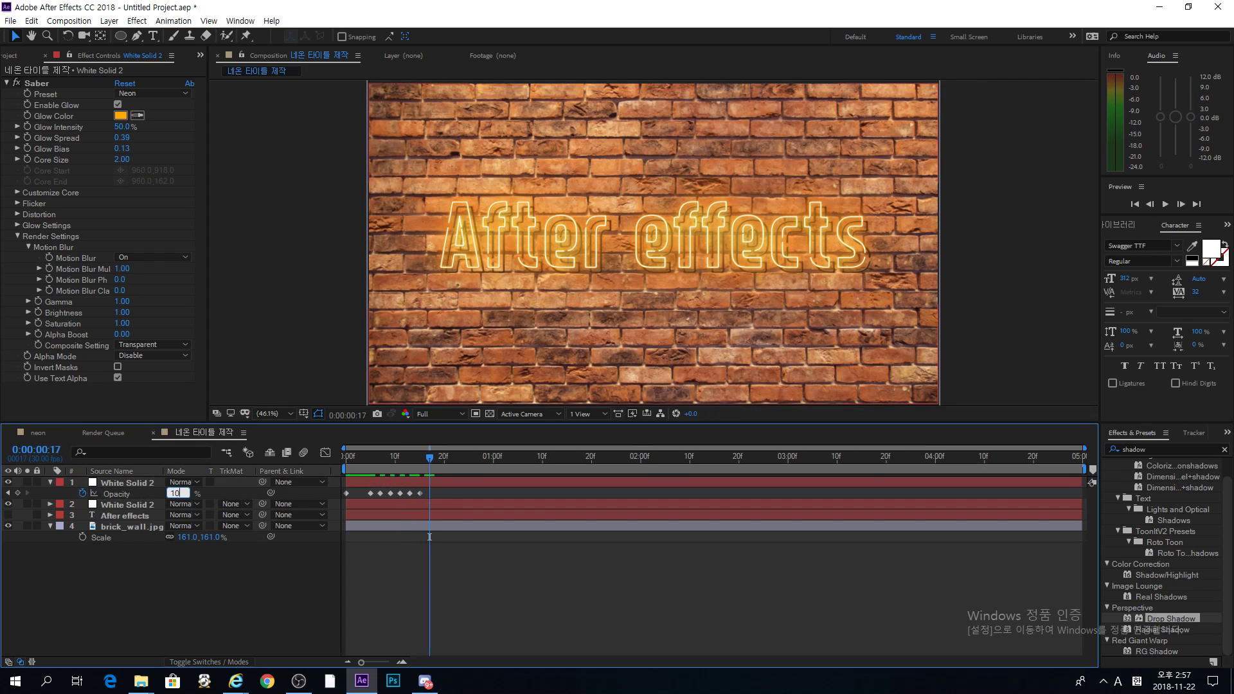
key("Return")
- Play the composition twice from the start to review the neon flicker
key("Home")
key("space")
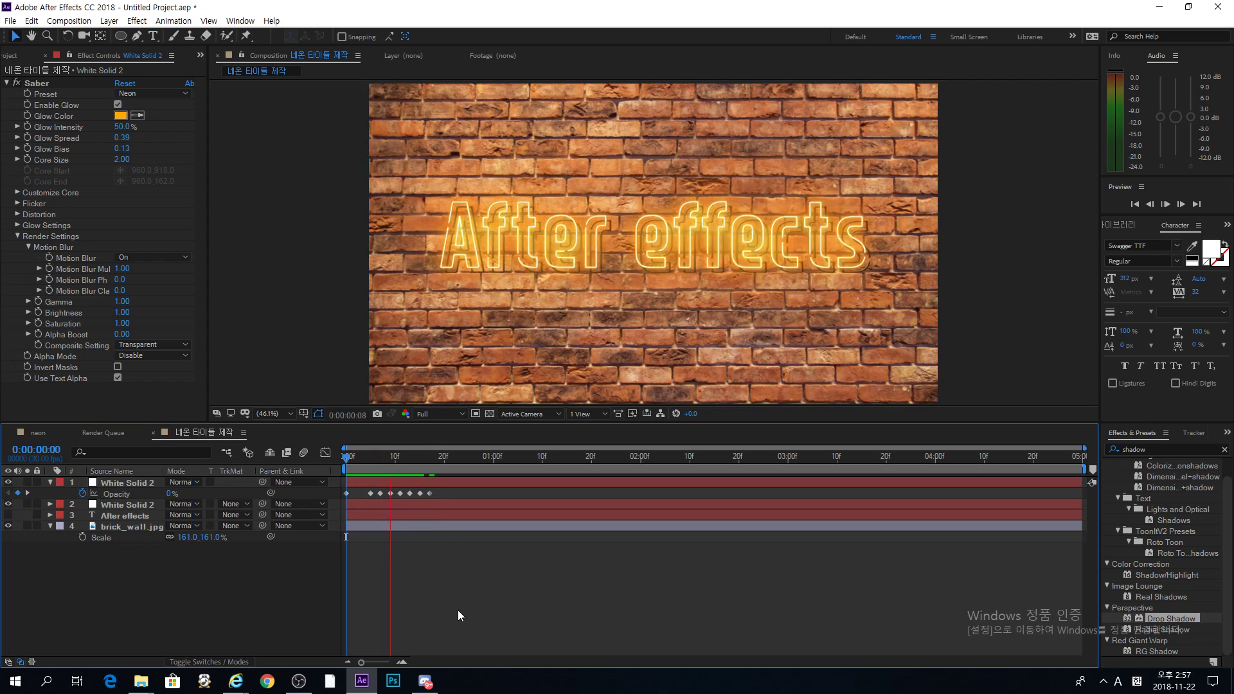
key("space")
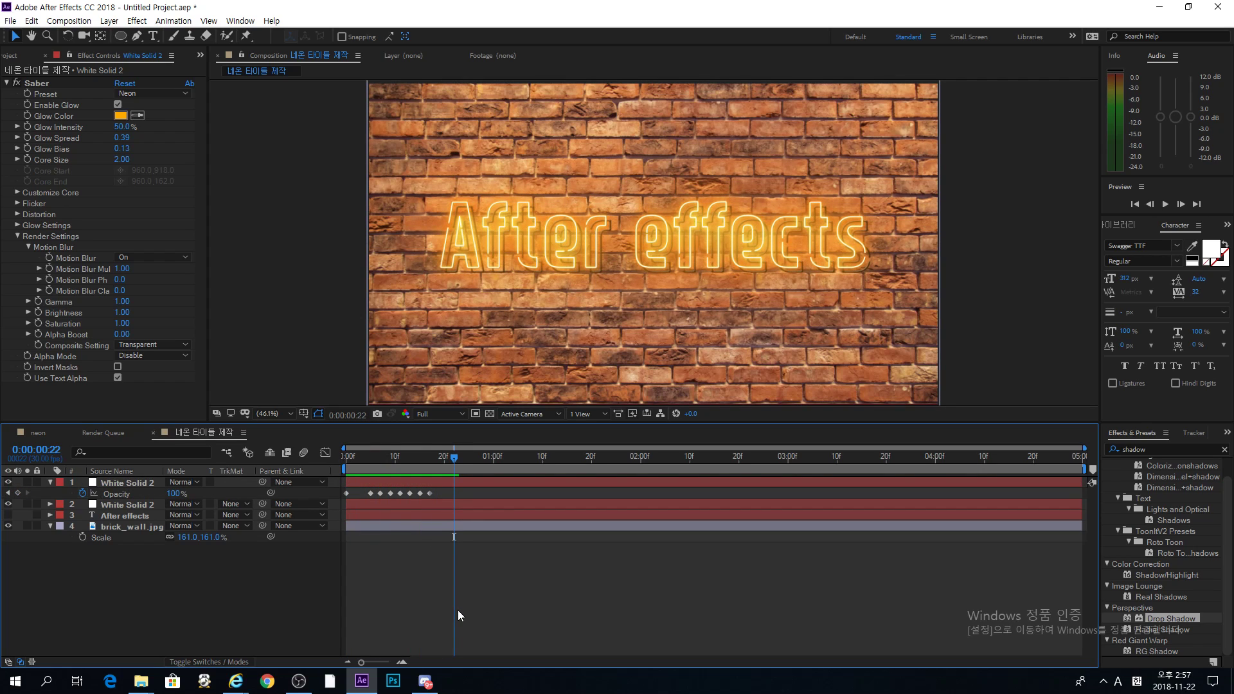
key("Home")
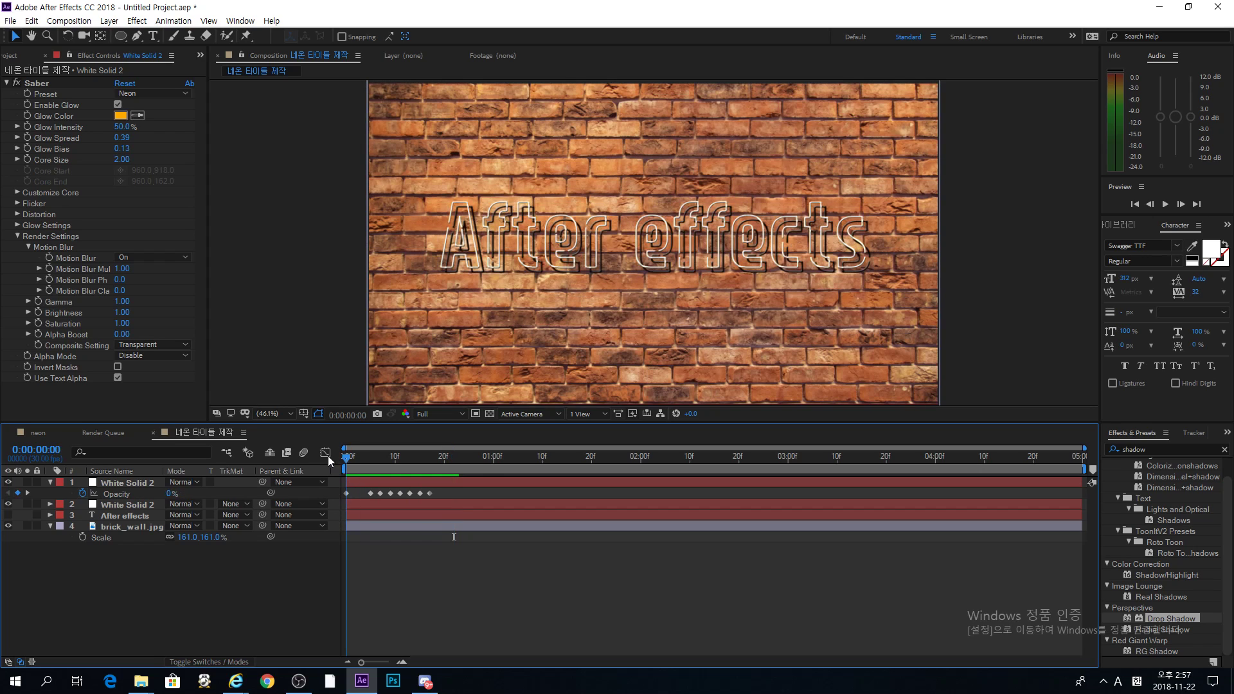
key("space")
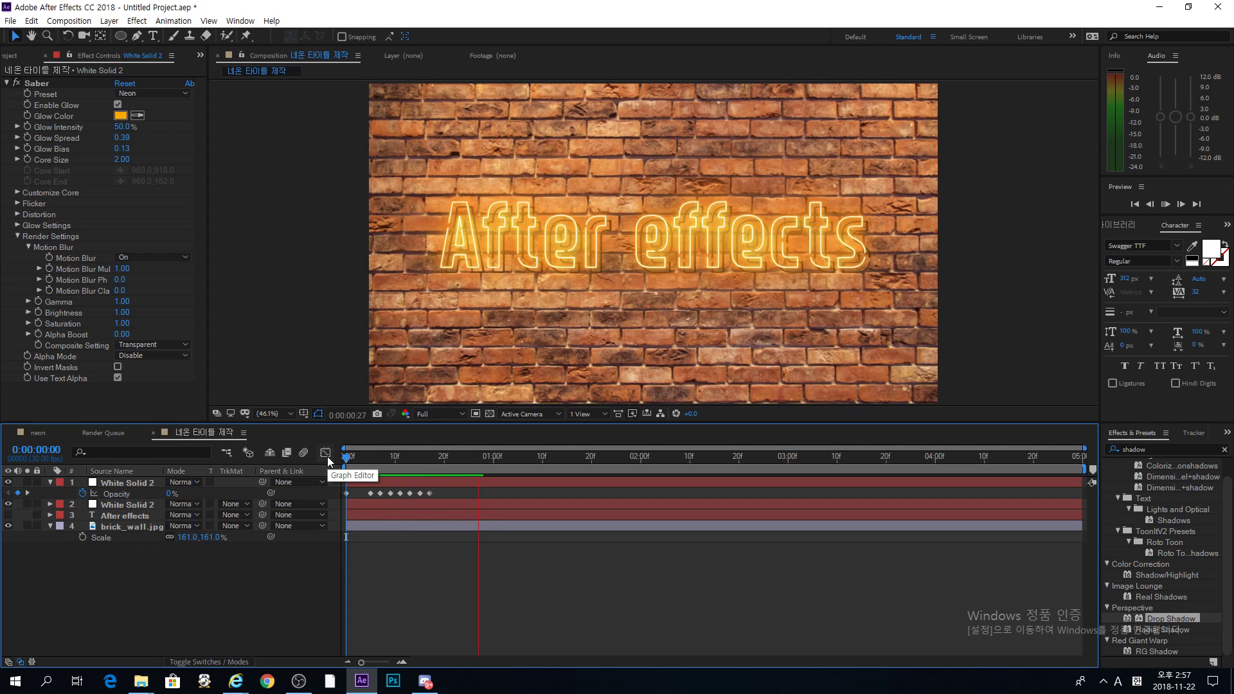
key("space")
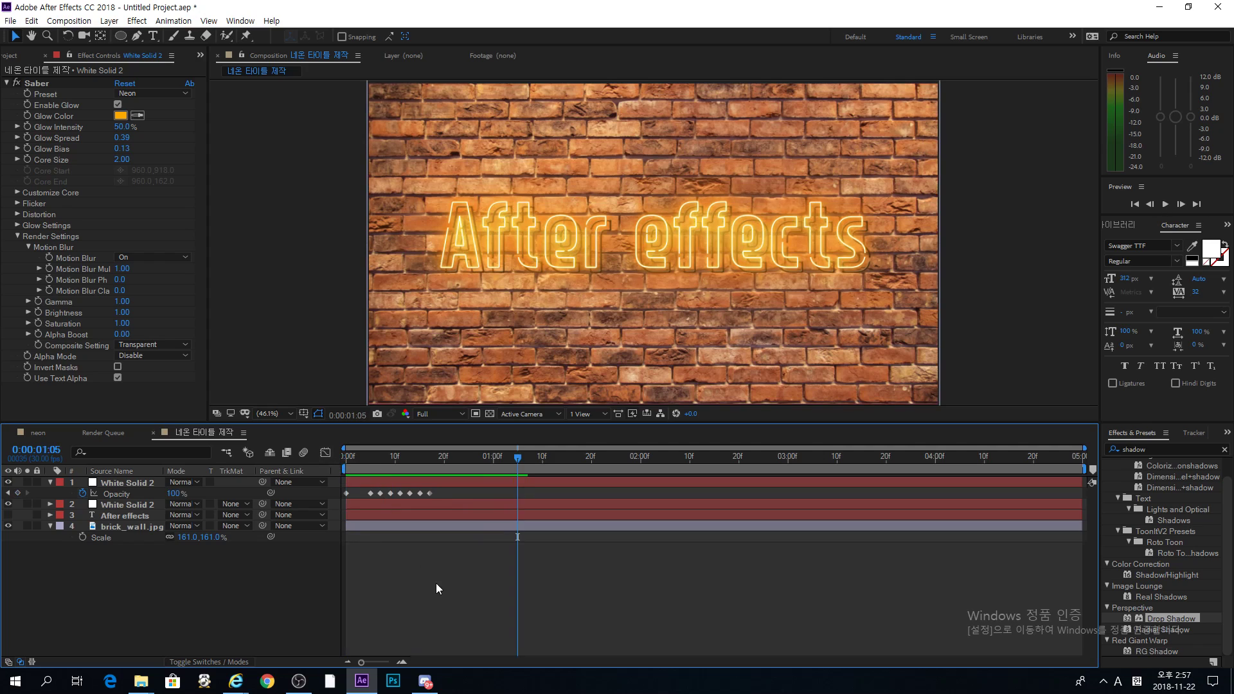
left_click(399, 525)
left_click(412, 580)
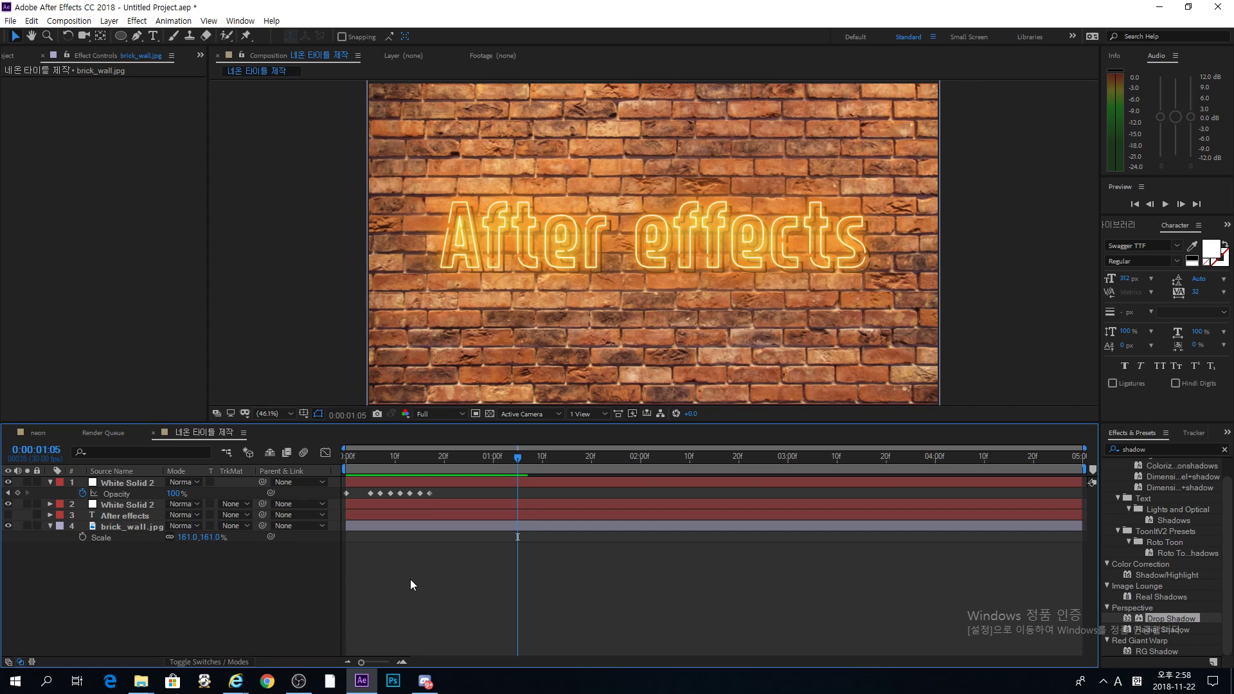
left_click(19, 55)
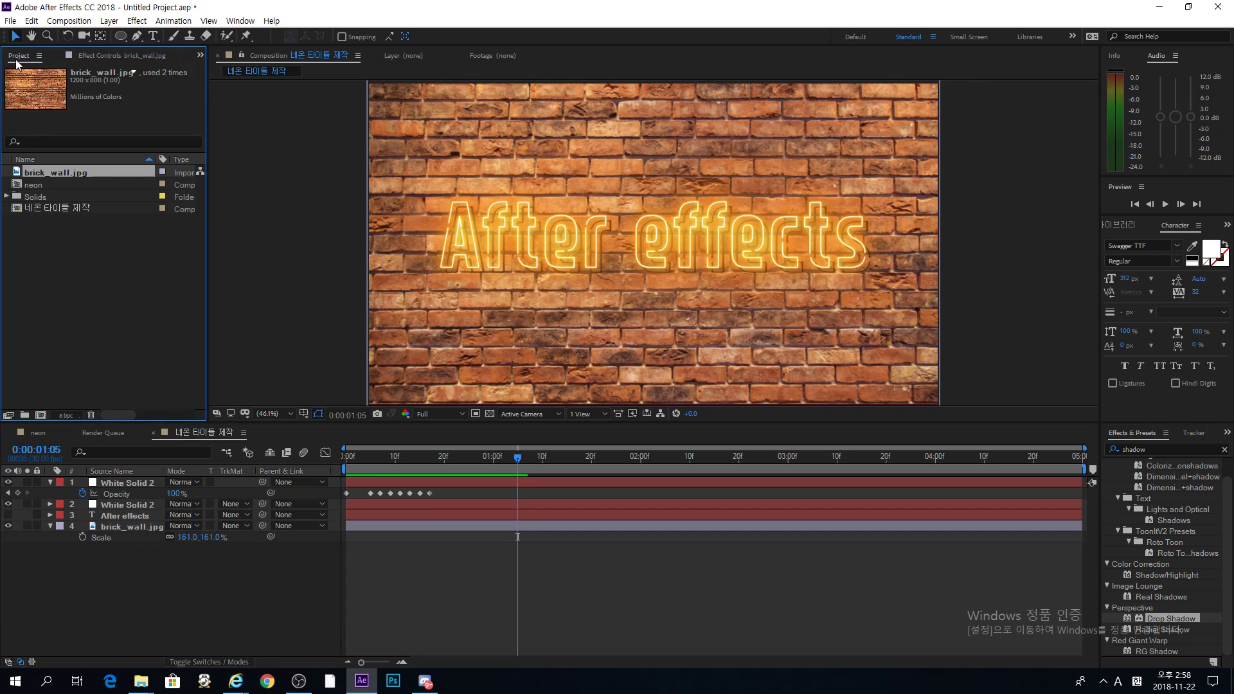
left_click(140, 524)
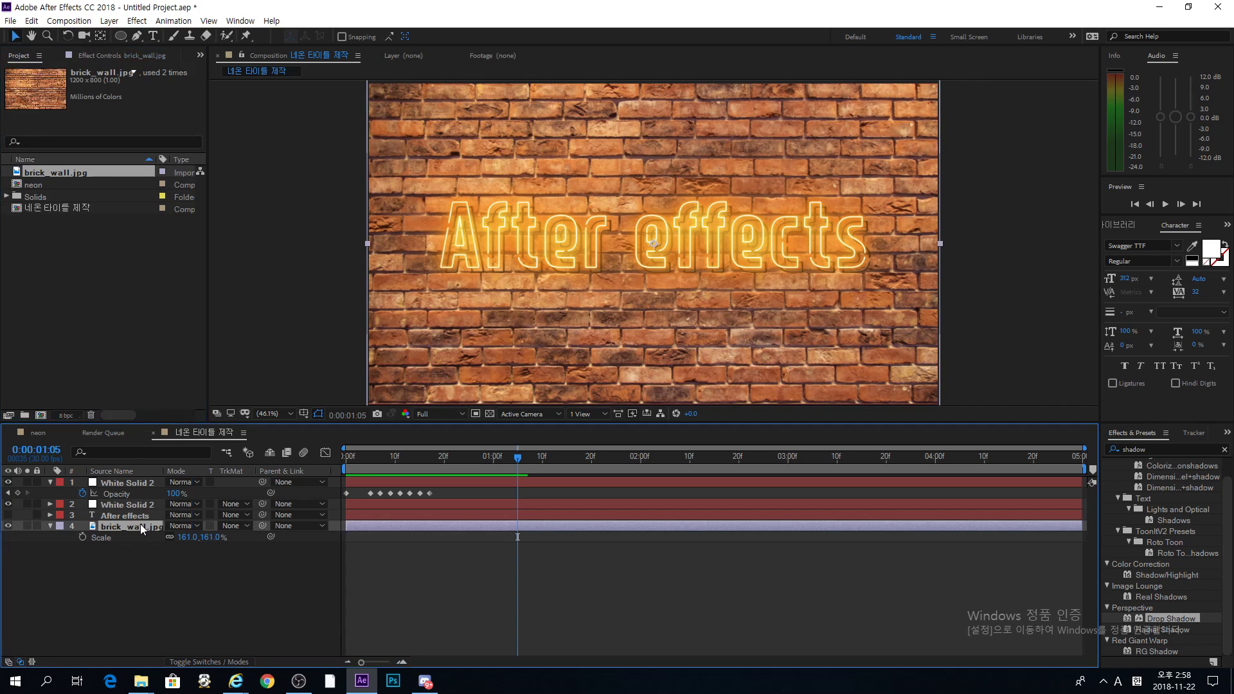
left_click(226, 596)
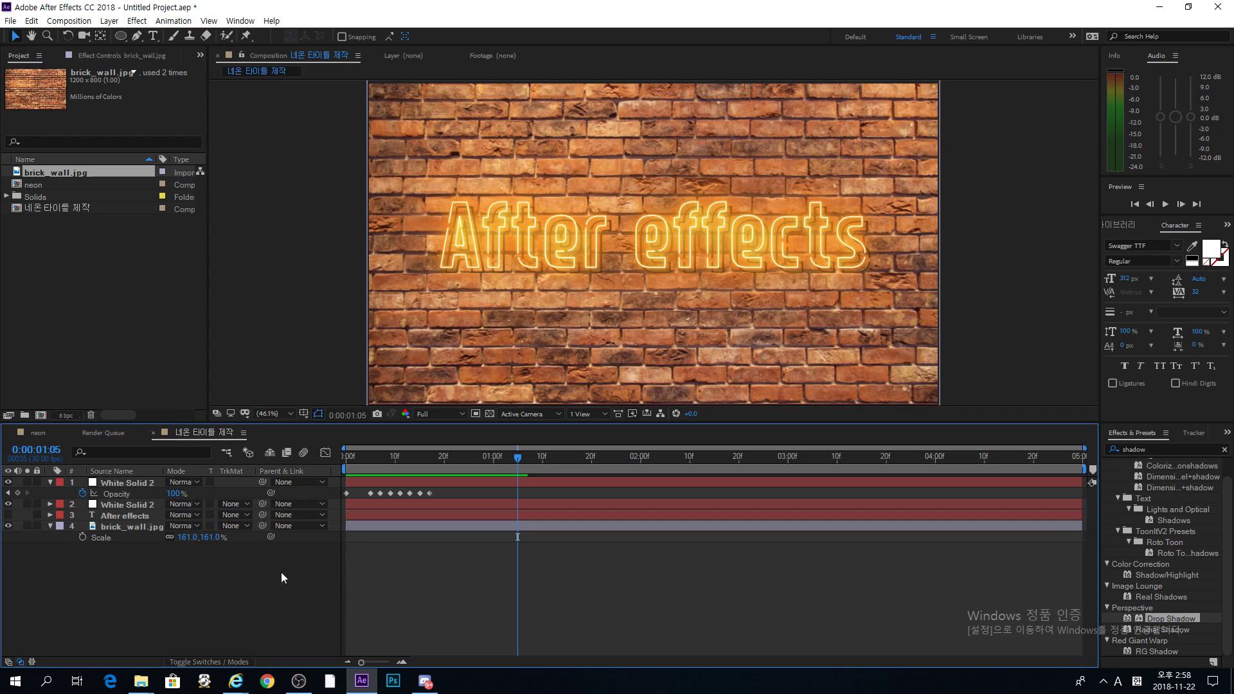
- Create an adjustment layer and place it directly above the brick_wall.jpg layer
right_click(336, 526)
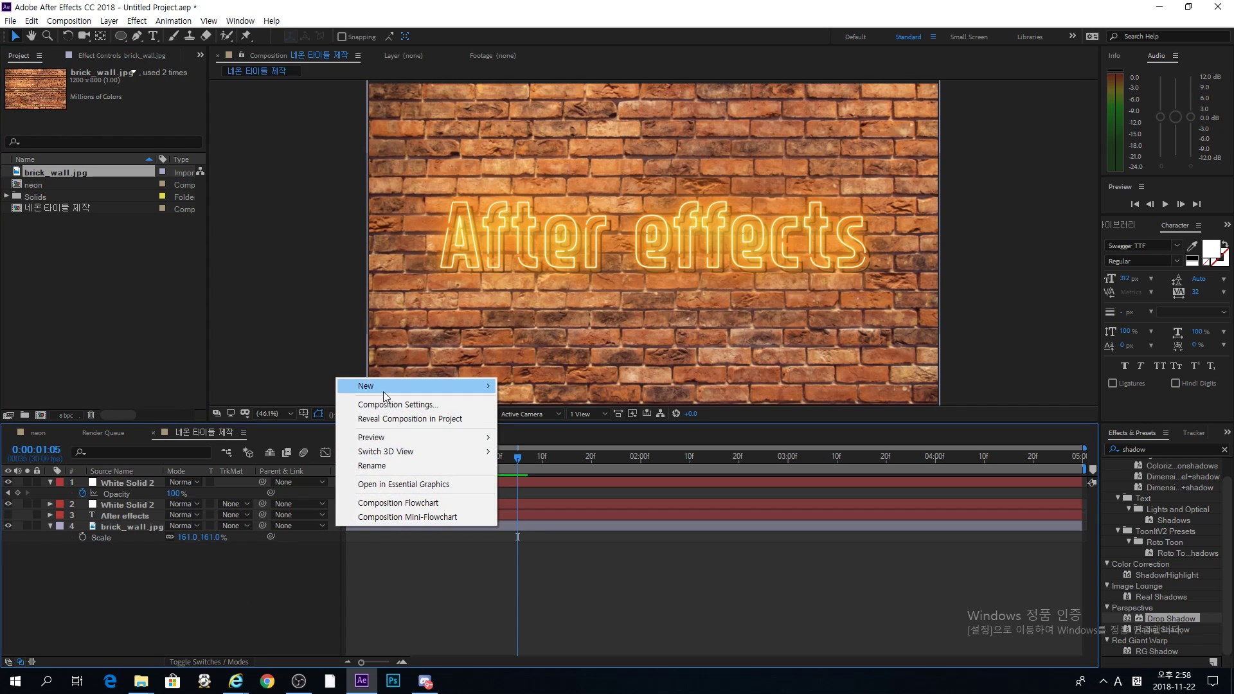
mouse_move(380, 391)
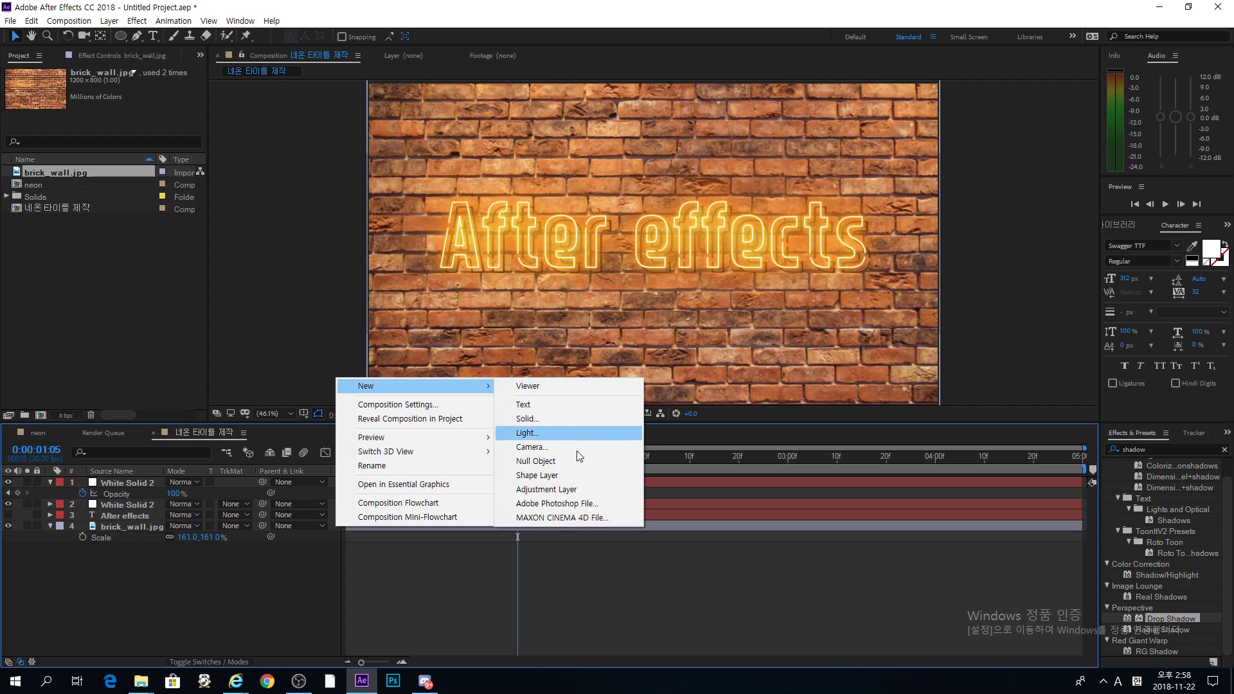
left_click(546, 489)
left_click_drag(140, 480, 152, 530)
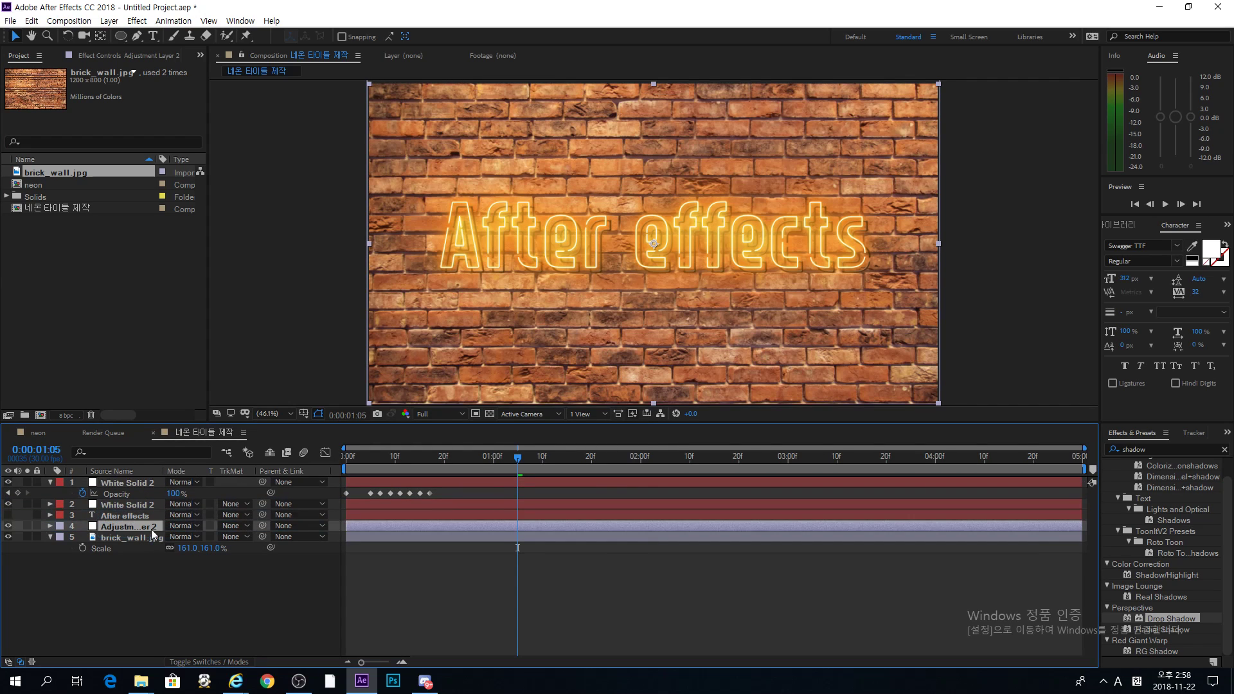
- Create a black (000000) solid layer directly above the brick_wall.jpg layer
right_click(338, 538)
mouse_move(392, 399)
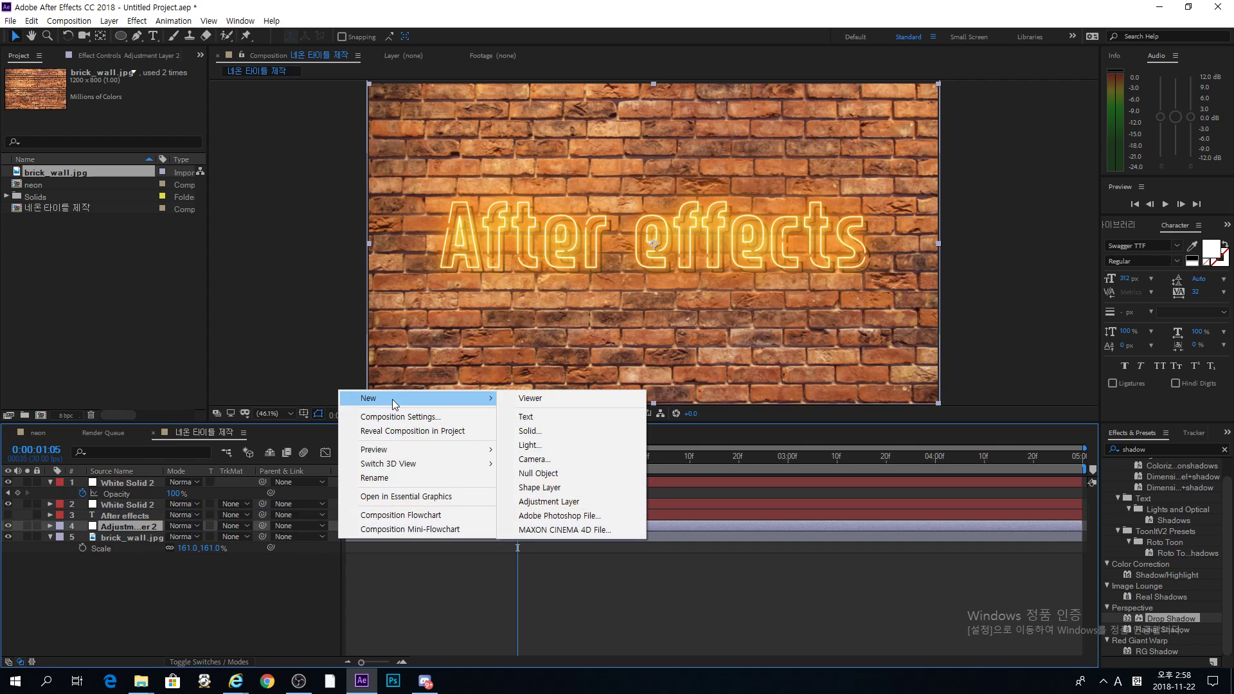
left_click(119, 542)
left_click(121, 535)
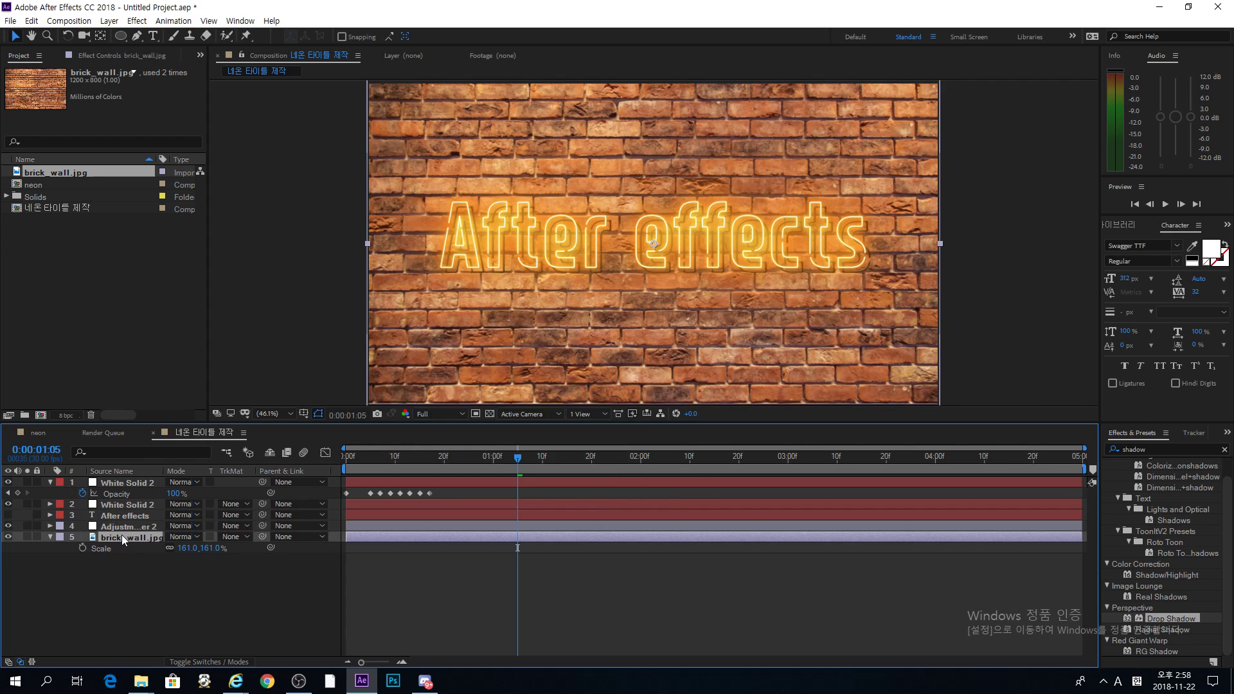
key("ctrl+y")
left_click(575, 379)
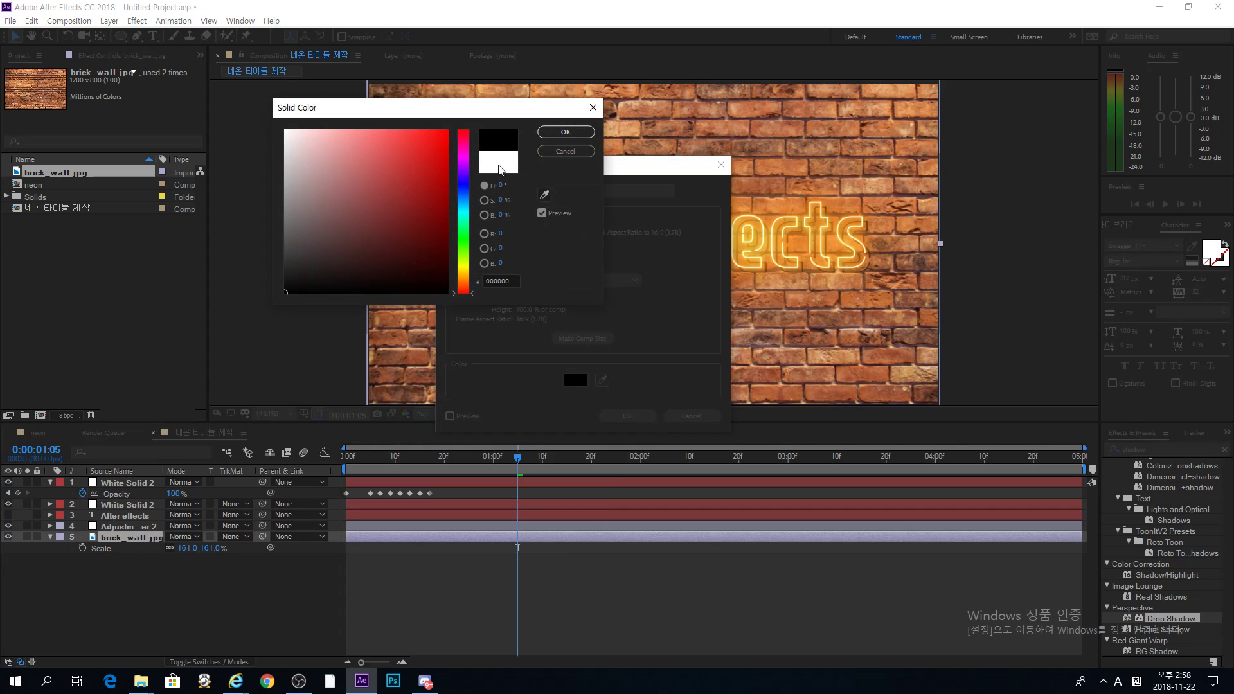
left_click(565, 131)
left_click(626, 417)
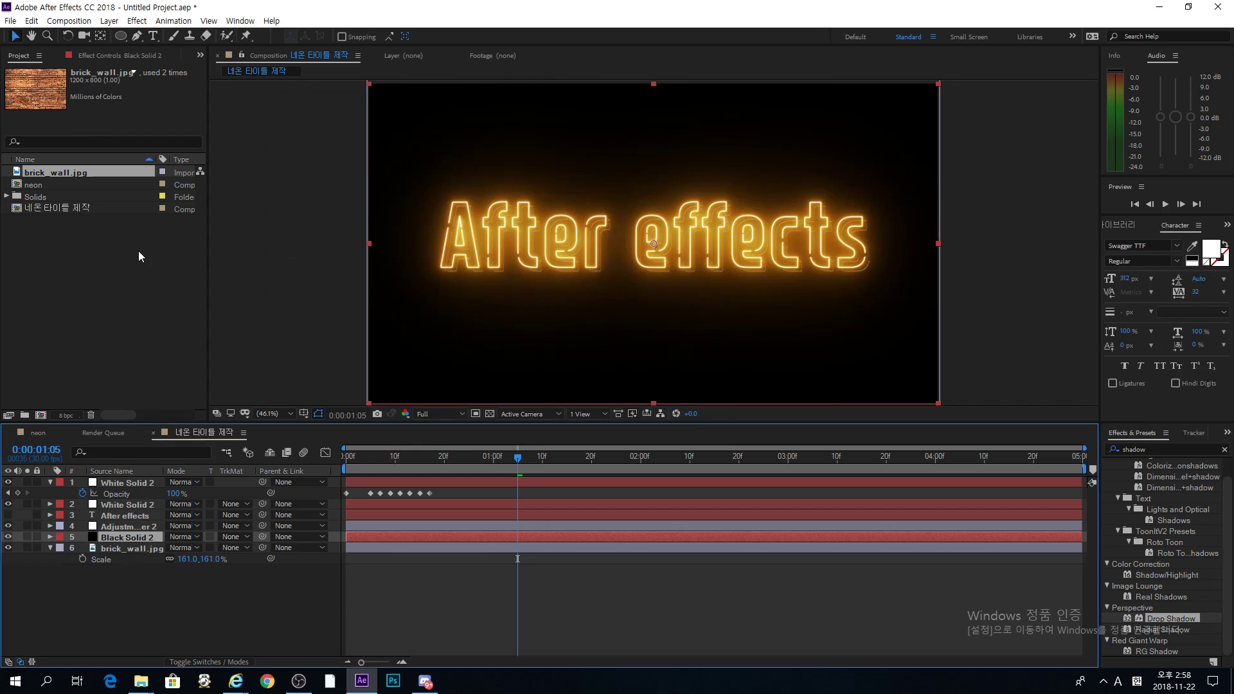
- Add a full-frame elliptical mask to the black solid layer and set its mask mode to Subtract
left_click(120, 37)
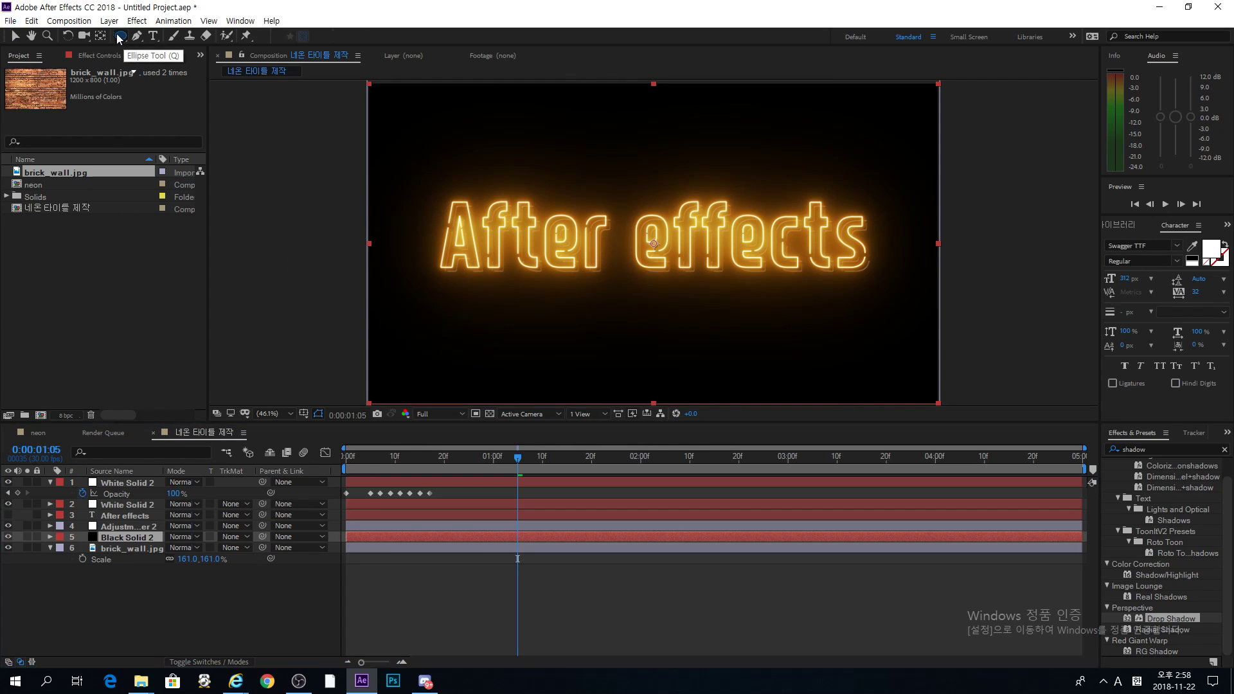
double_click(120, 36)
key("v")
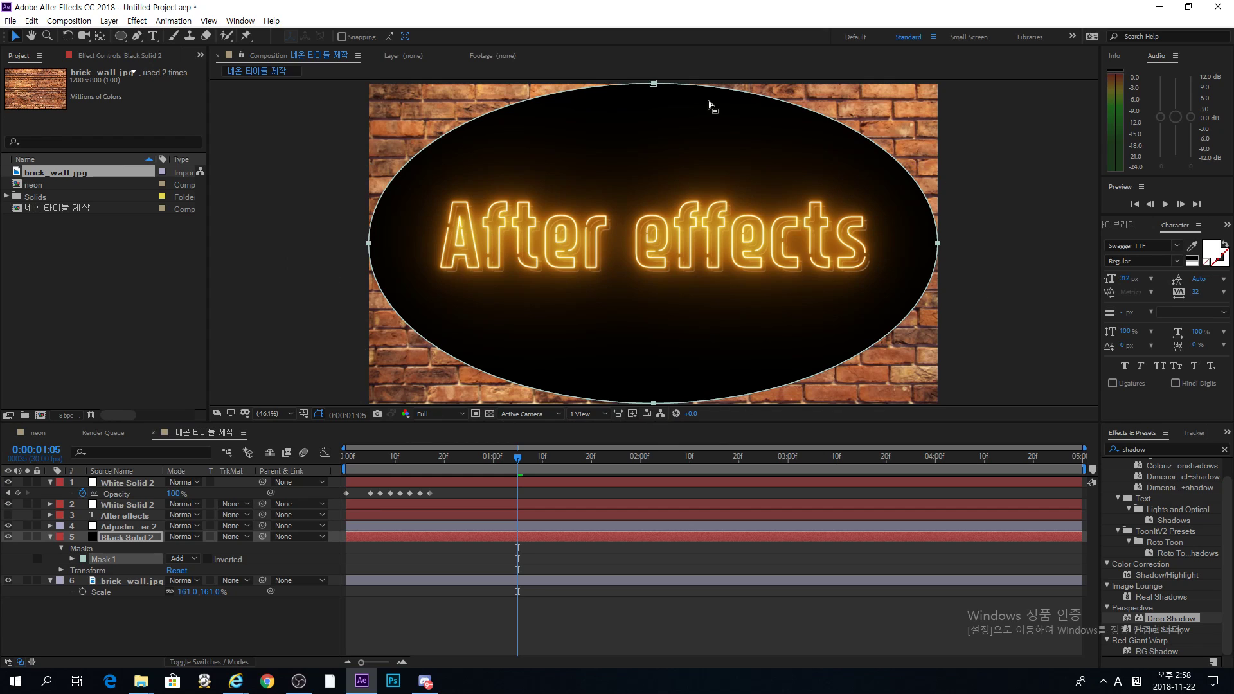
left_click(180, 559)
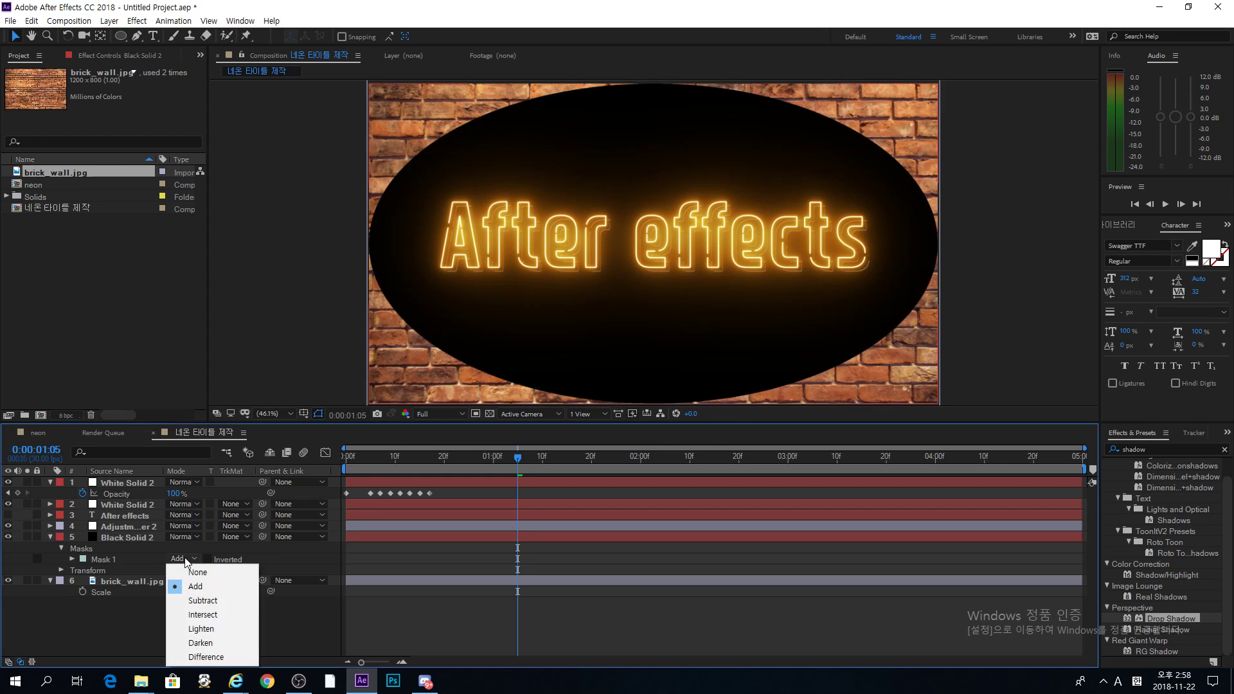
left_click(210, 600)
- Set the black solid's mask feather to 300 pixels for a soft vignette
left_click(132, 538)
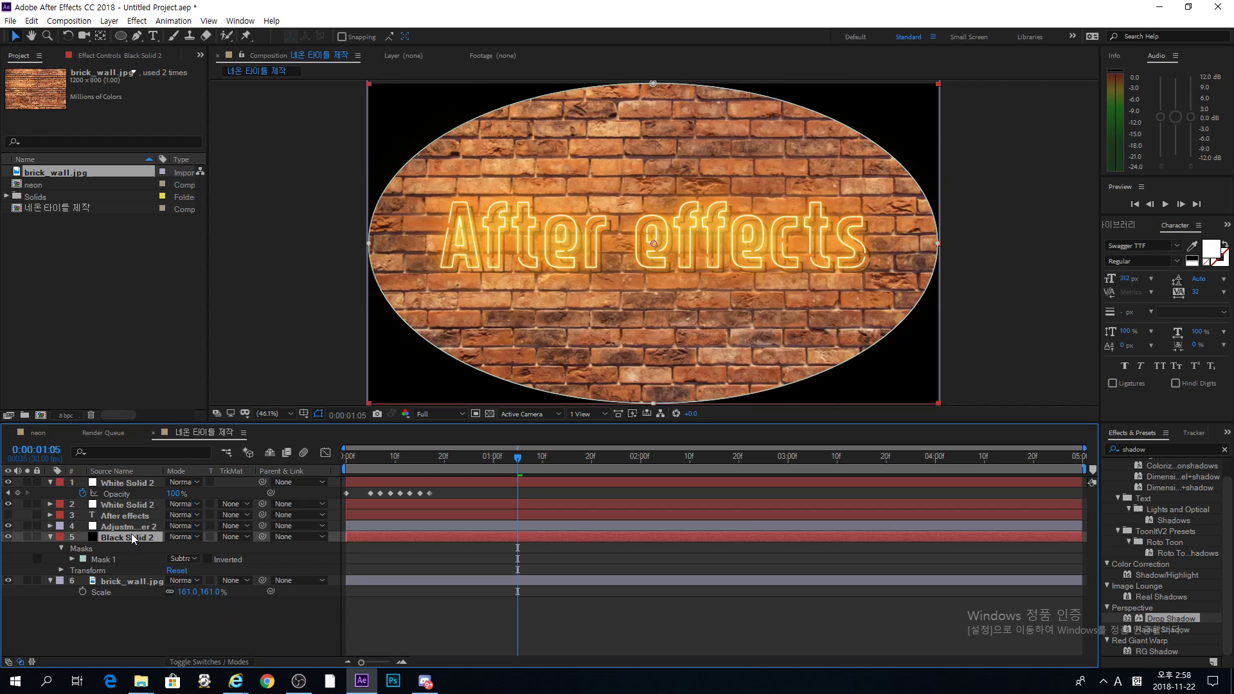
key("f")
left_click(180, 558)
type("300")
key("Return")
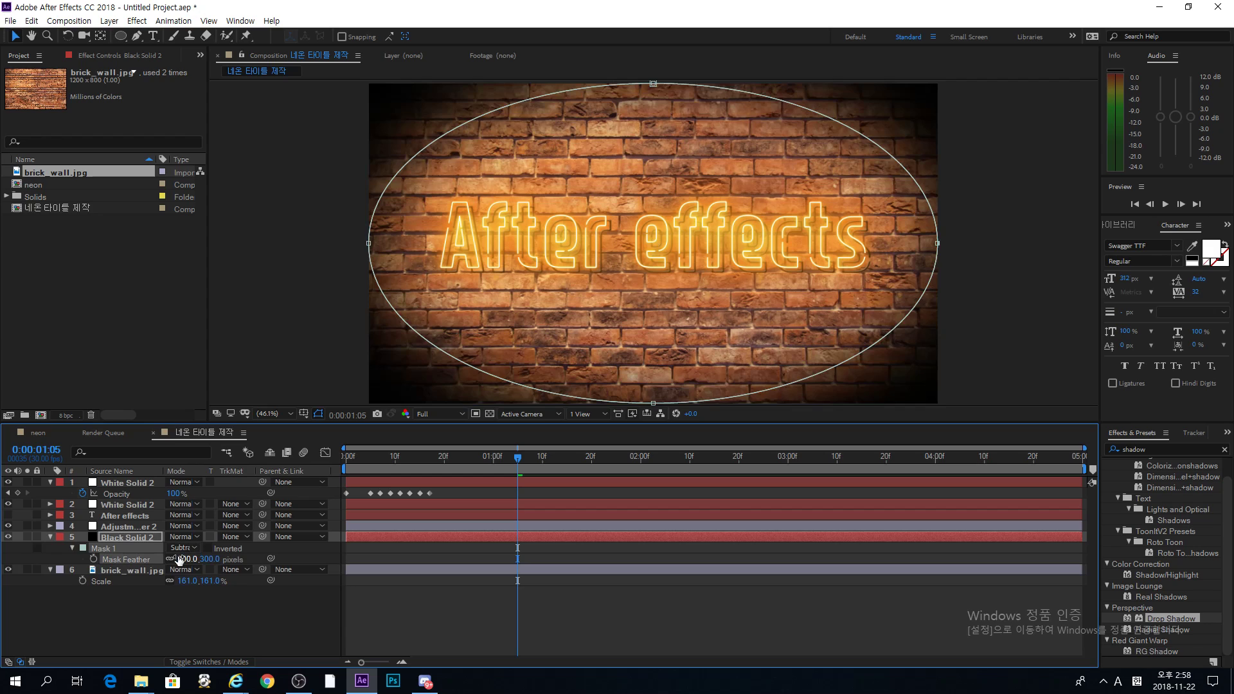
left_click(198, 605)
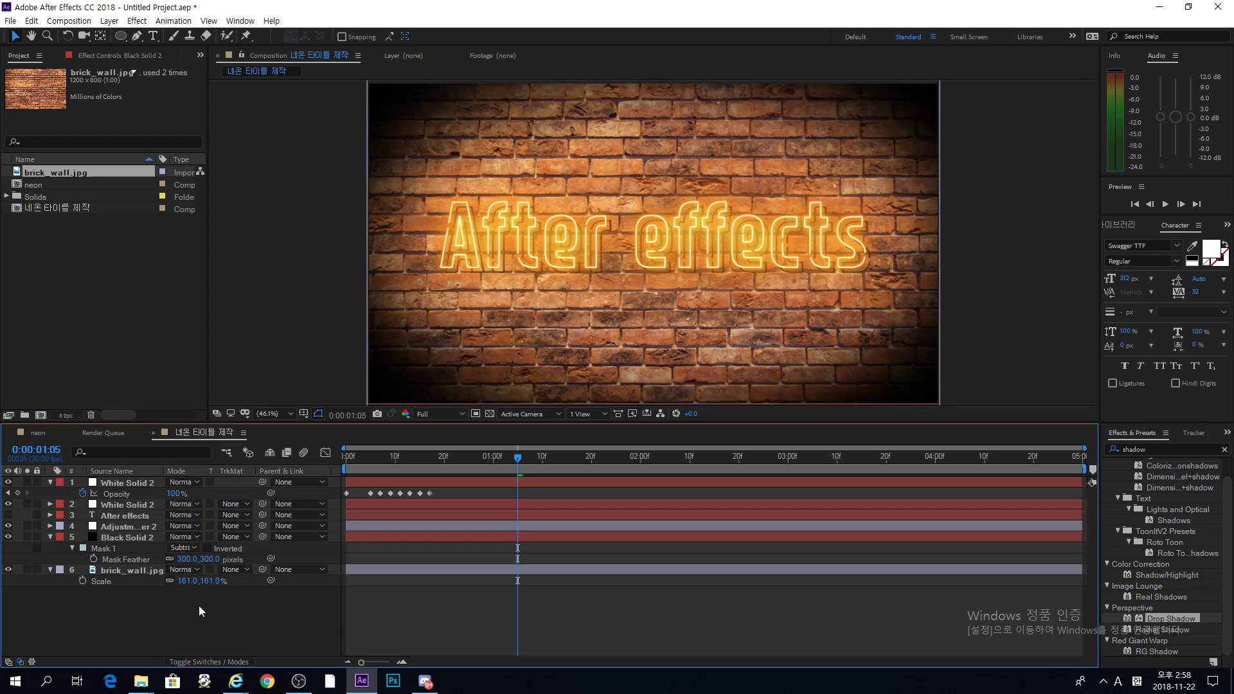
- Set the black solid layer's opacity to 80%
left_click(126, 538)
key("t")
left_click(172, 548)
type("7")
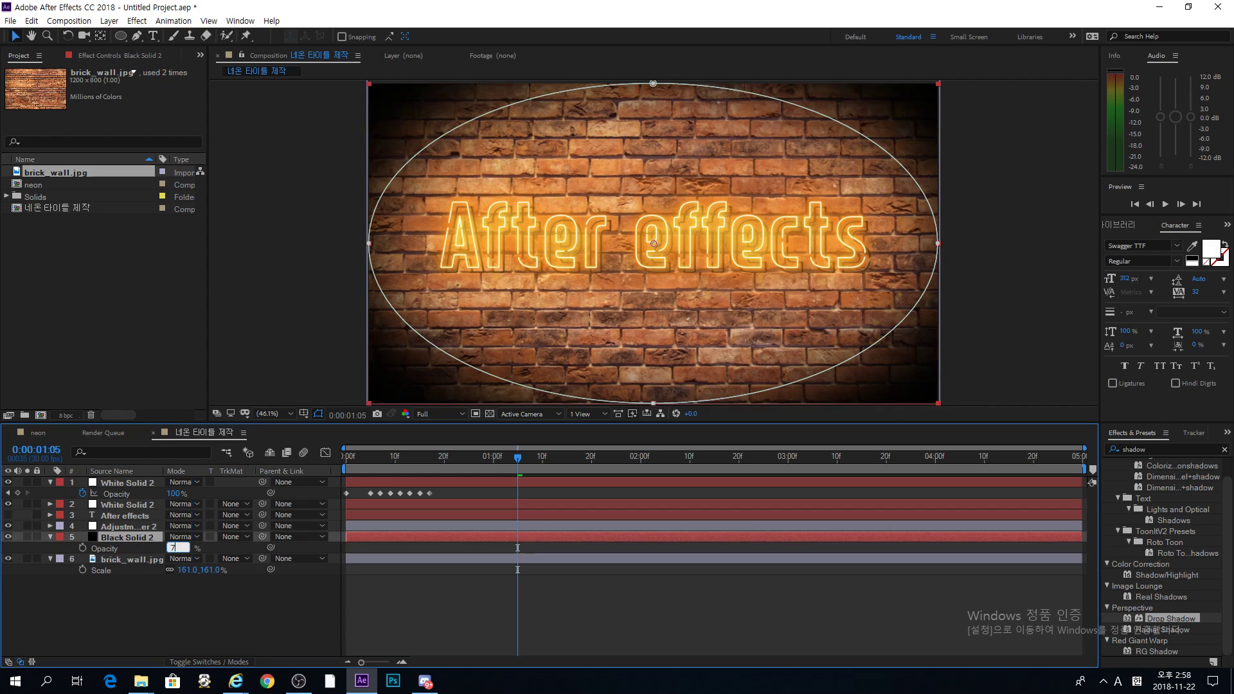
type("80")
key("Return")
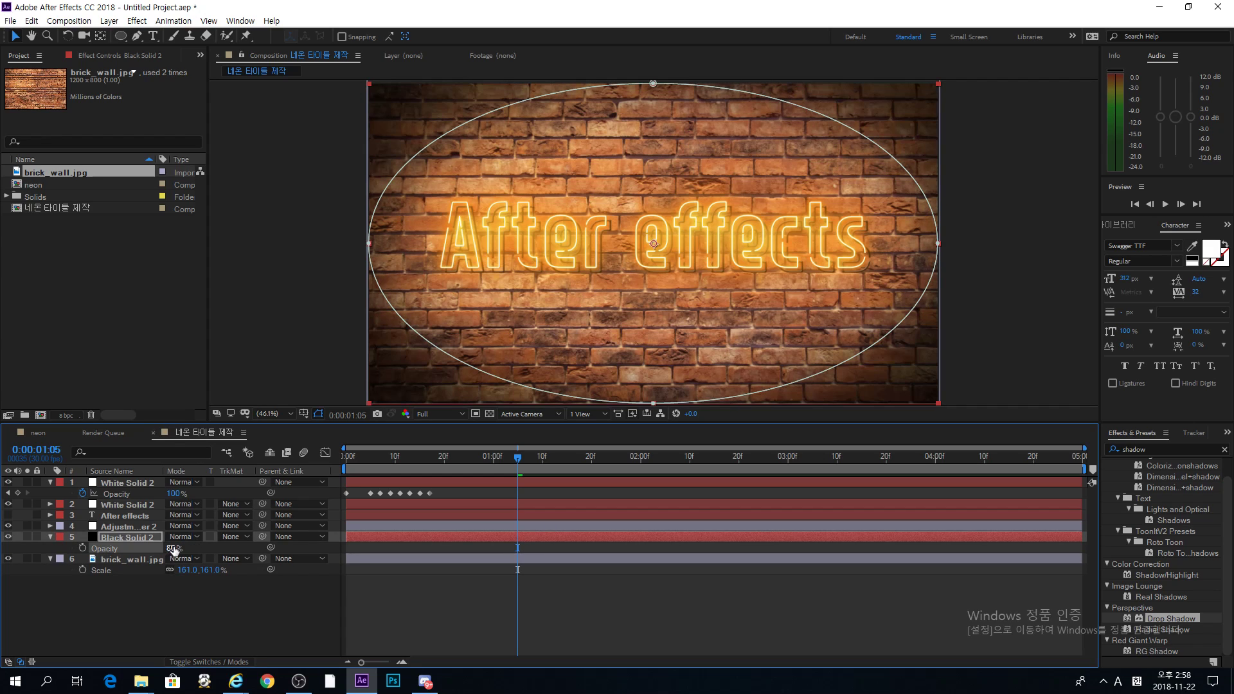
left_click(691, 604)
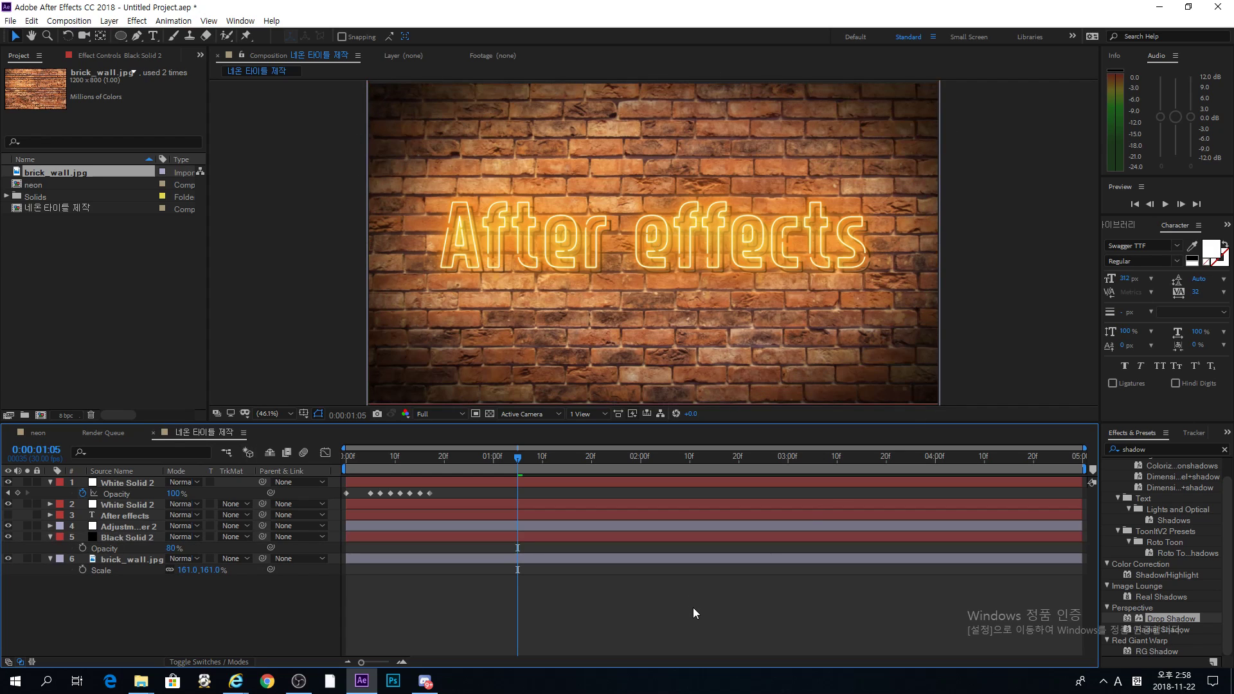
- Apply the Curves effect to the adjustment layer and bend the RGB curve downward to darken the brick wall
left_click(143, 528)
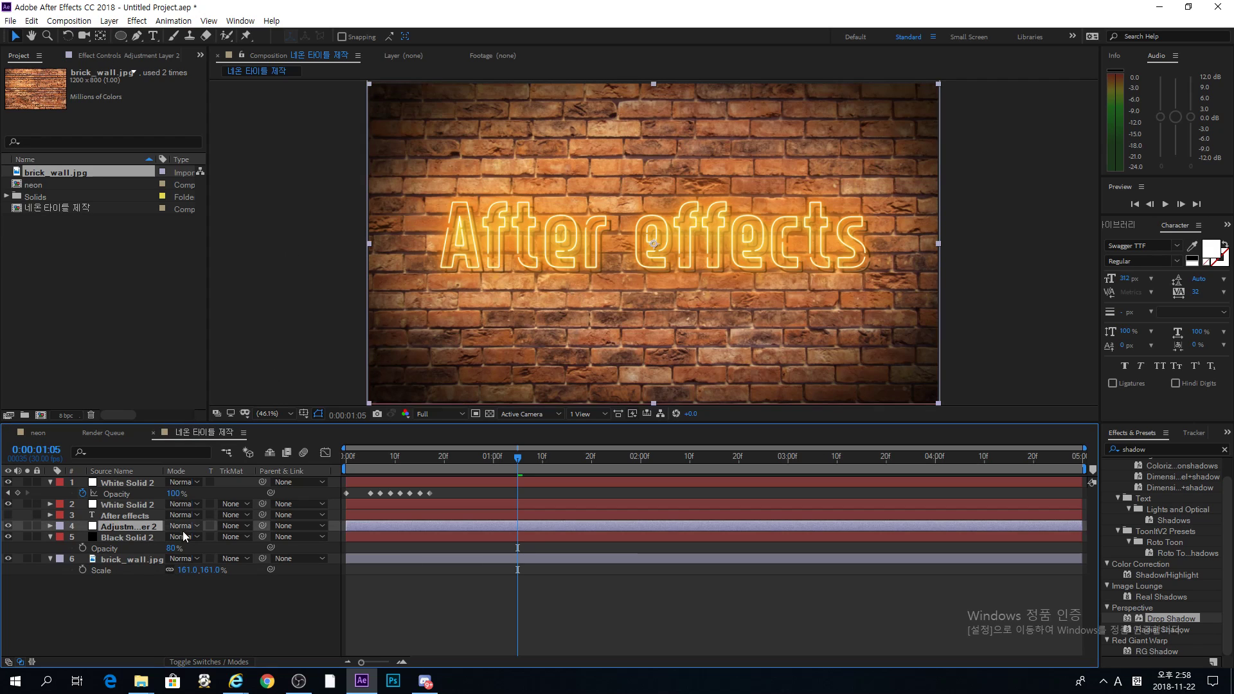
left_click_drag(164, 471, 203, 471)
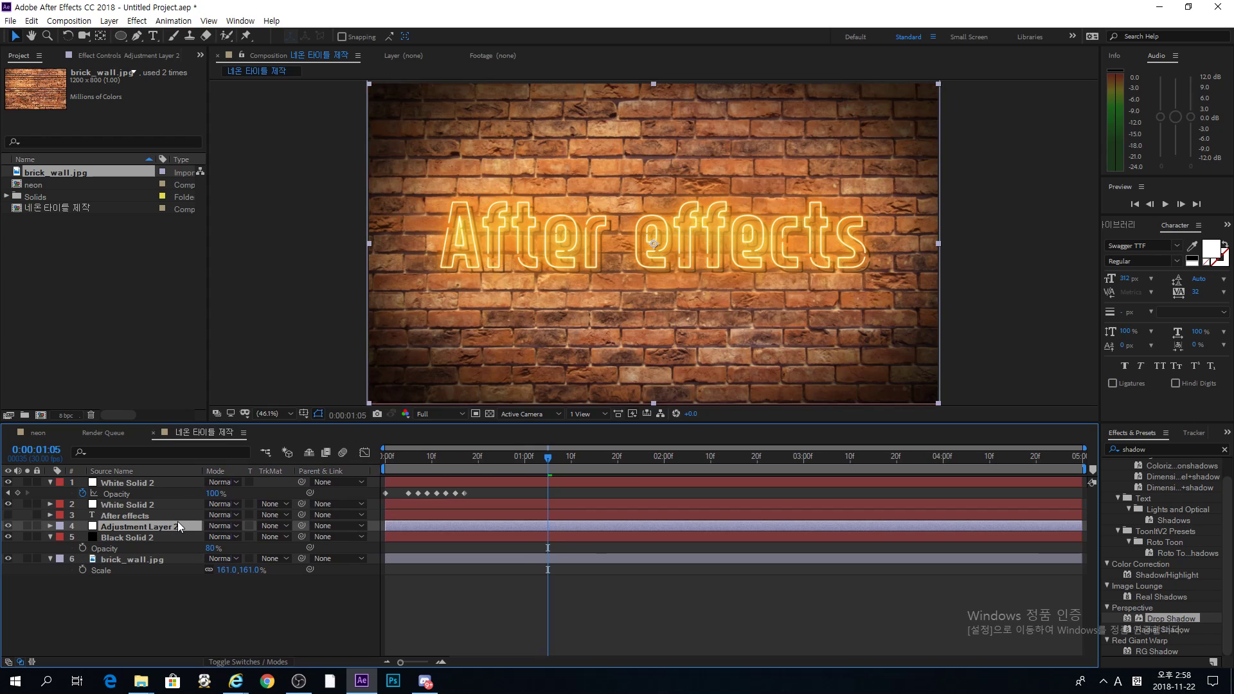
left_click(1201, 449)
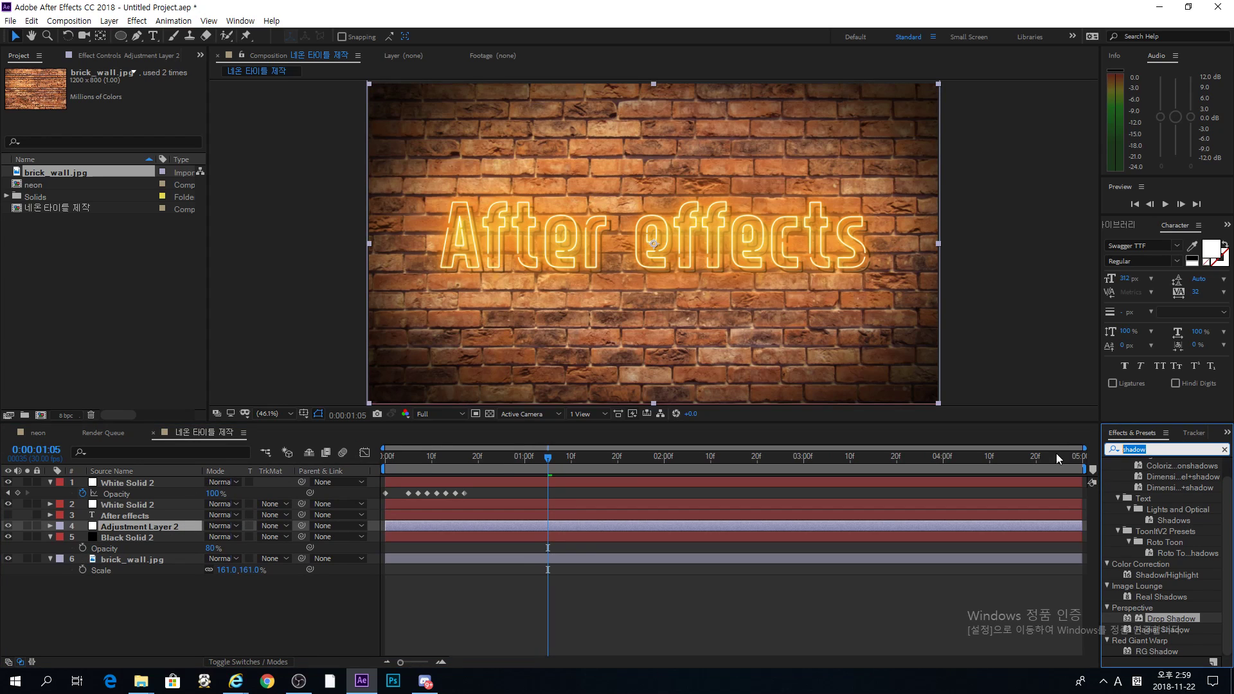
type("curve")
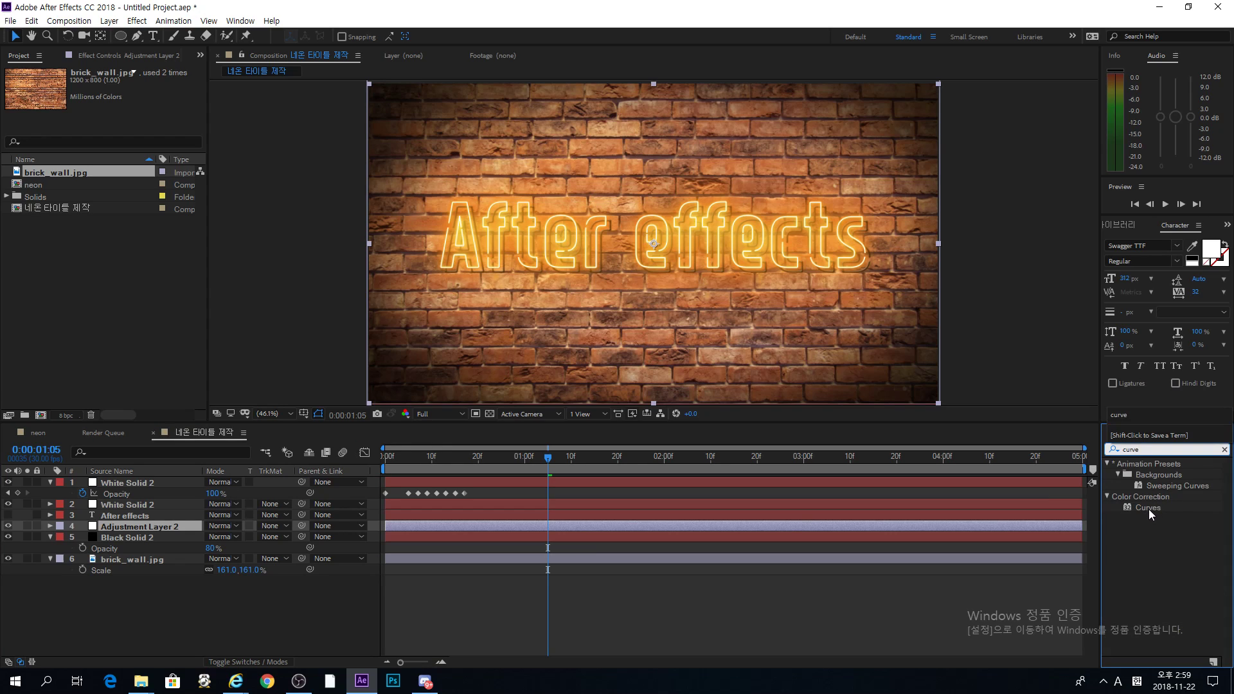
double_click(1148, 509)
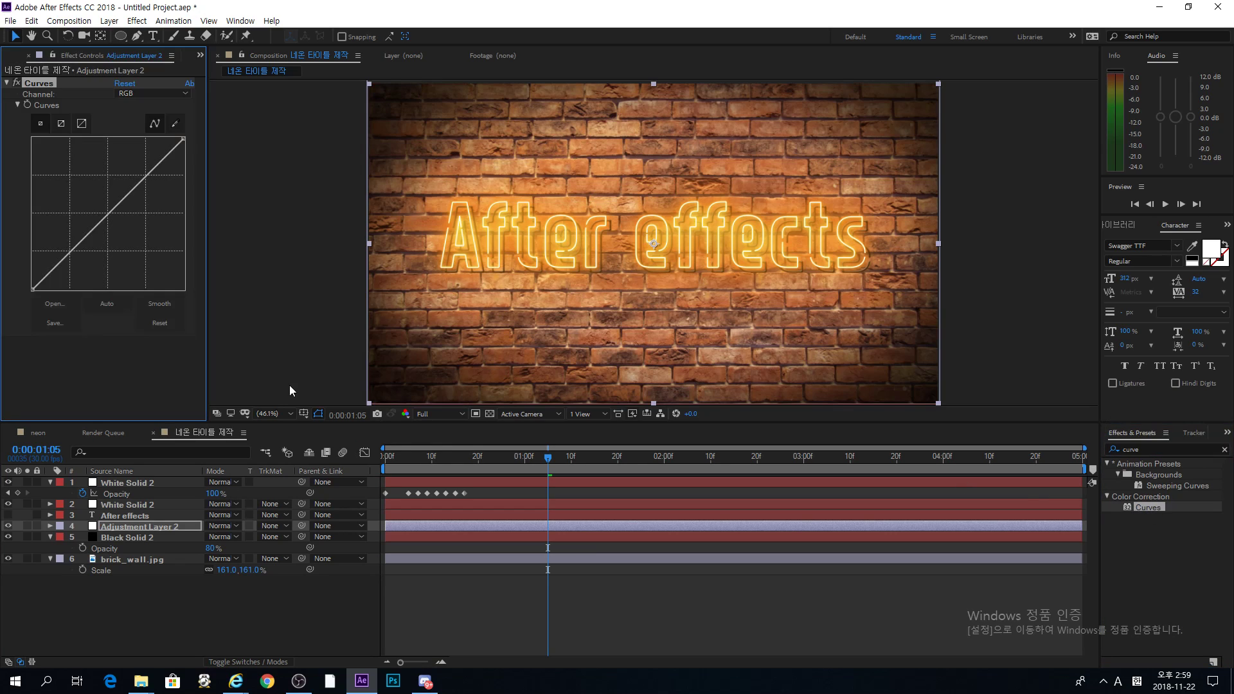
left_click_drag(117, 207, 98, 252)
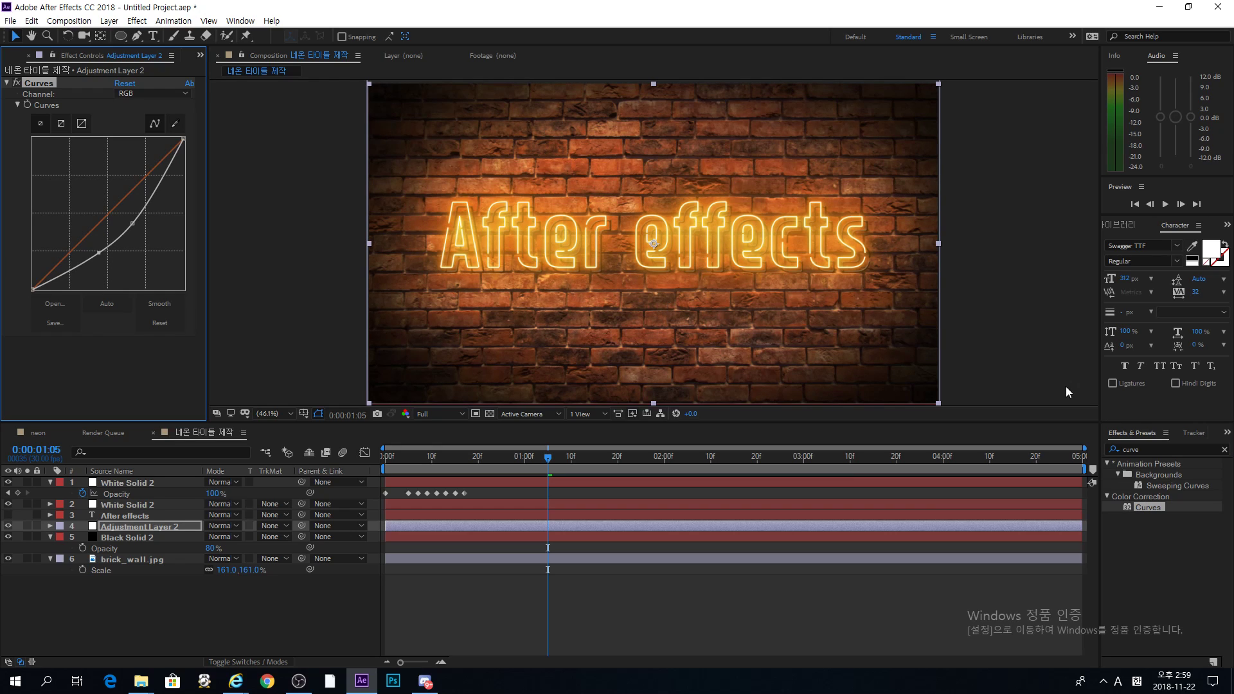
- Add Hue/Saturation to the adjustment layer with Master Saturation at -5 and Master Lightness at -28
left_click(1138, 449)
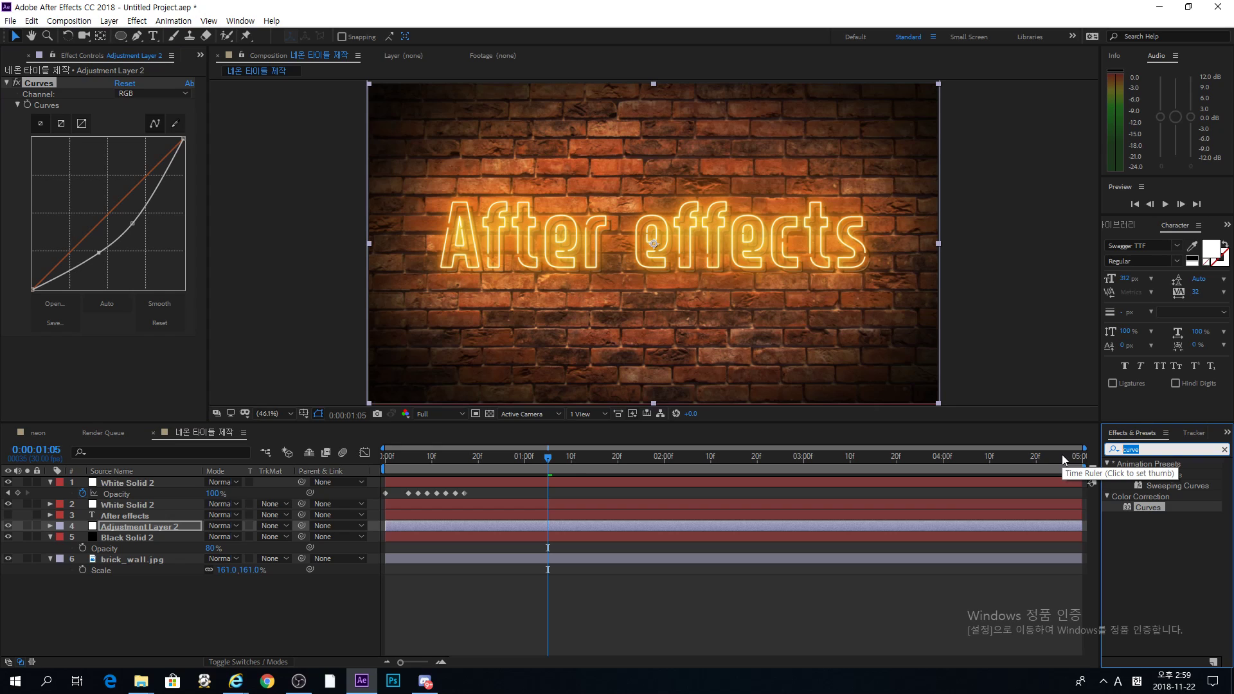
type("hue")
double_click(1177, 514)
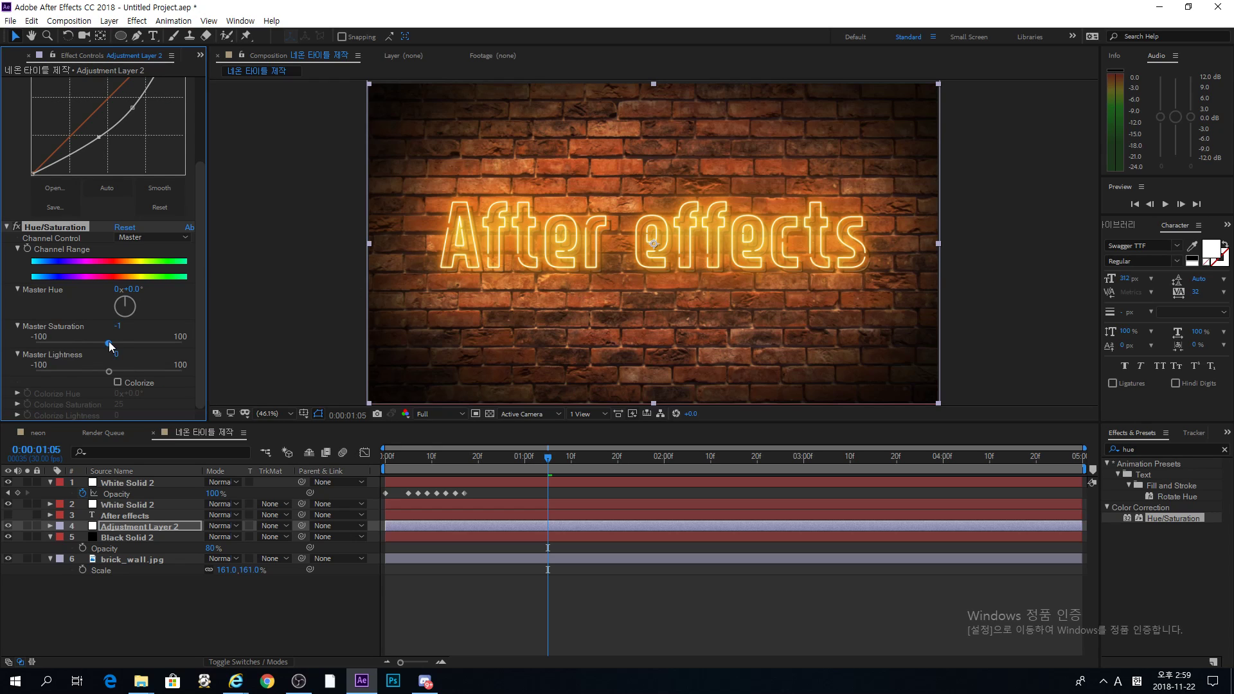
left_click_drag(108, 343, 88, 366)
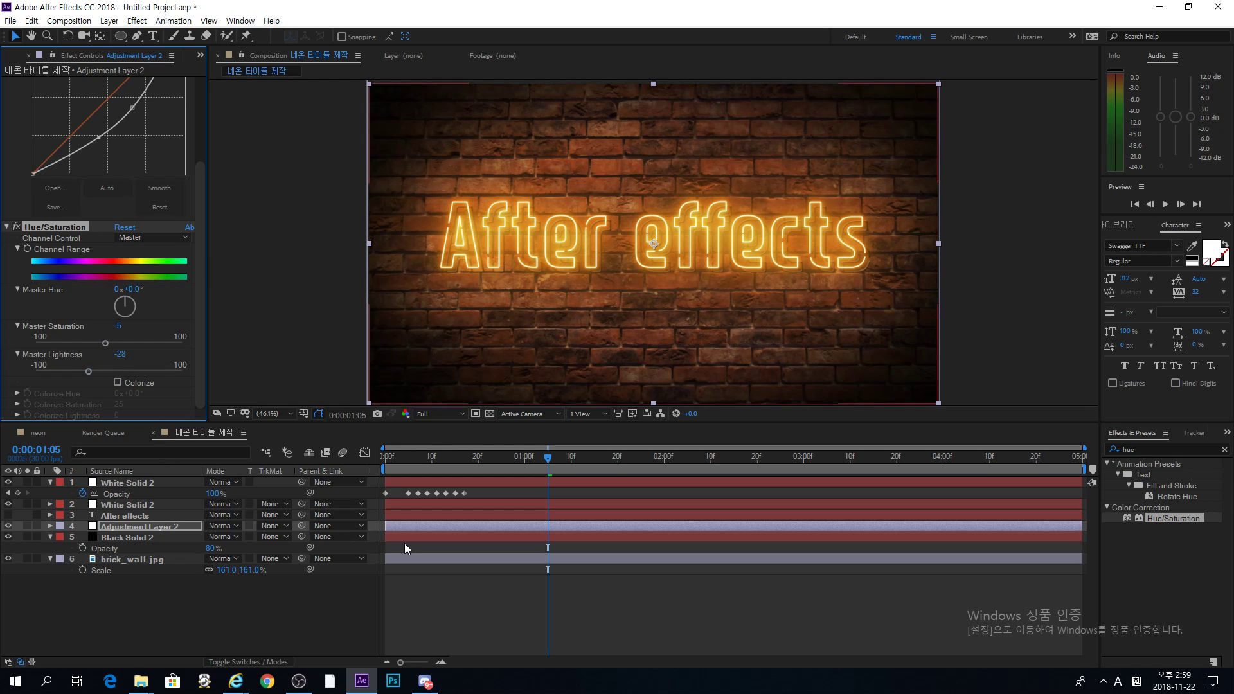
left_click(430, 605)
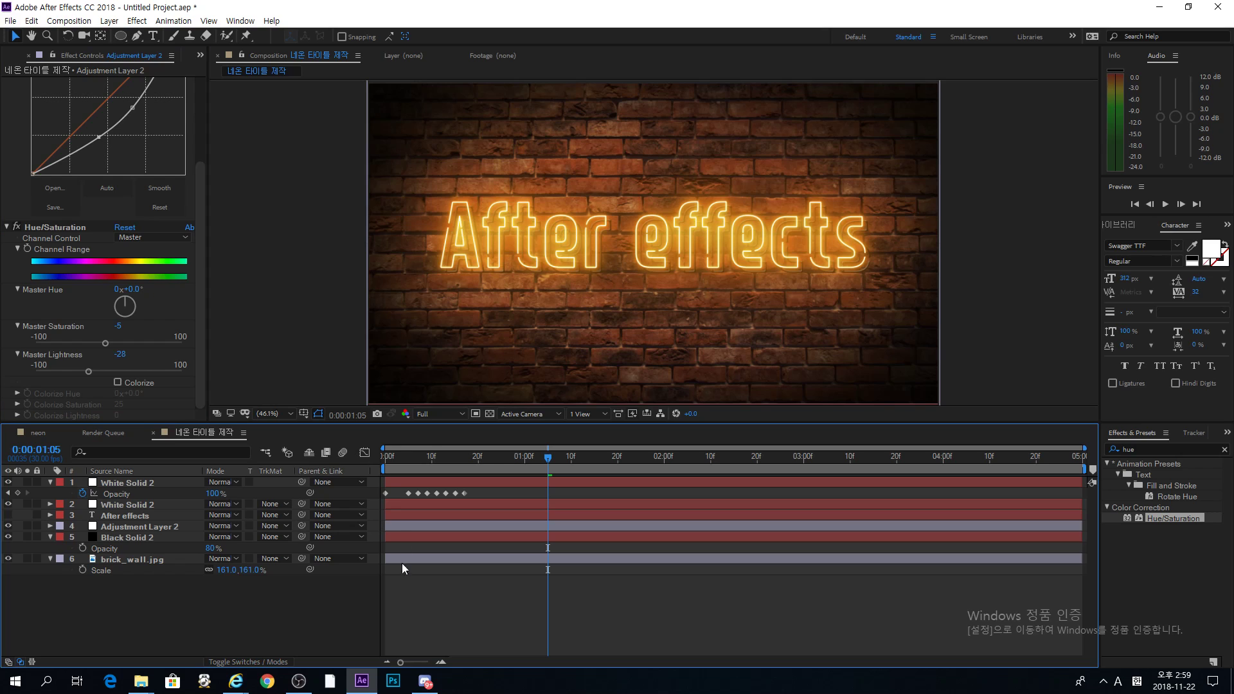
- Play the composition from the start and scrub to about 0:00:01:17 to review the neon title on the darkened wall
left_click(395, 458)
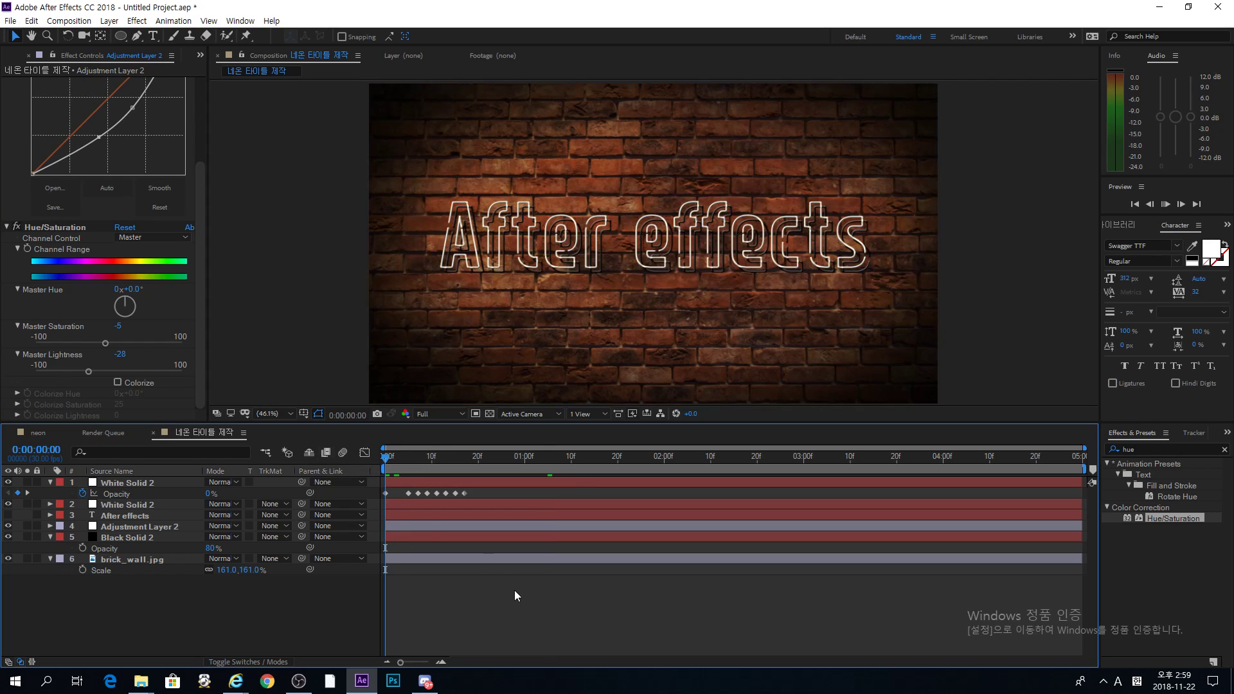
key("space")
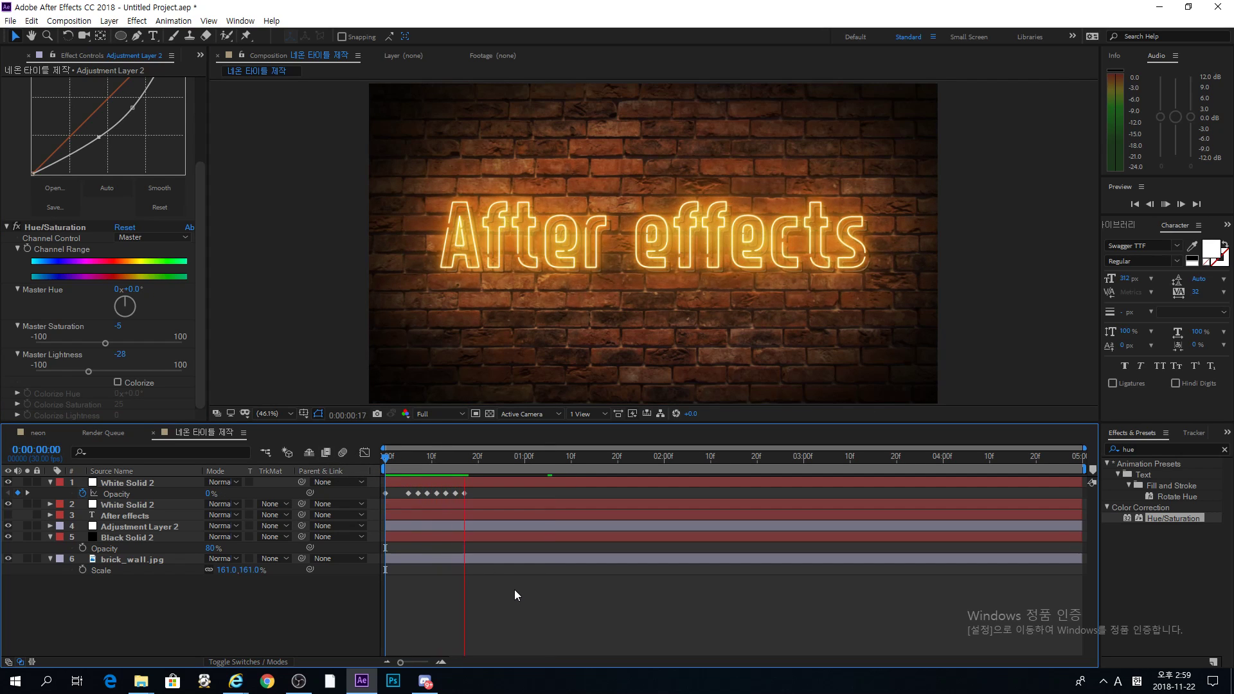
key("space")
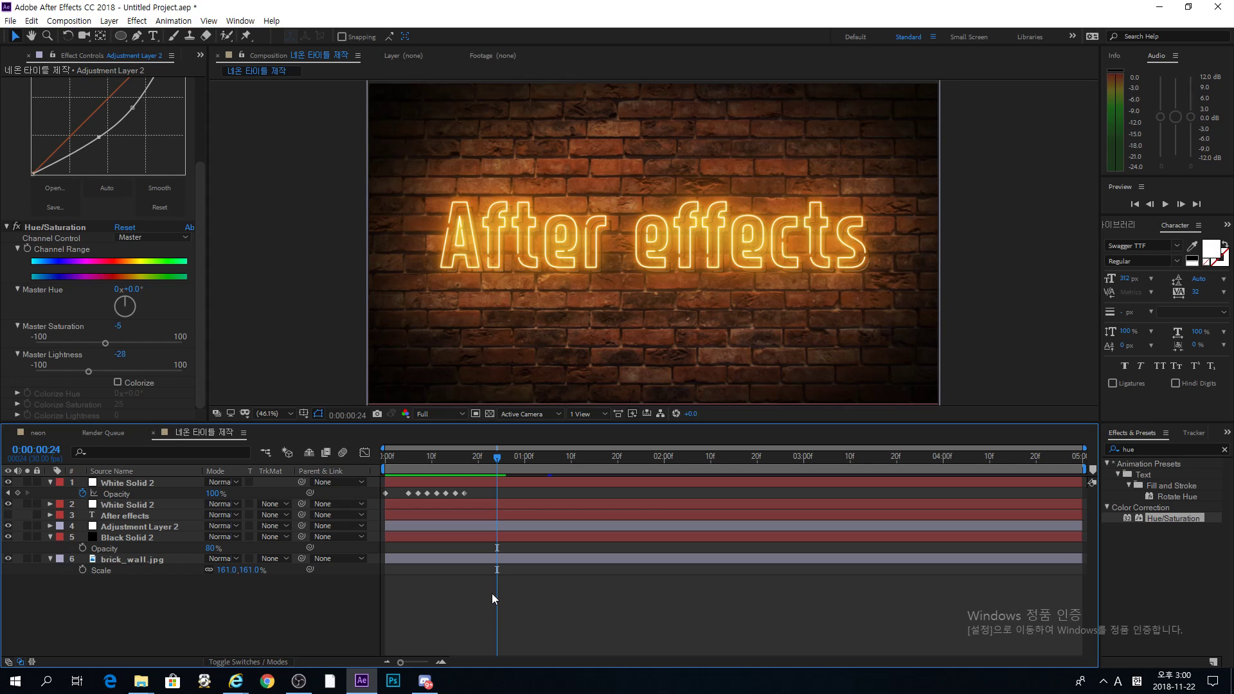
left_click_drag(481, 469, 605, 478)
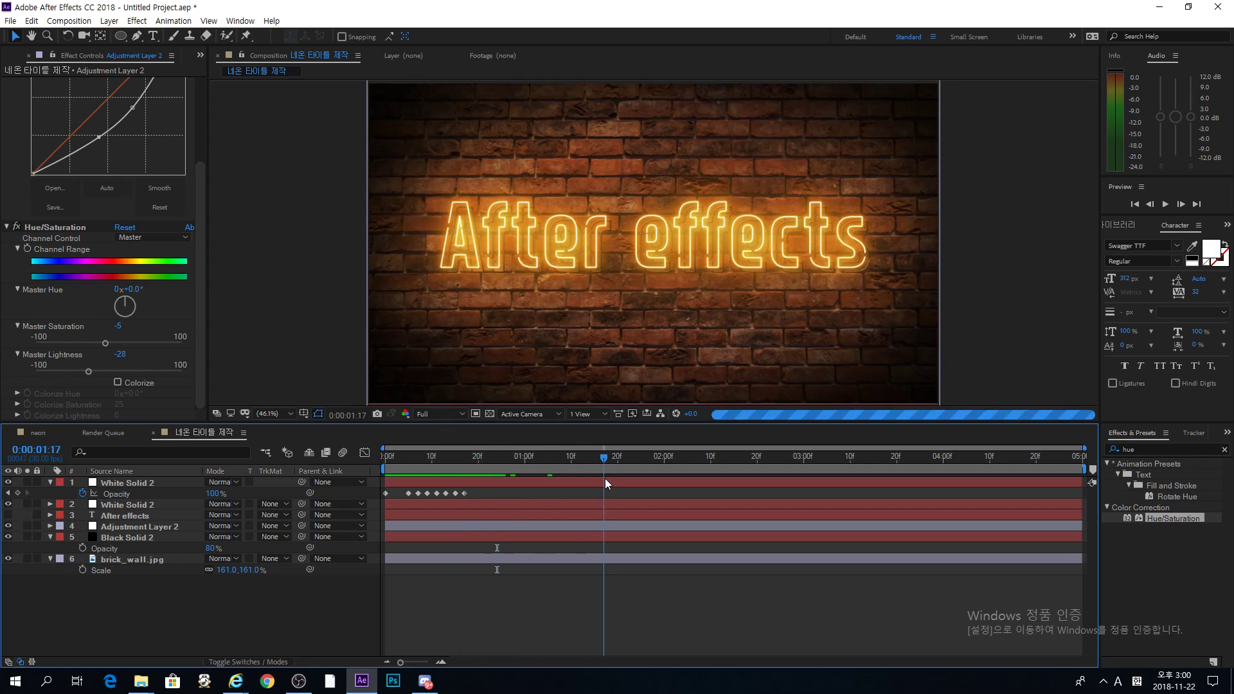